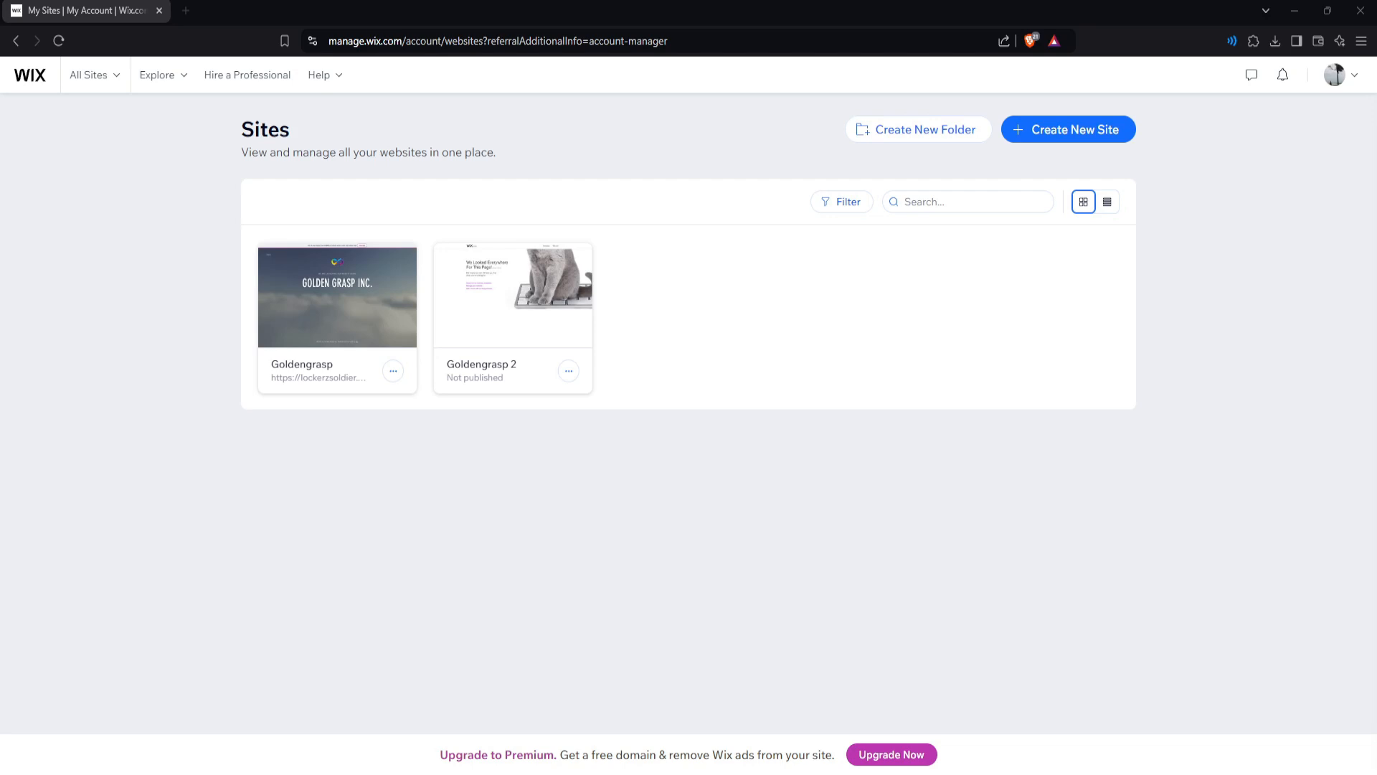
From the sites overview, start a new website set up without the AI chat.
{"action": "left_click", "coordinate": [99, 80]}
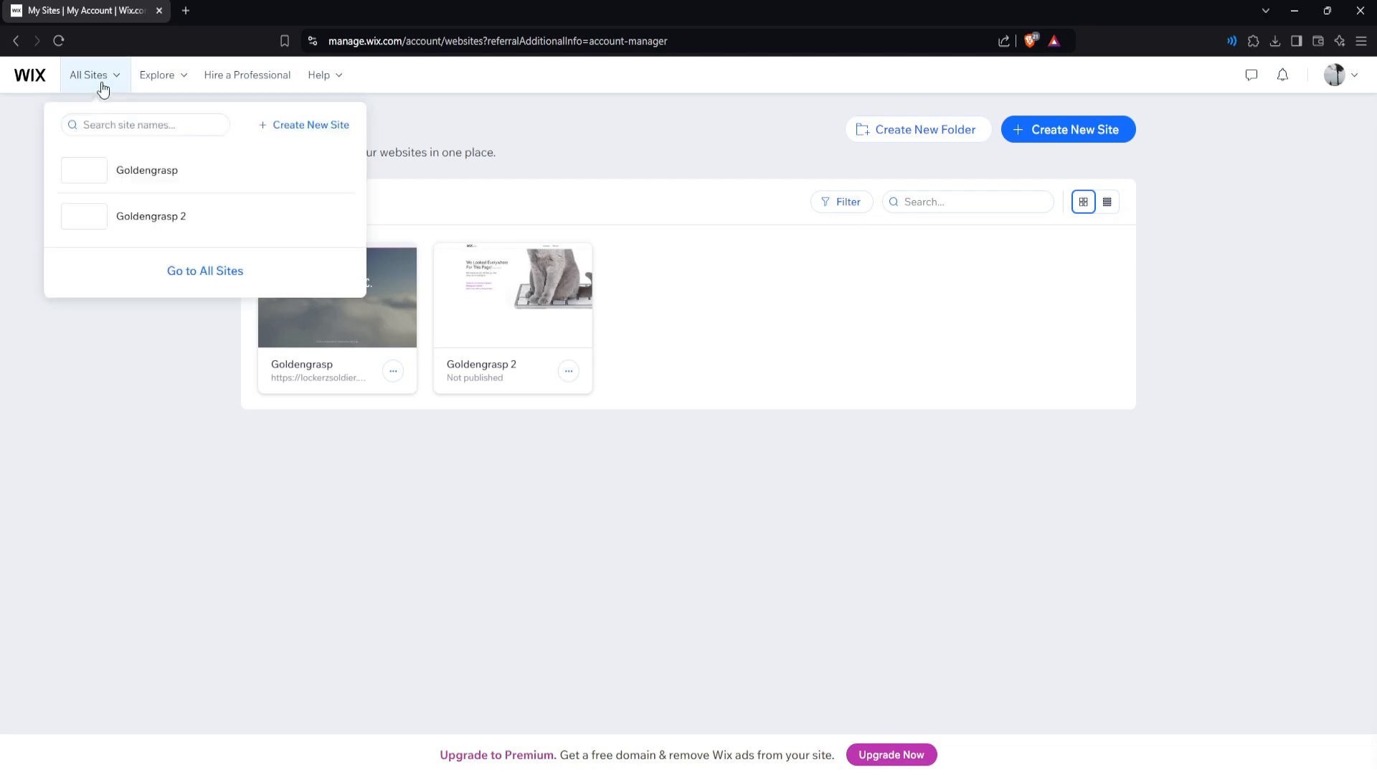
{"action": "left_click", "coordinate": [216, 282]}
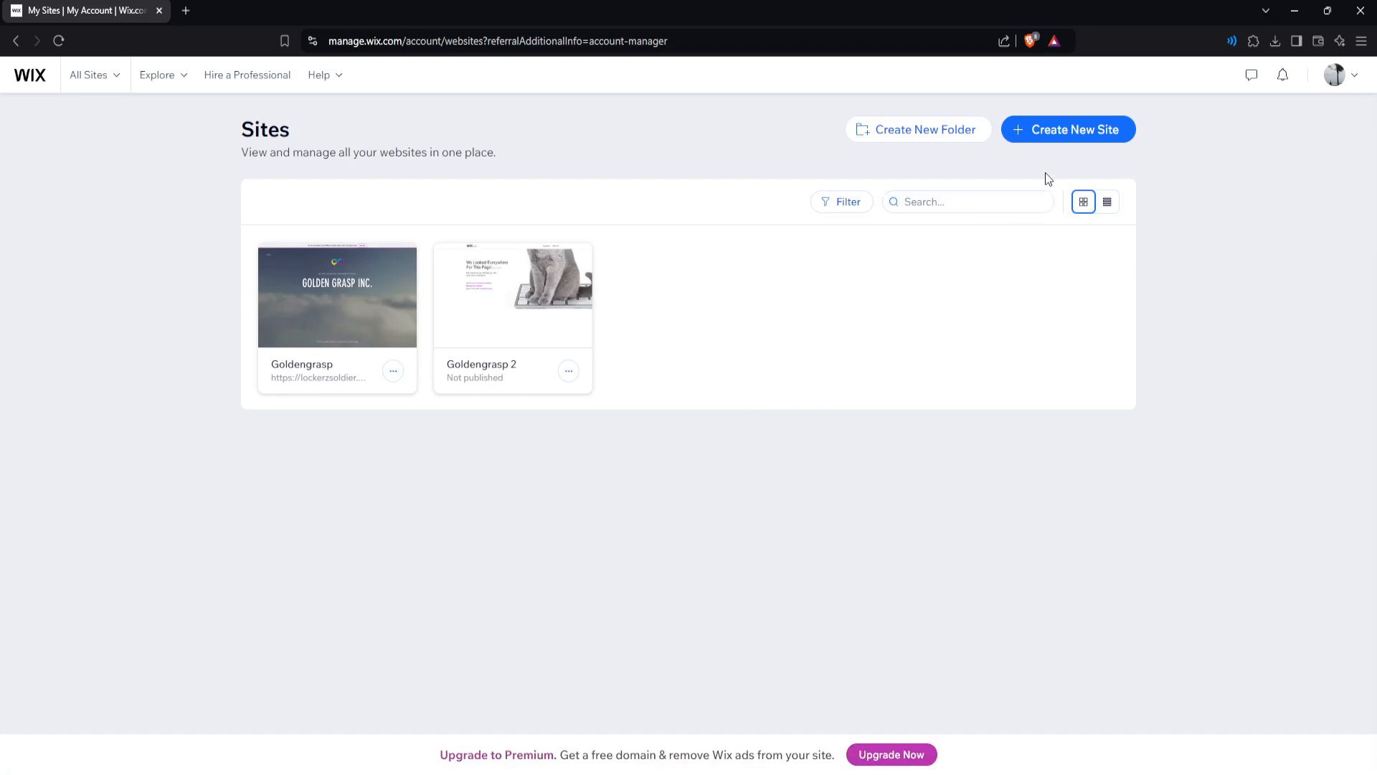
{"action": "left_click", "coordinate": [1059, 136]}
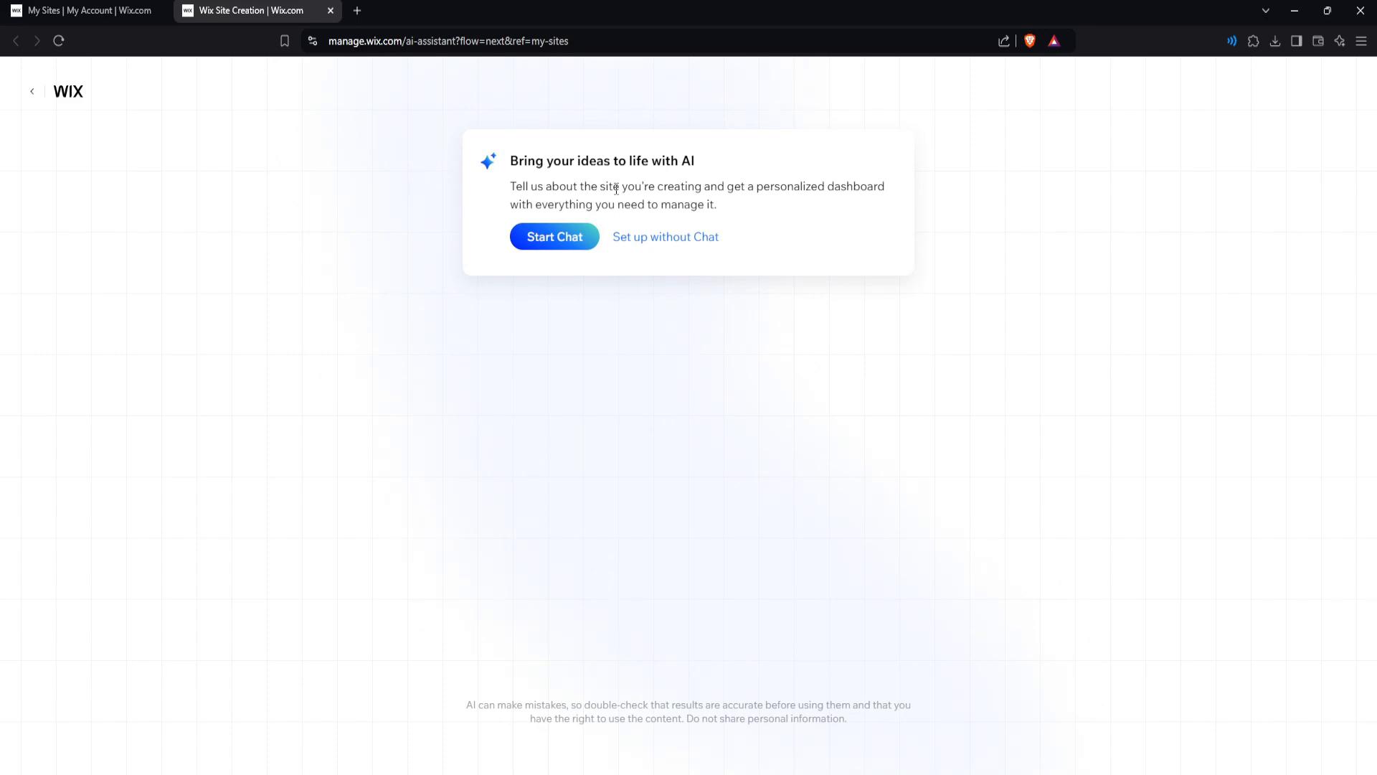
{"action": "left_click", "coordinate": [657, 244]}
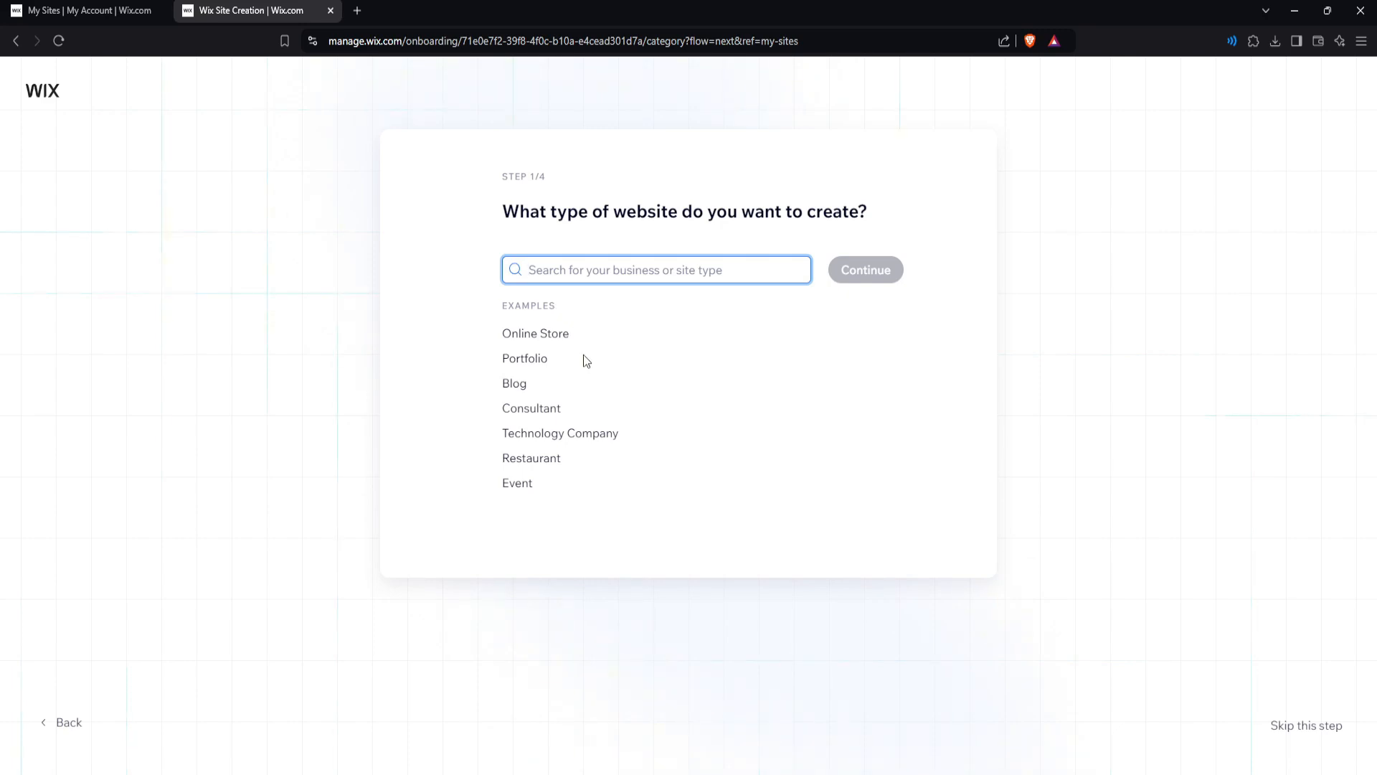
Choose Portfolio as the type of website to create.
{"action": "left_click", "coordinate": [529, 360]}
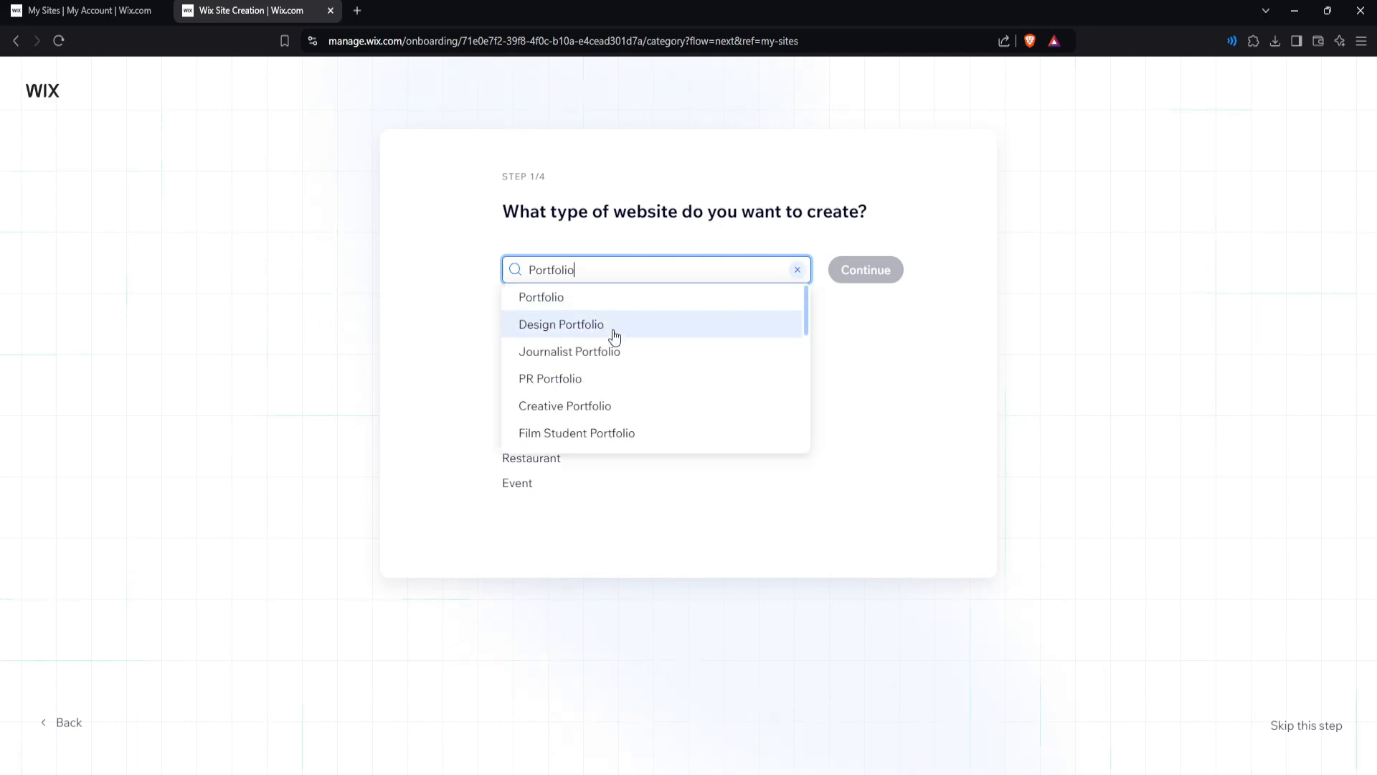
{"action": "scroll", "coordinate": [624, 367], "scroll_direction": "down", "scroll_amount": 1}
{"action": "scroll", "coordinate": [610, 343], "scroll_direction": "up", "scroll_amount": 1}
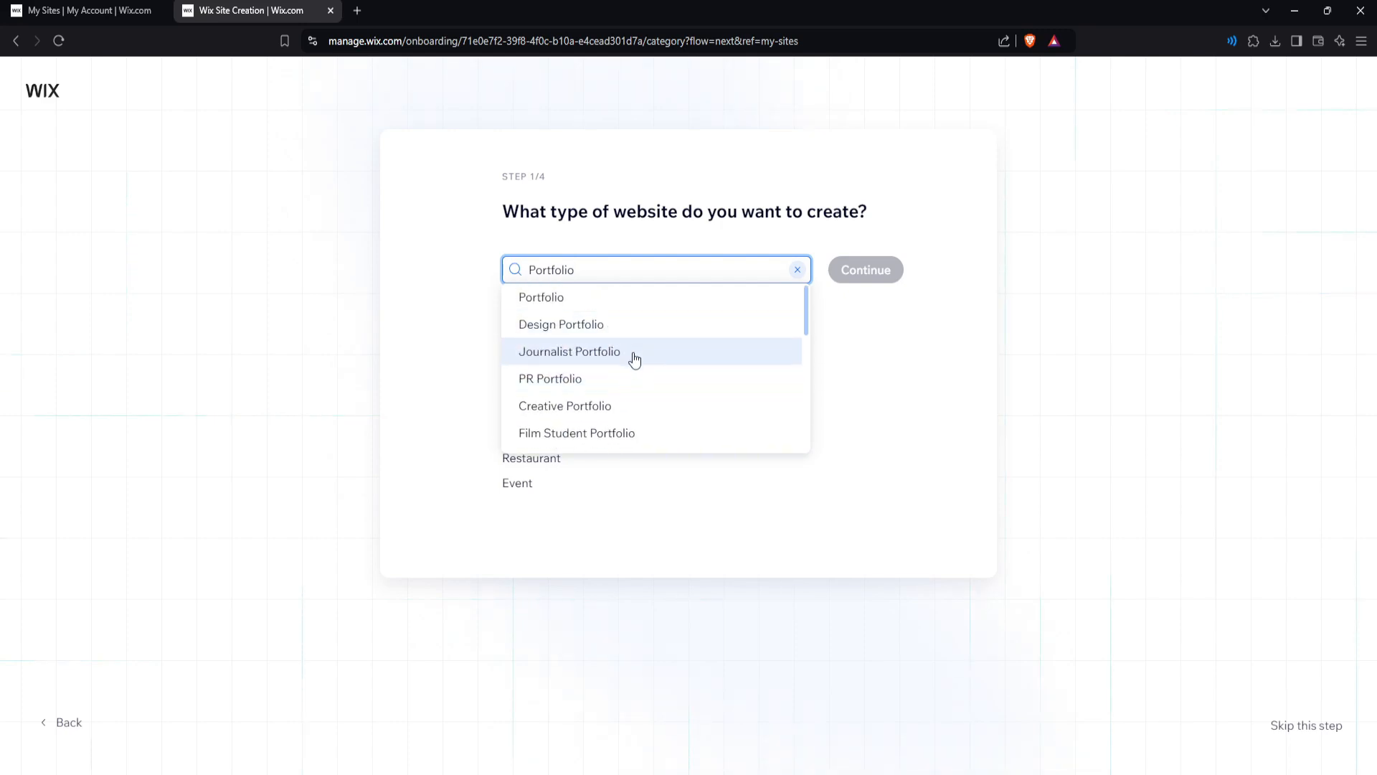
{"action": "scroll", "coordinate": [635, 359], "scroll_direction": "down", "scroll_amount": 2}
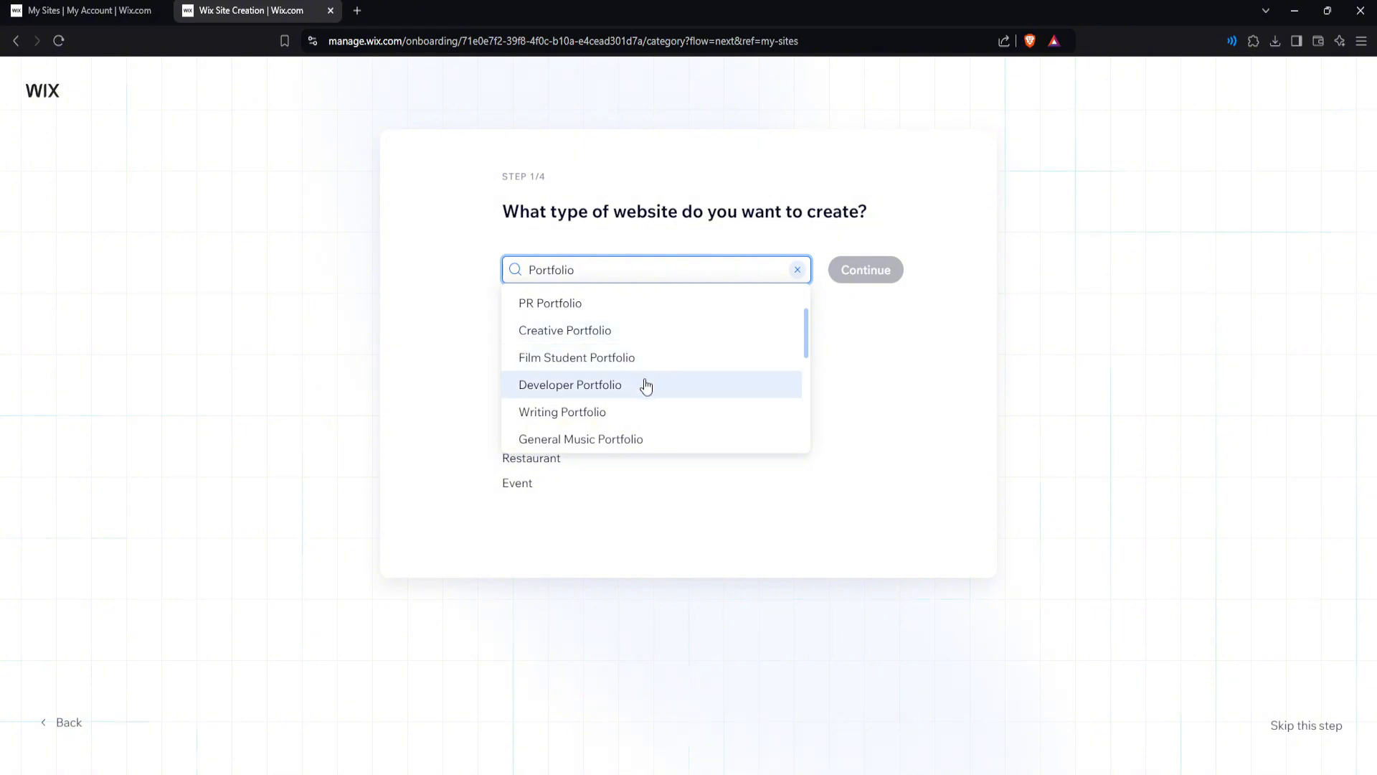
{"action": "scroll", "coordinate": [651, 388], "scroll_direction": "down", "scroll_amount": 3}
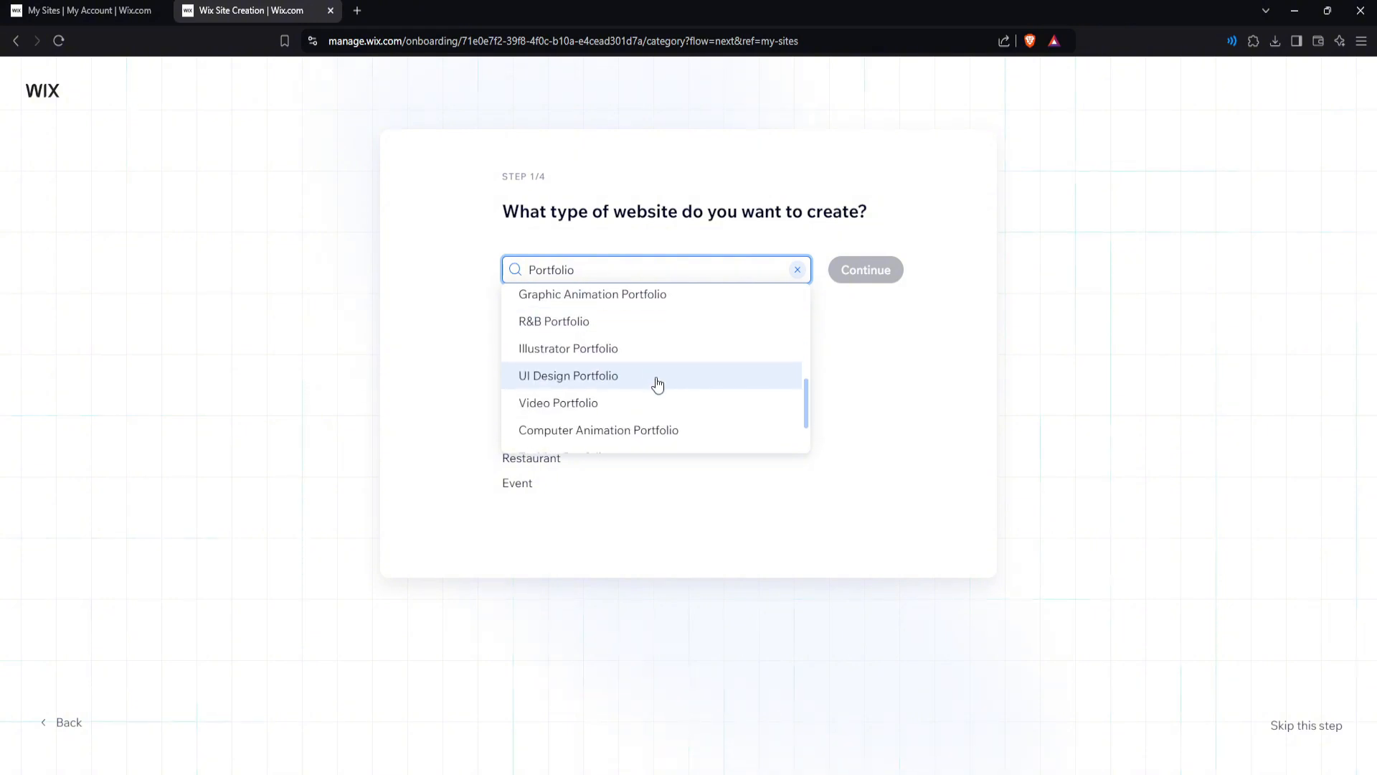
{"action": "scroll", "coordinate": [638, 337], "scroll_direction": "up", "scroll_amount": 5}
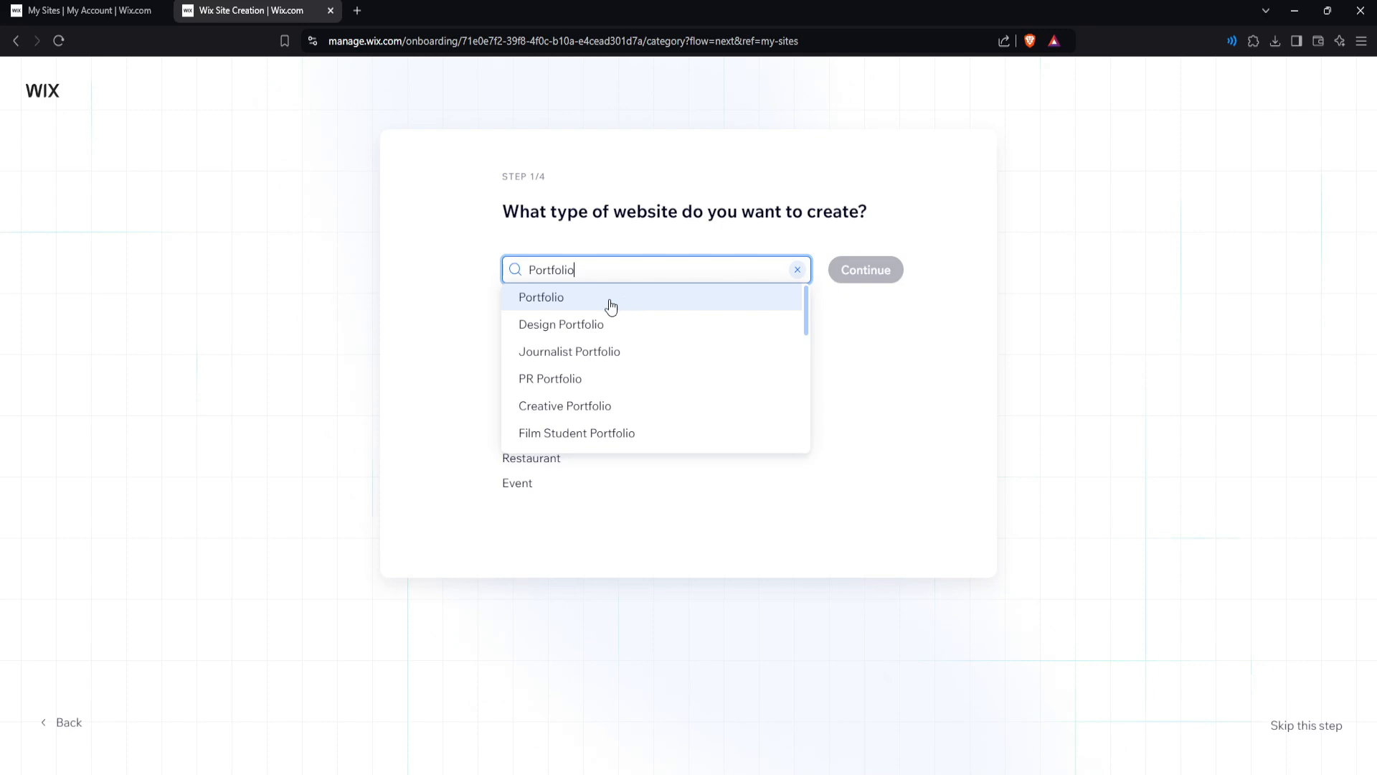
{"action": "left_click", "coordinate": [610, 303]}
Enter 'Golden portfolio' as the portfolio's name and continue to the goals step.
{"action": "left_click", "coordinate": [871, 272]}
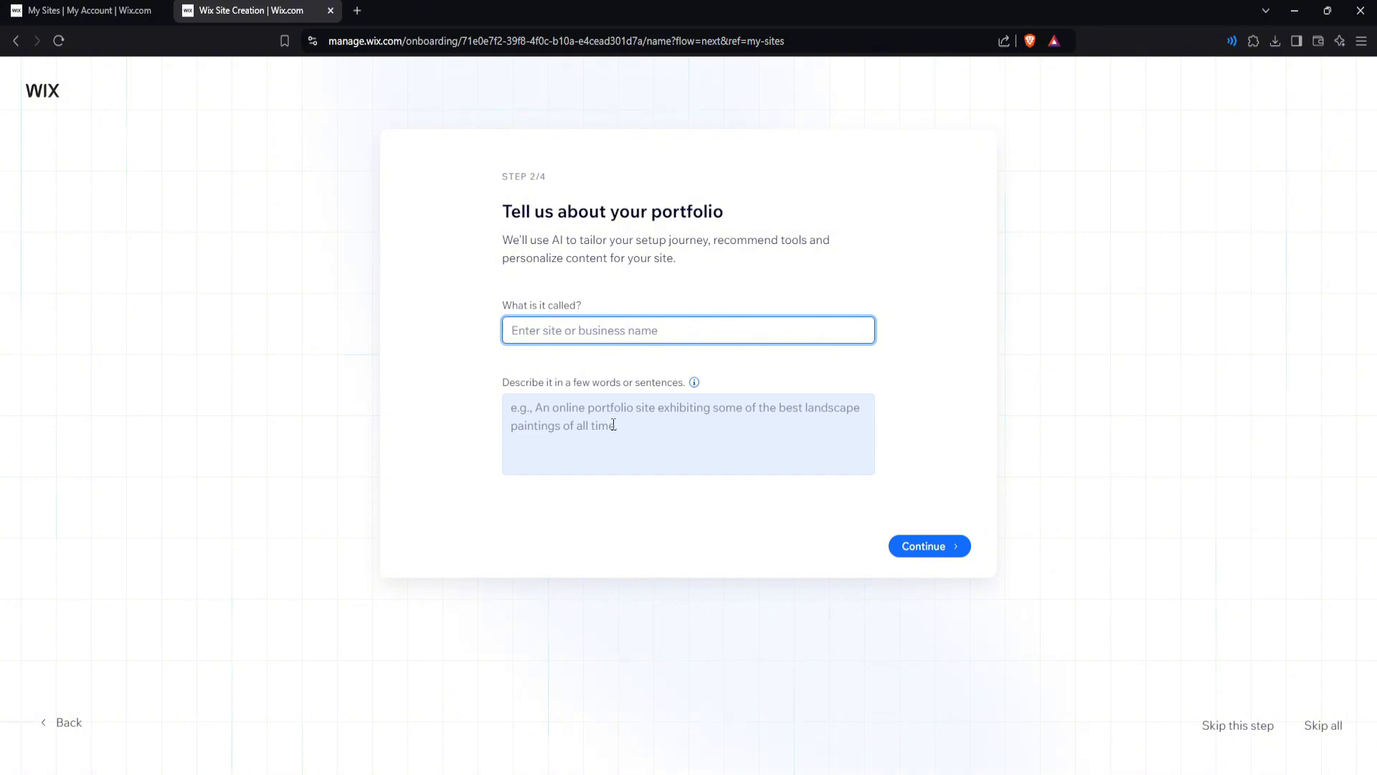
{"action": "left_click", "coordinate": [687, 361]}
{"action": "left_click", "coordinate": [621, 330]}
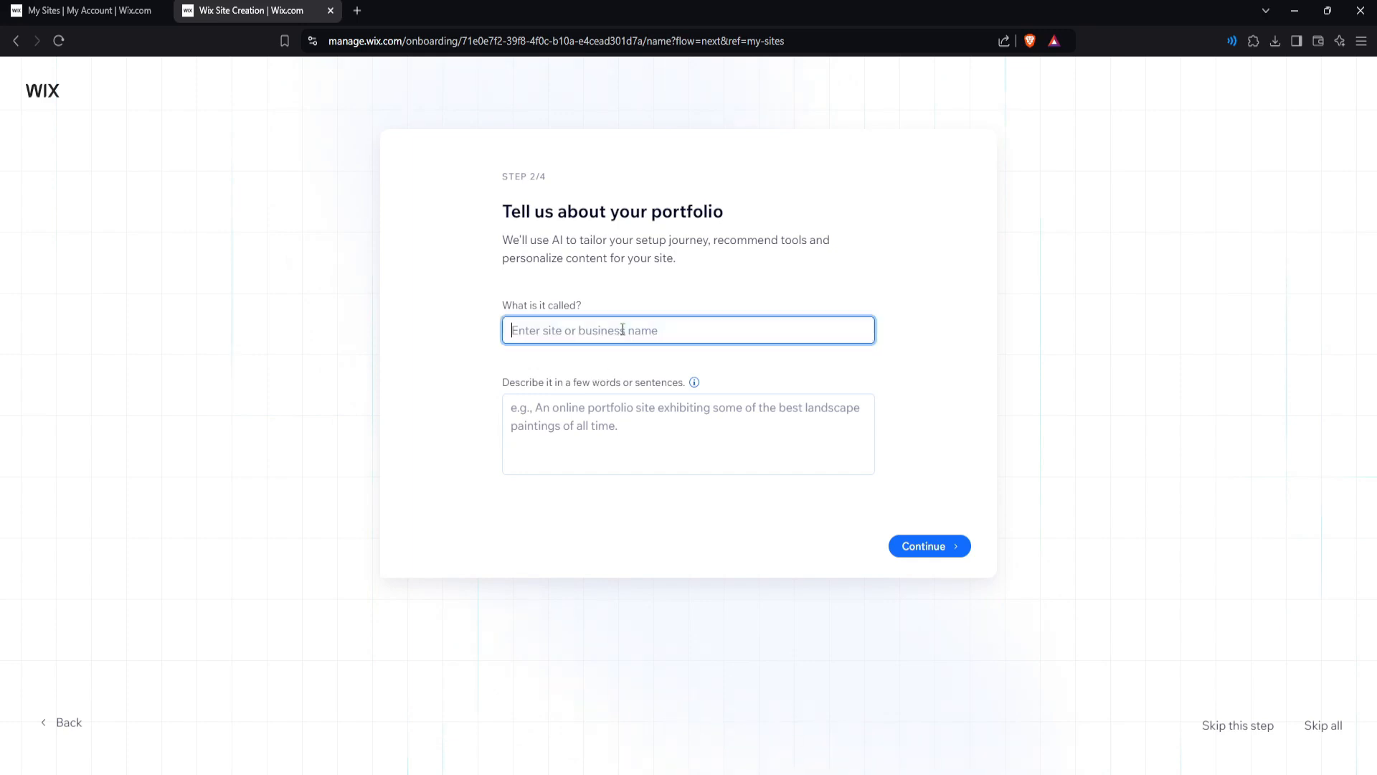
{"action": "type", "text": "Golden portfolio"}
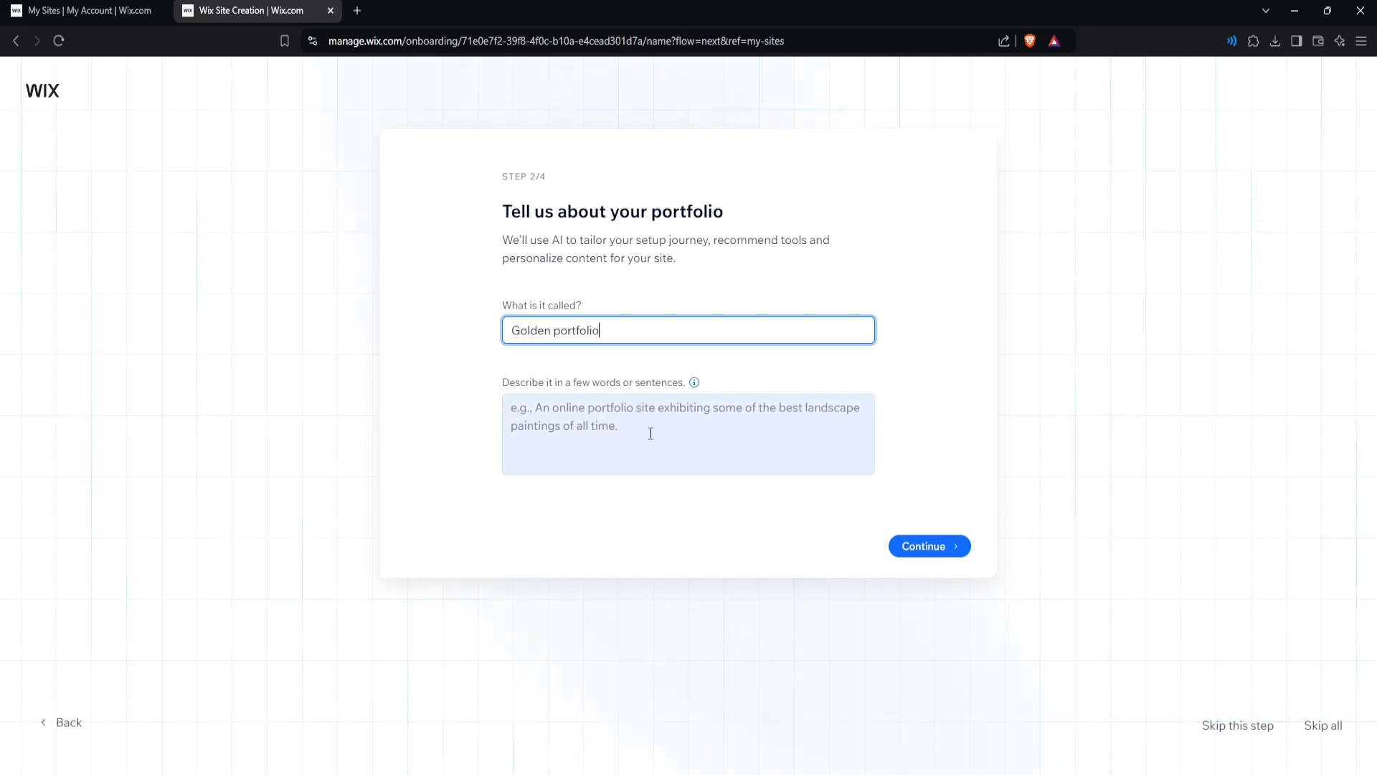
{"action": "left_click", "coordinate": [927, 547]}
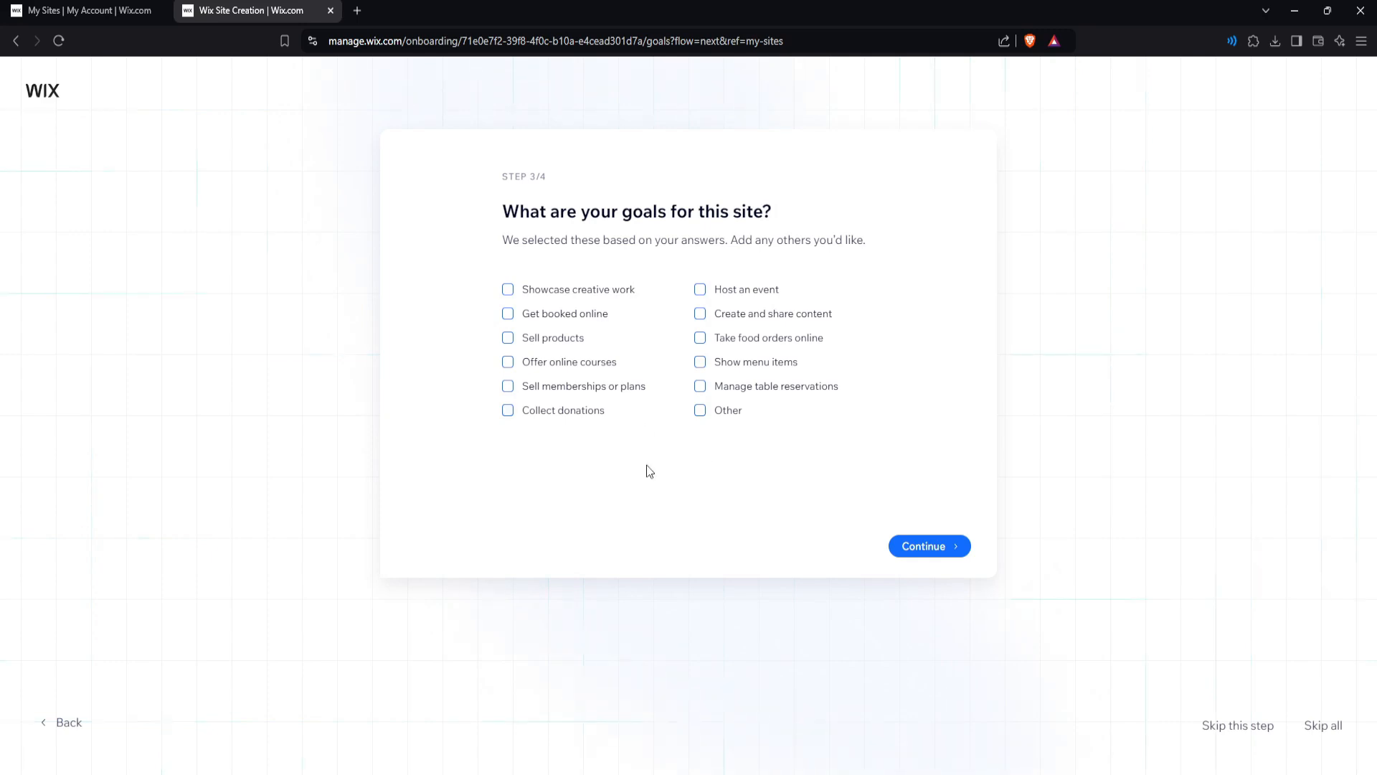
Tick 'Create and share content' and 'Showcase creative work' as goals, then complete the setup questions.
{"action": "left_click", "coordinate": [699, 315]}
{"action": "left_click", "coordinate": [508, 290]}
{"action": "left_click", "coordinate": [928, 546]}
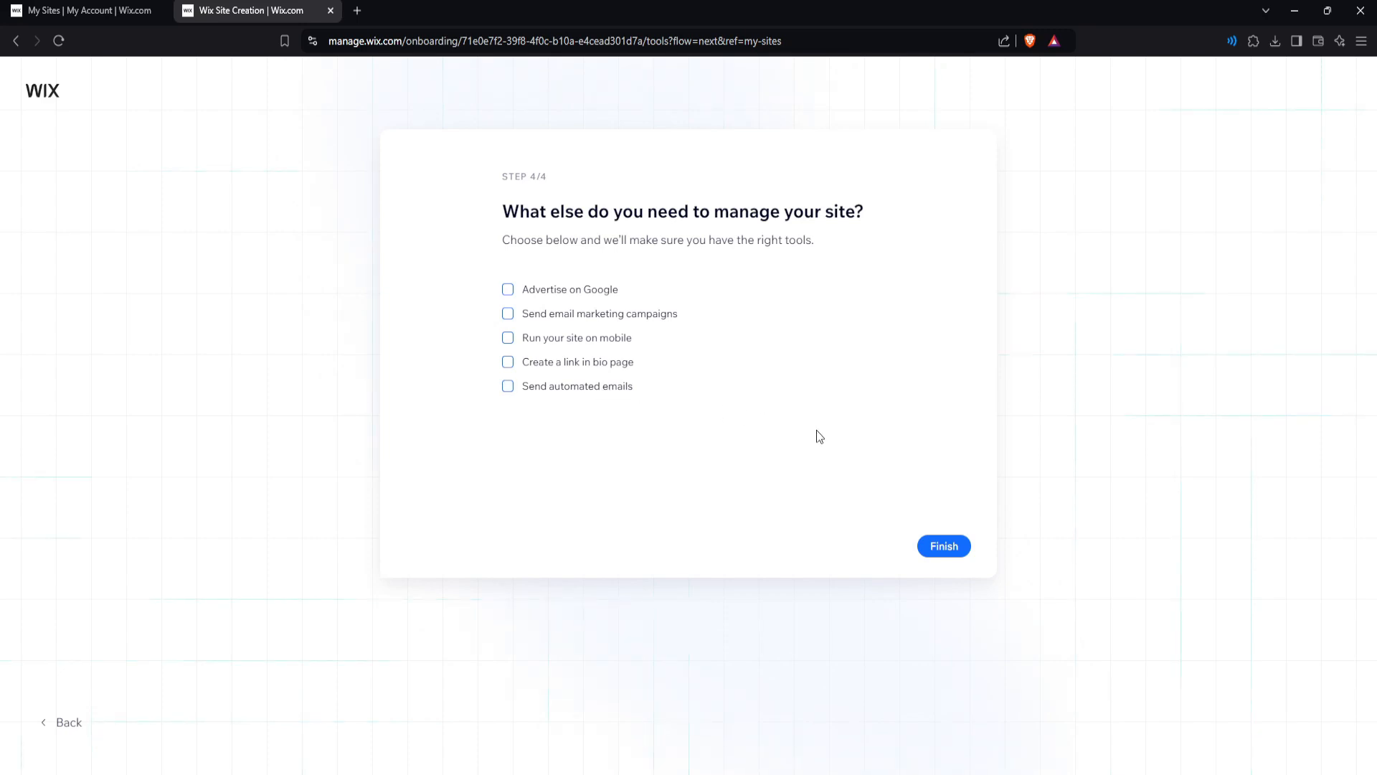
{"action": "left_click", "coordinate": [944, 546]}
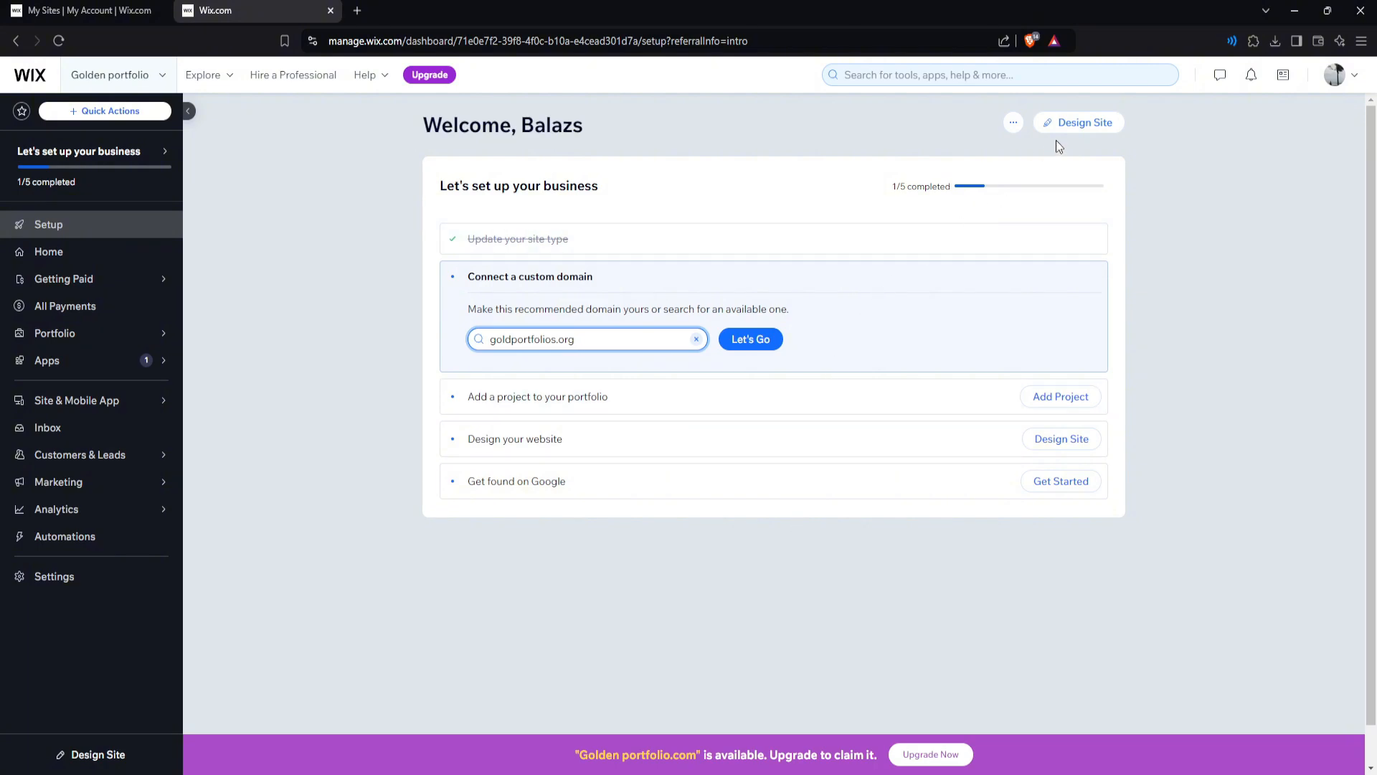
Choose Design Site from the Golden portfolio dashboard.
{"action": "left_click", "coordinate": [1079, 123]}
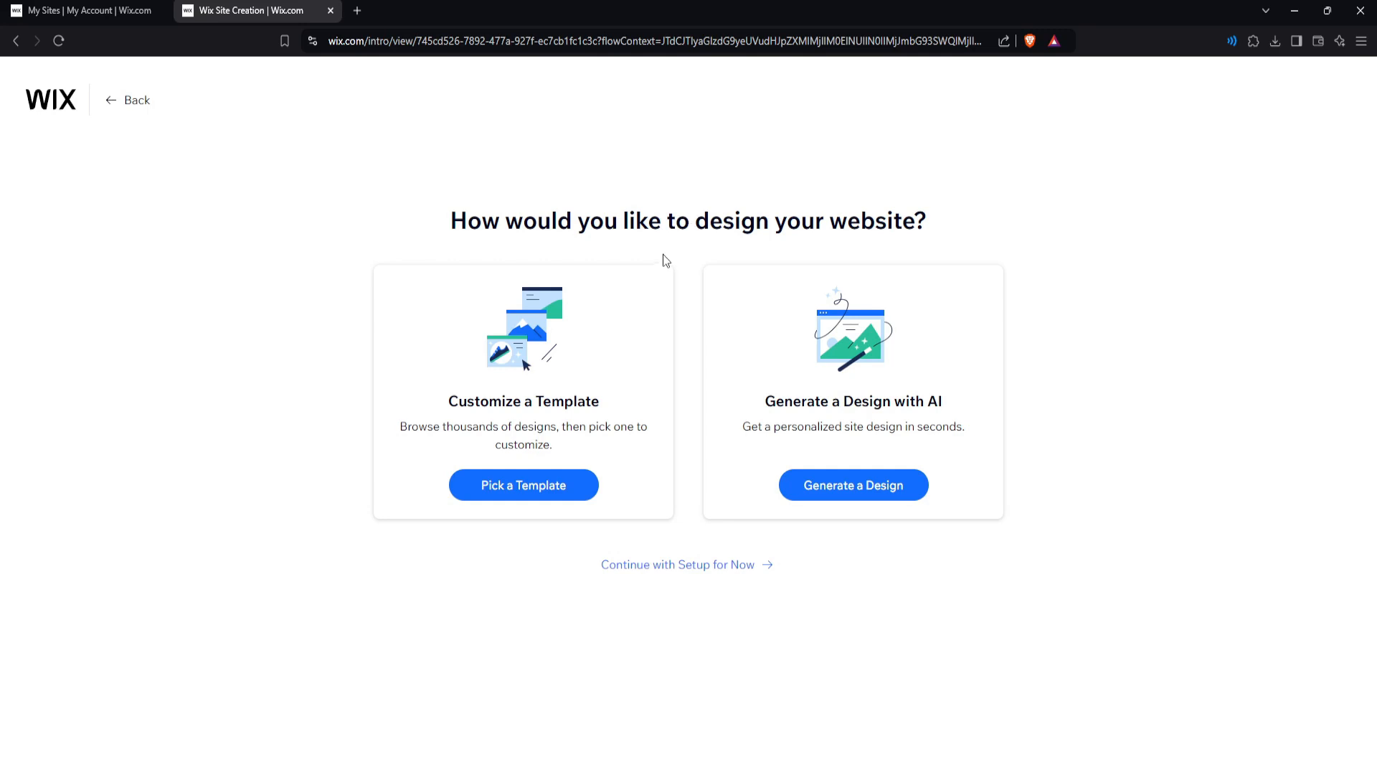
Start from a template and filter the gallery to Creative > Portfolios.
{"action": "left_click", "coordinate": [556, 494]}
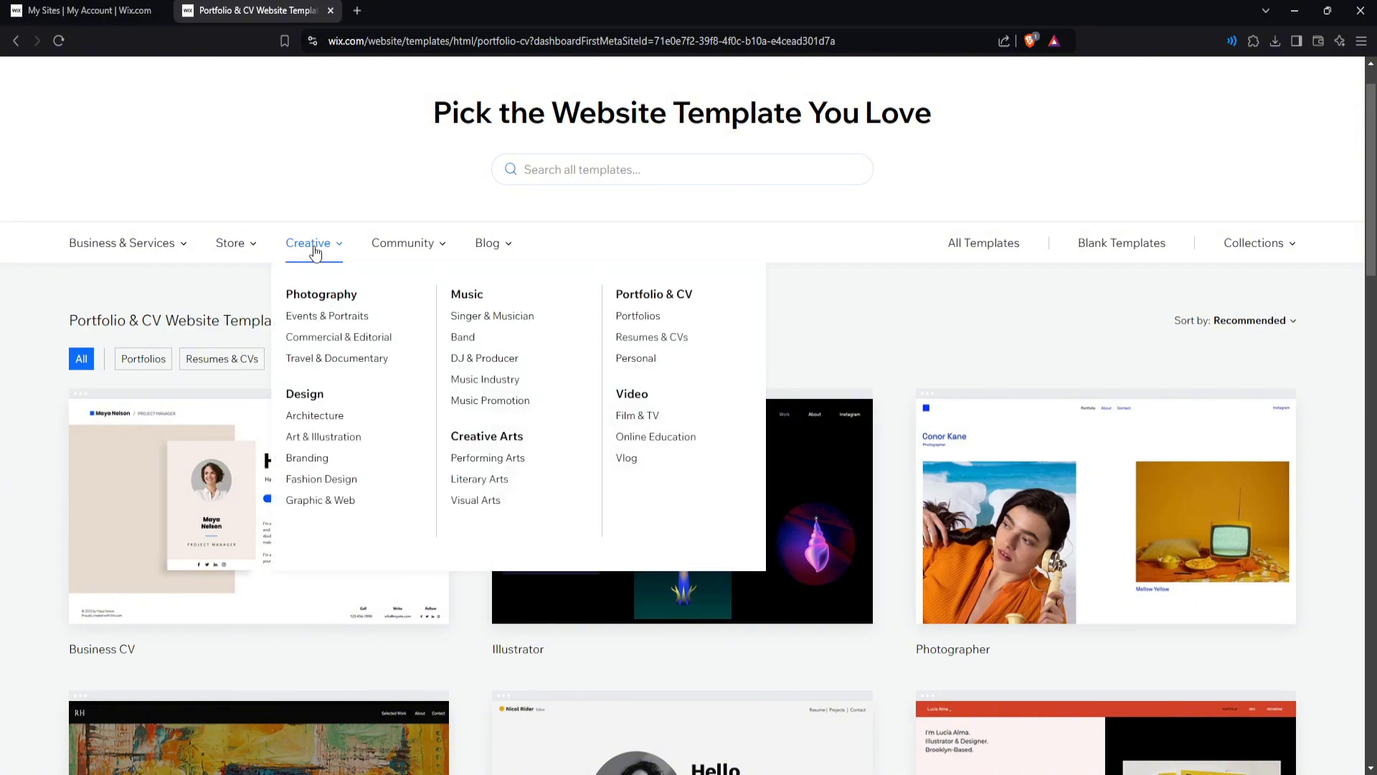
{"action": "mouse_move", "coordinate": [320, 255]}
{"action": "left_click", "coordinate": [626, 316]}
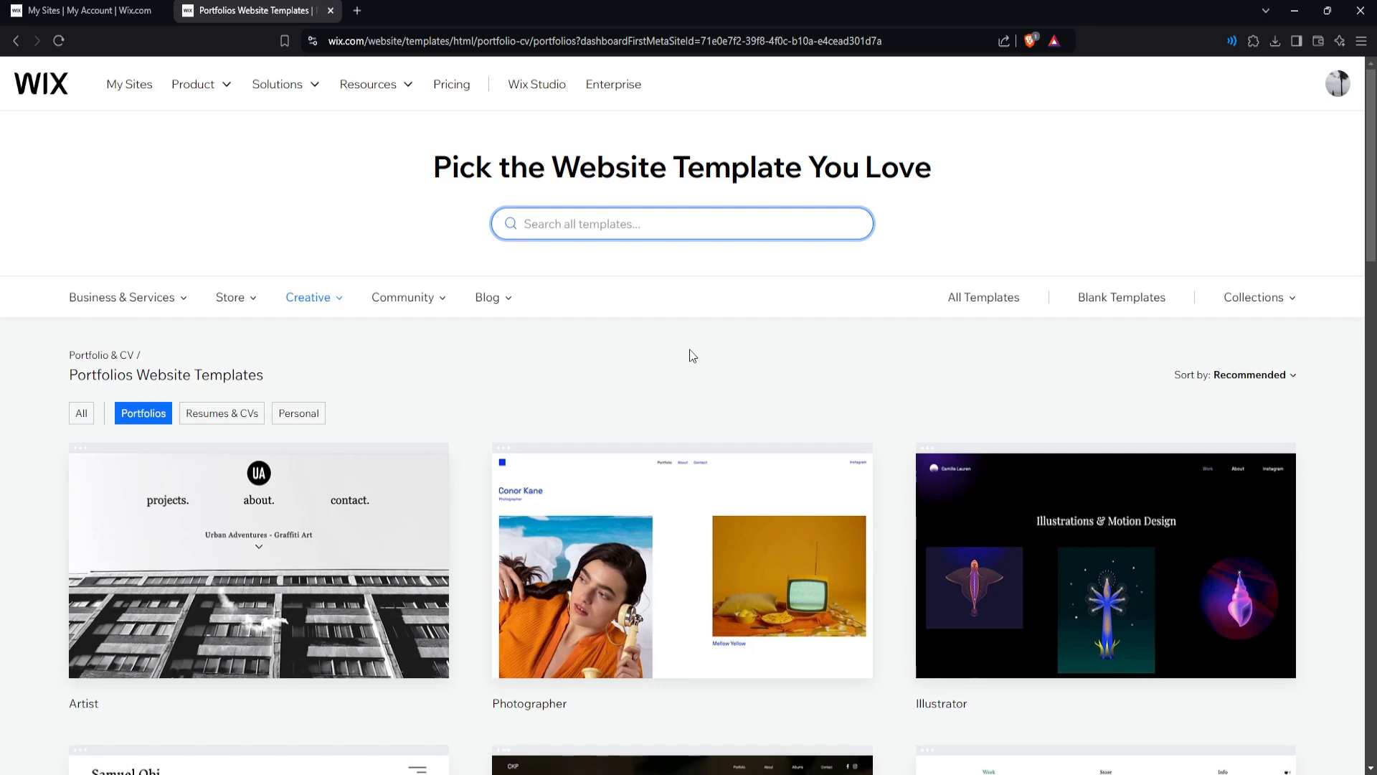
Browse down the Portfolios templates to page 3 of the results.
{"action": "scroll", "coordinate": [667, 338], "scroll_direction": "down", "scroll_amount": 3}
{"action": "mouse_move", "coordinate": [353, 359]}
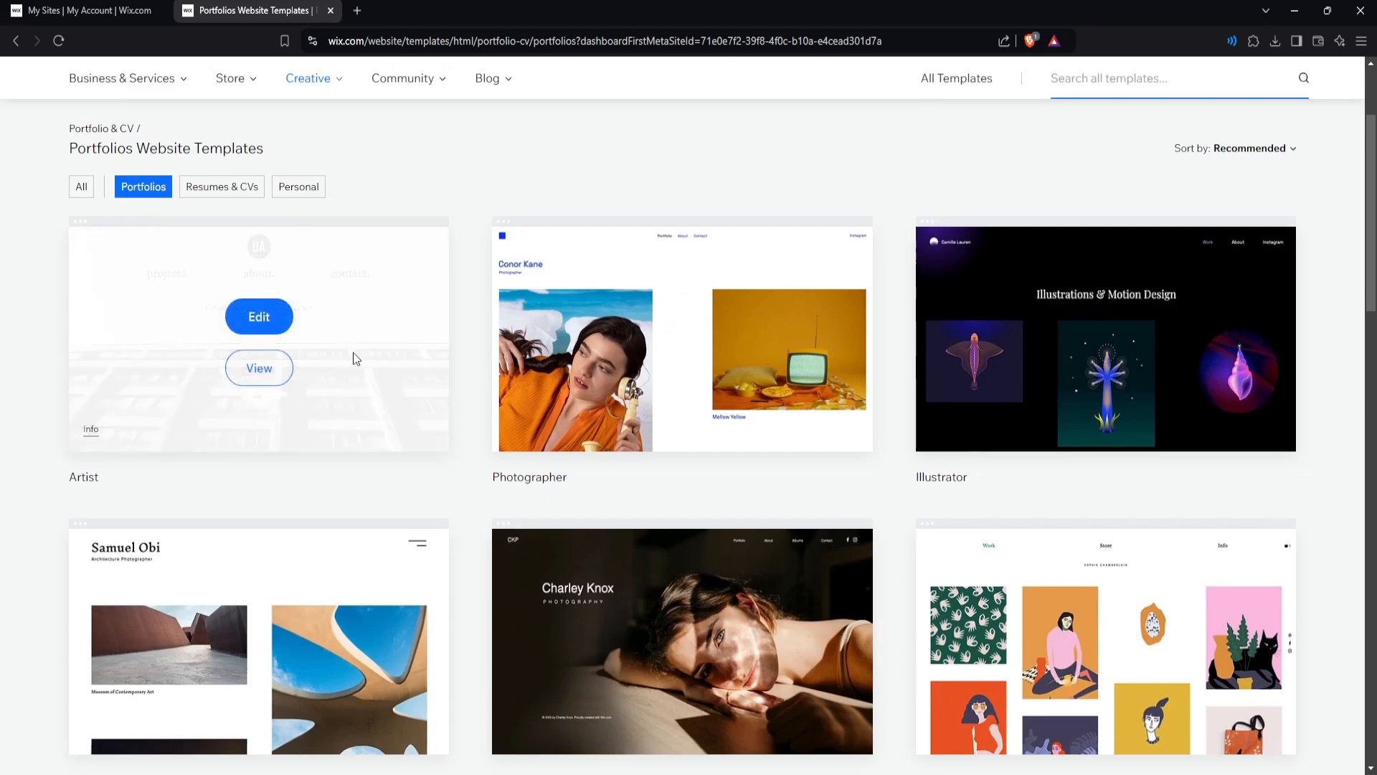
{"action": "scroll", "coordinate": [725, 325], "scroll_direction": "down", "scroll_amount": 3}
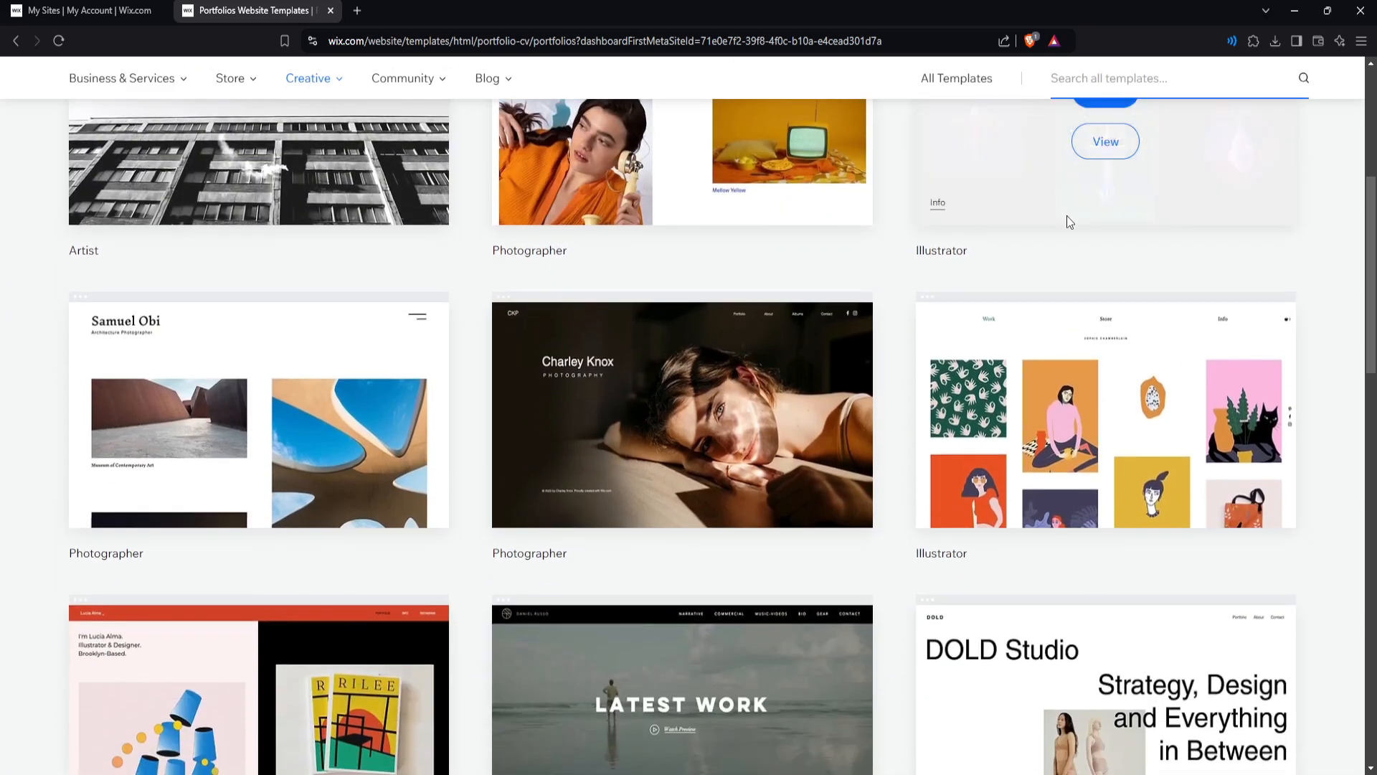
{"action": "scroll", "coordinate": [1066, 216], "scroll_direction": "down", "scroll_amount": 2}
{"action": "scroll", "coordinate": [768, 354], "scroll_direction": "down", "scroll_amount": 2}
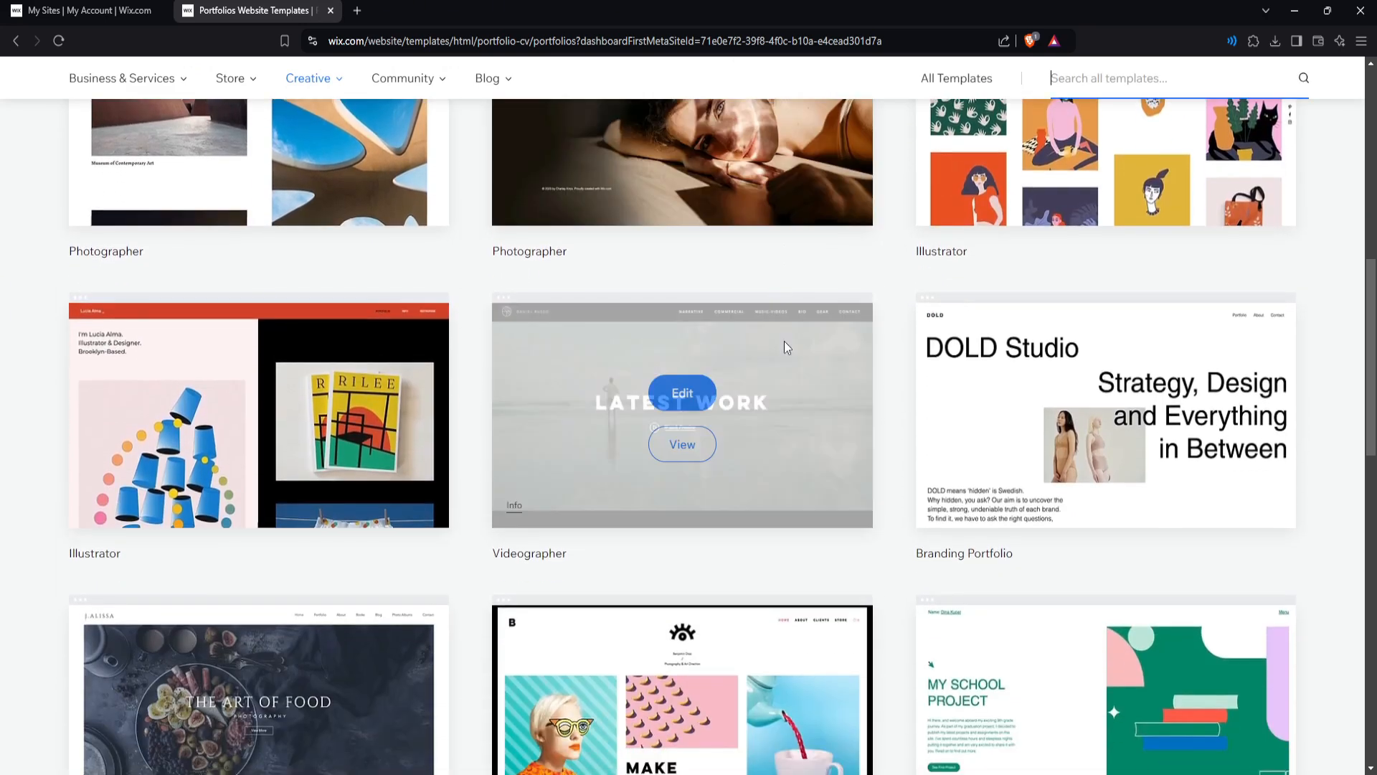
{"action": "scroll", "coordinate": [975, 412], "scroll_direction": "down", "scroll_amount": 1}
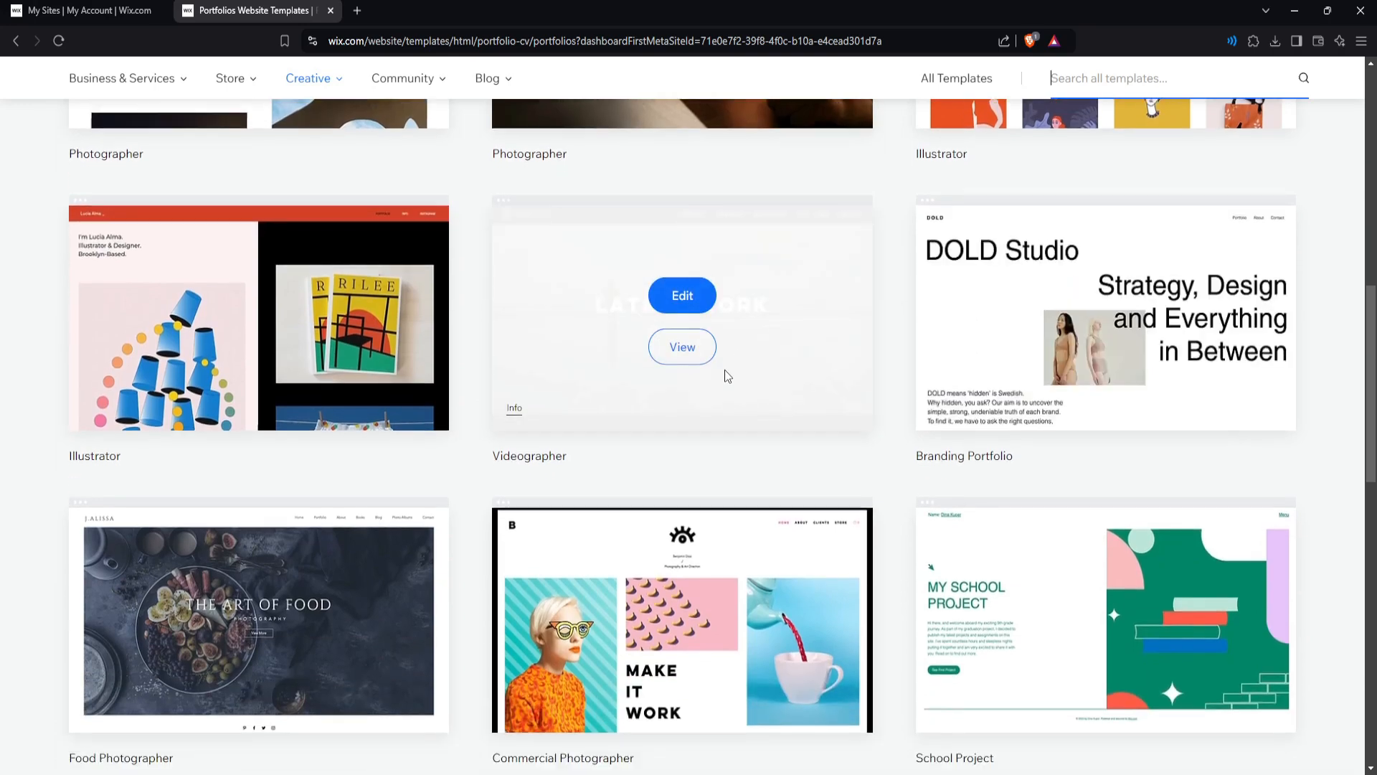
{"action": "scroll", "coordinate": [725, 370], "scroll_direction": "down", "scroll_amount": 3}
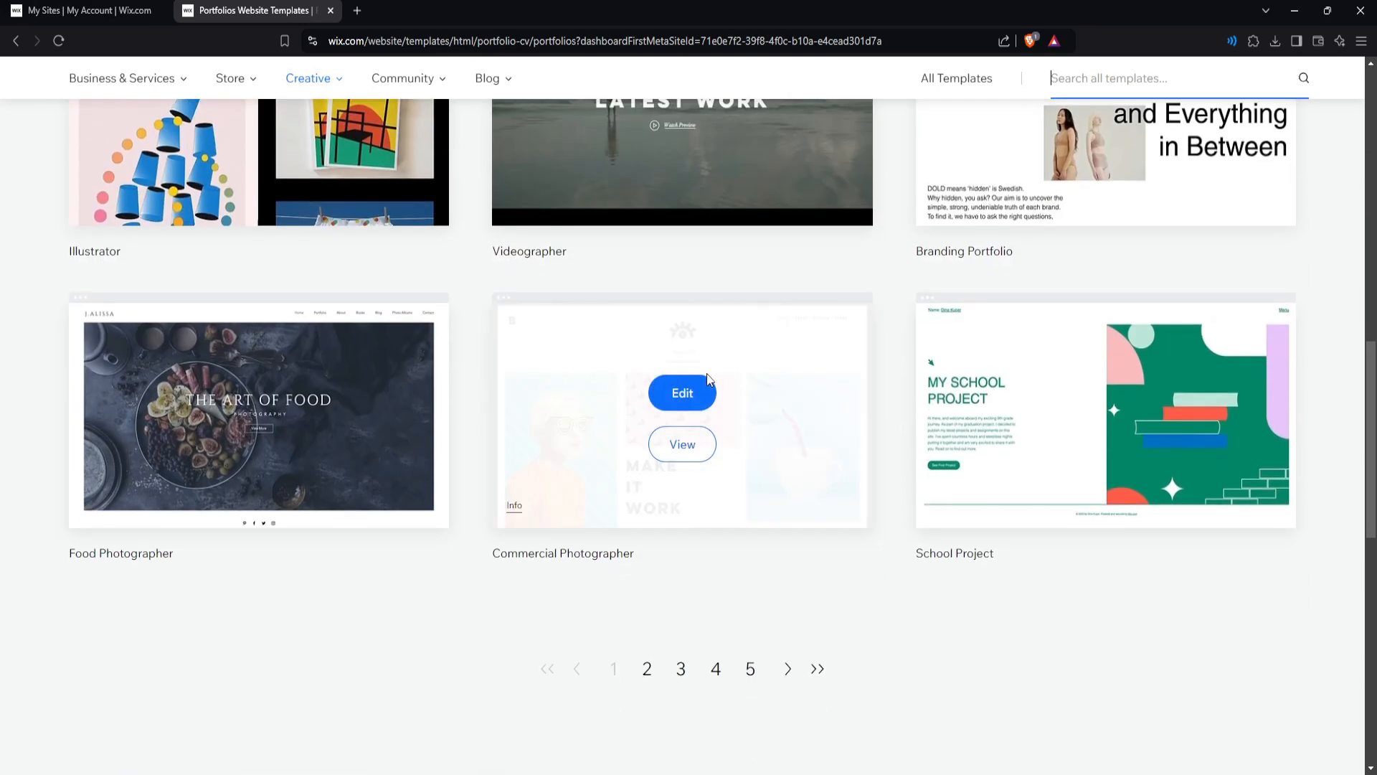
{"action": "left_click", "coordinate": [681, 669]}
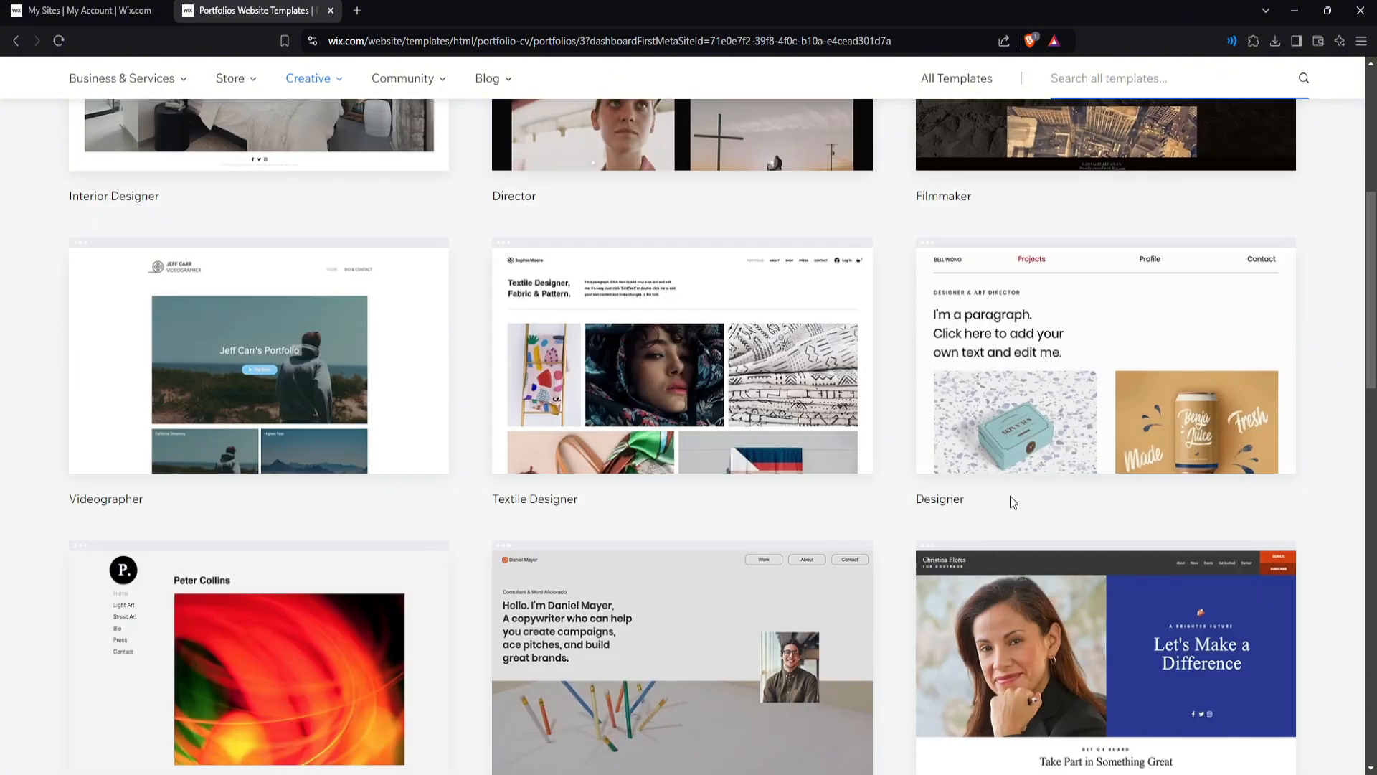
{"action": "mouse_move", "coordinate": [1103, 398]}
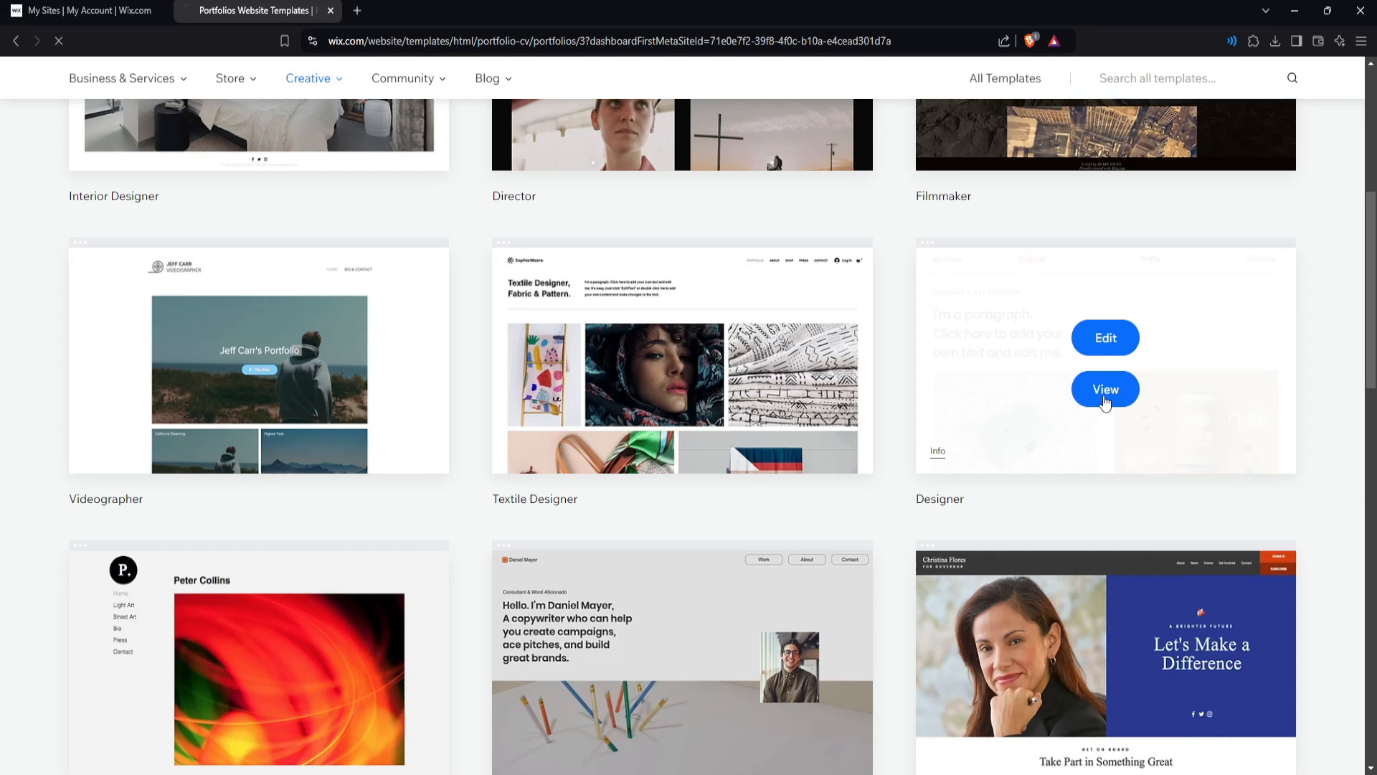
Preview the Designer template in mobile and desktop layouts, then open it in the editor.
{"action": "left_click", "coordinate": [1106, 394]}
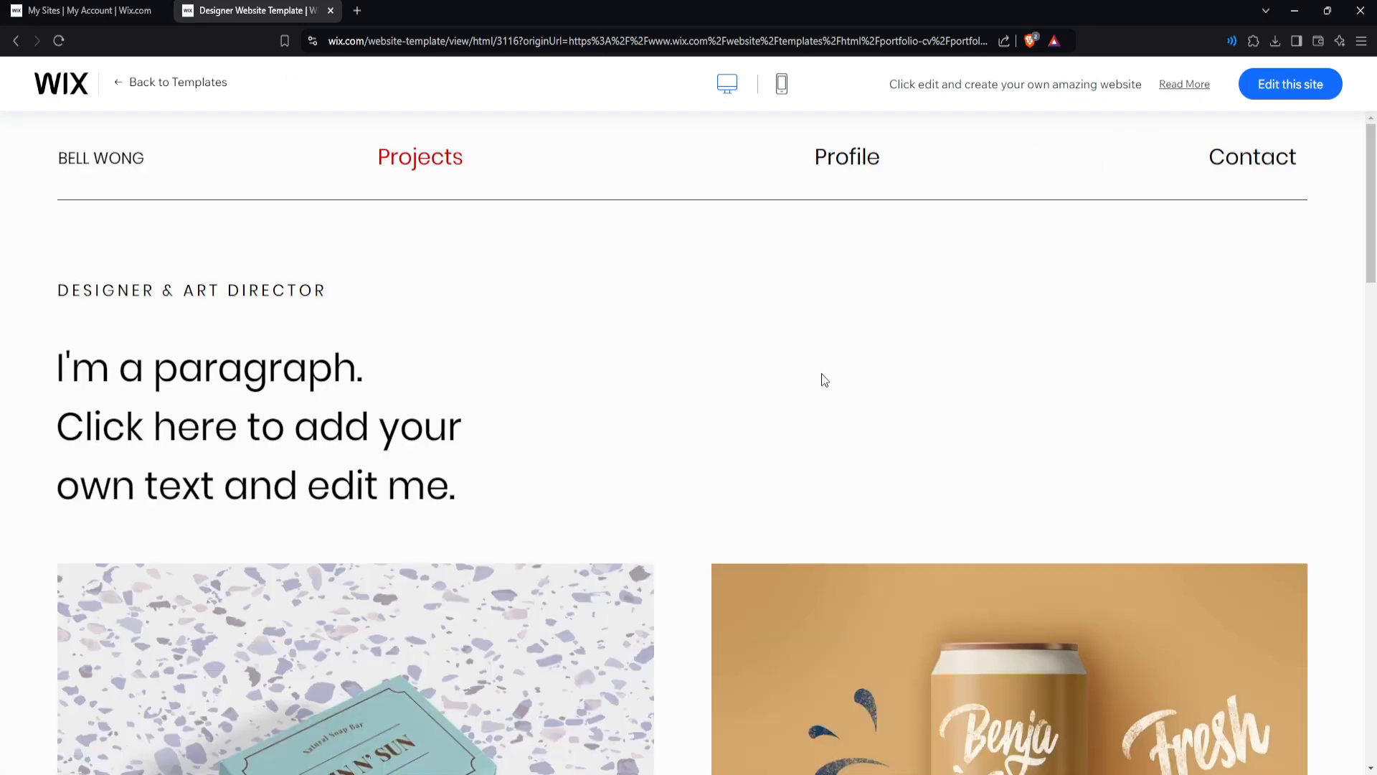
{"action": "scroll", "coordinate": [759, 364], "scroll_direction": "down", "scroll_amount": 7}
{"action": "scroll", "coordinate": [711, 353], "scroll_direction": "down", "scroll_amount": 4}
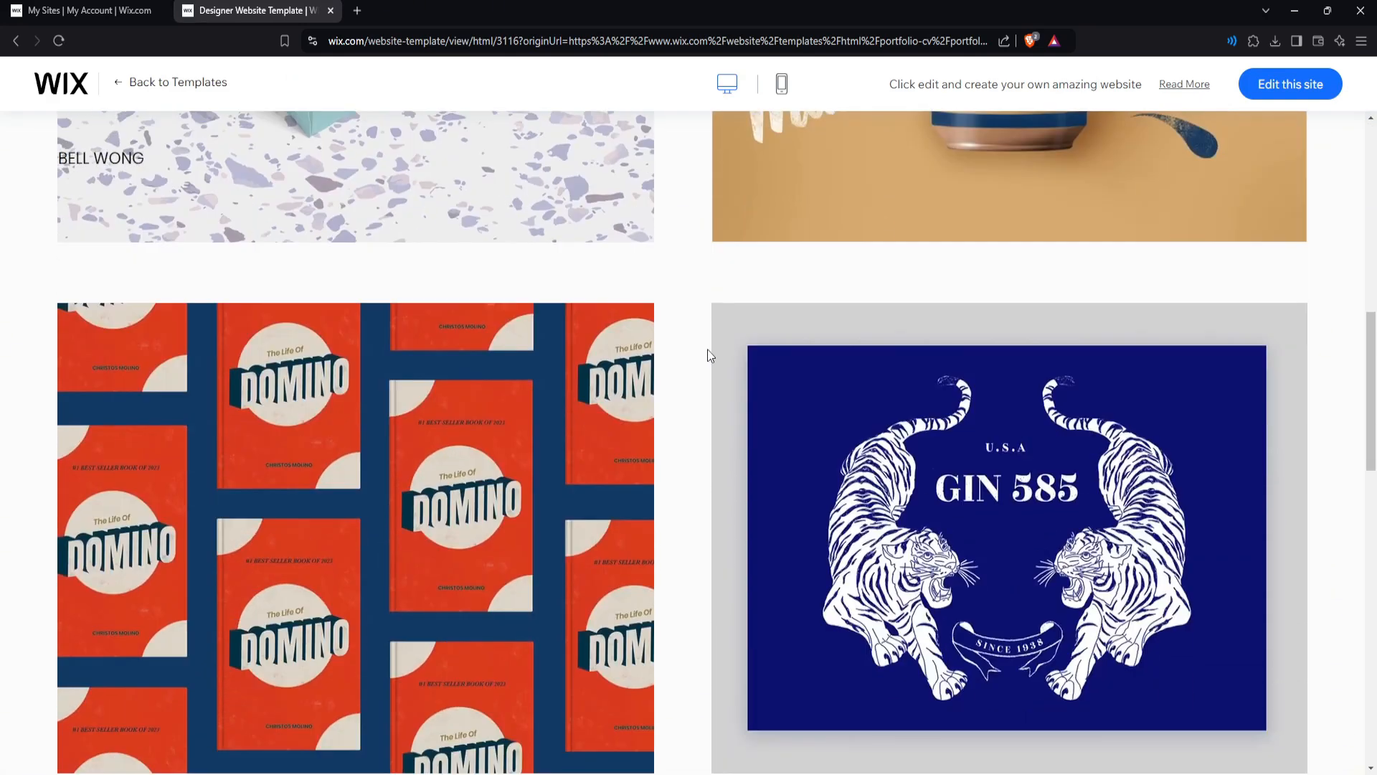
{"action": "scroll", "coordinate": [707, 354], "scroll_direction": "up", "scroll_amount": 10}
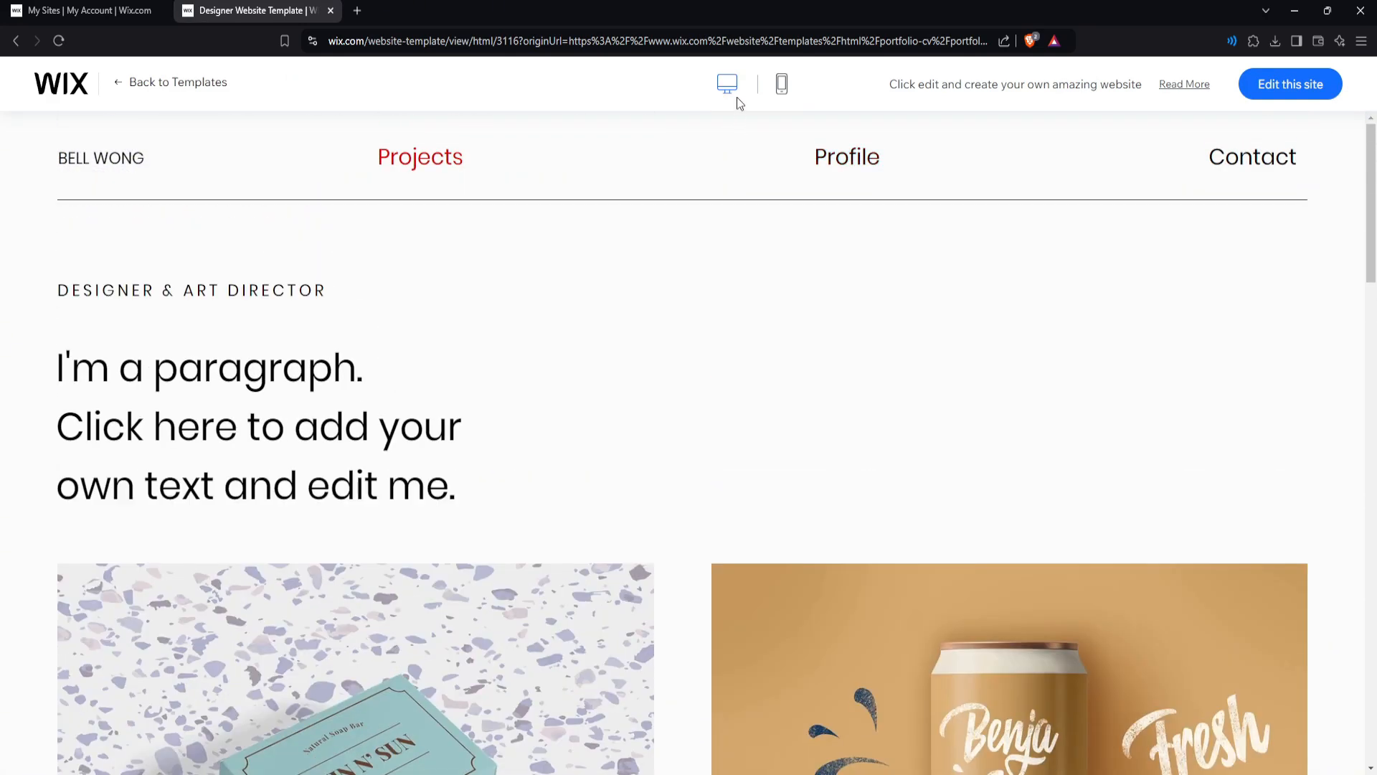
{"action": "left_click", "coordinate": [781, 85]}
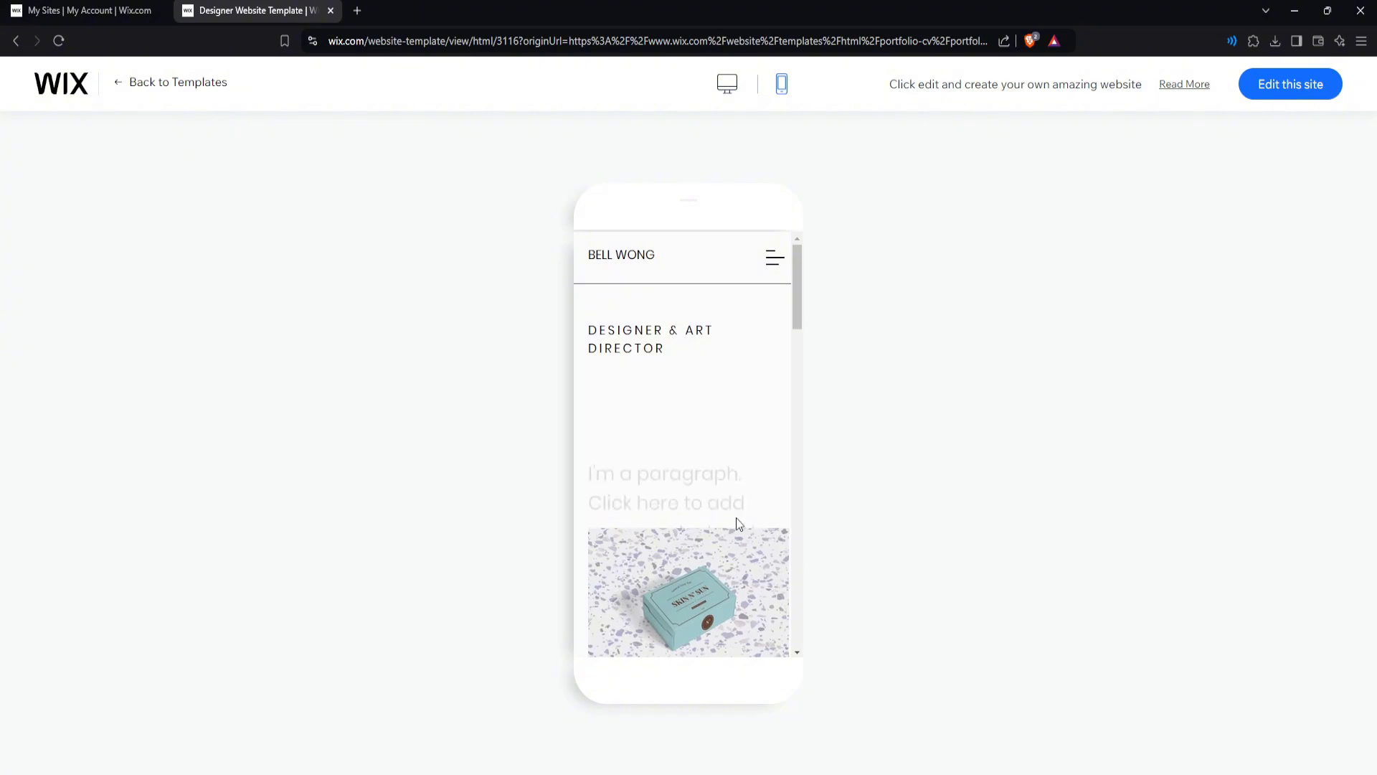
{"action": "left_click", "coordinate": [727, 83]}
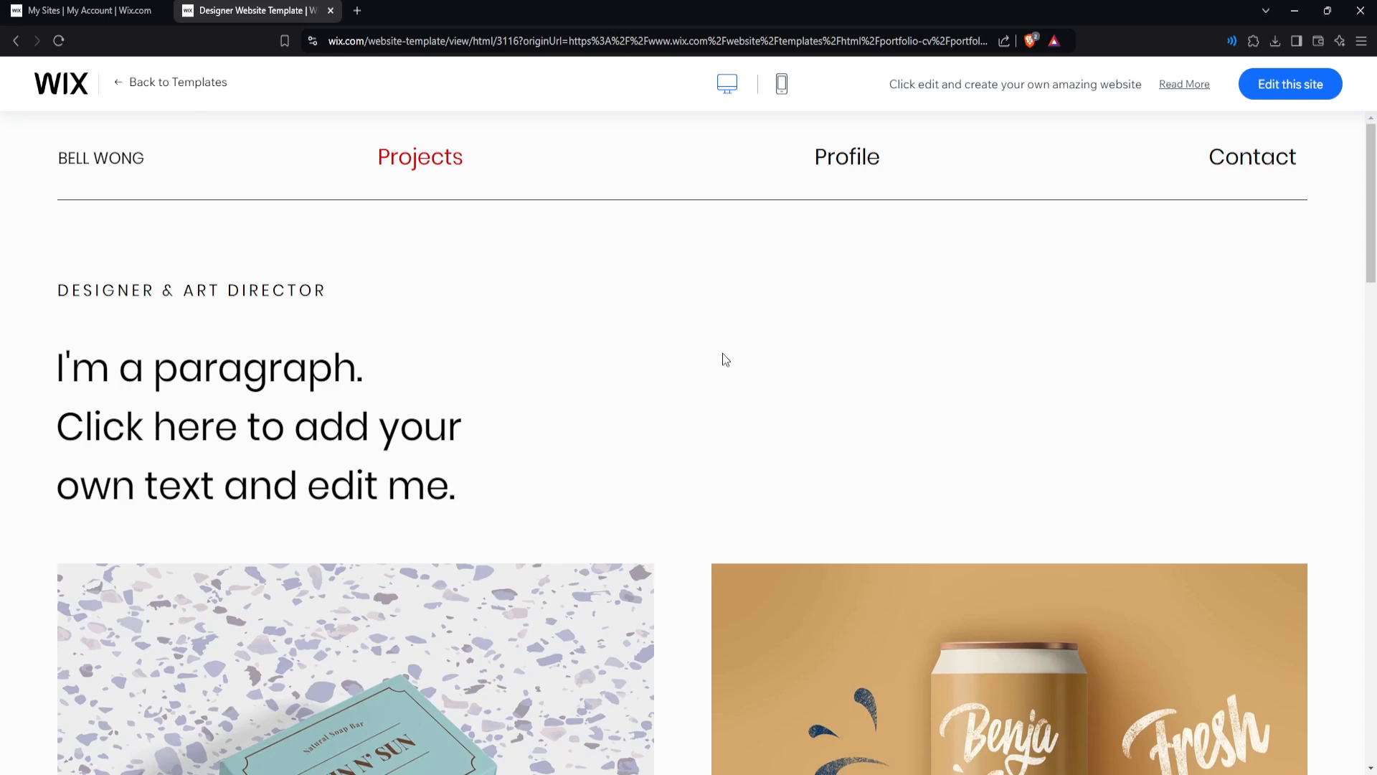
{"action": "left_click", "coordinate": [1276, 95]}
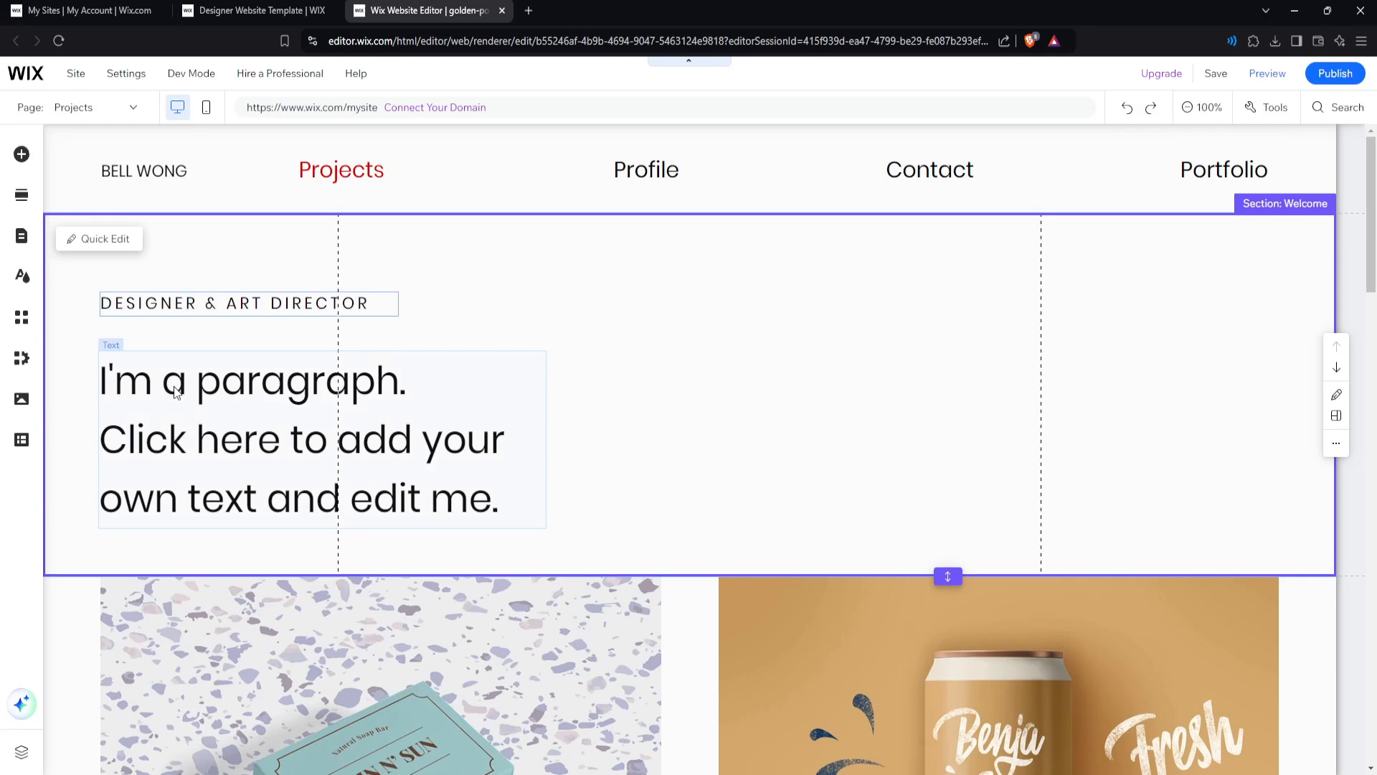
Replace the placeholder intro paragraph with the pasted designer bio and reduce its font size to 32.
{"action": "left_click", "coordinate": [179, 392]}
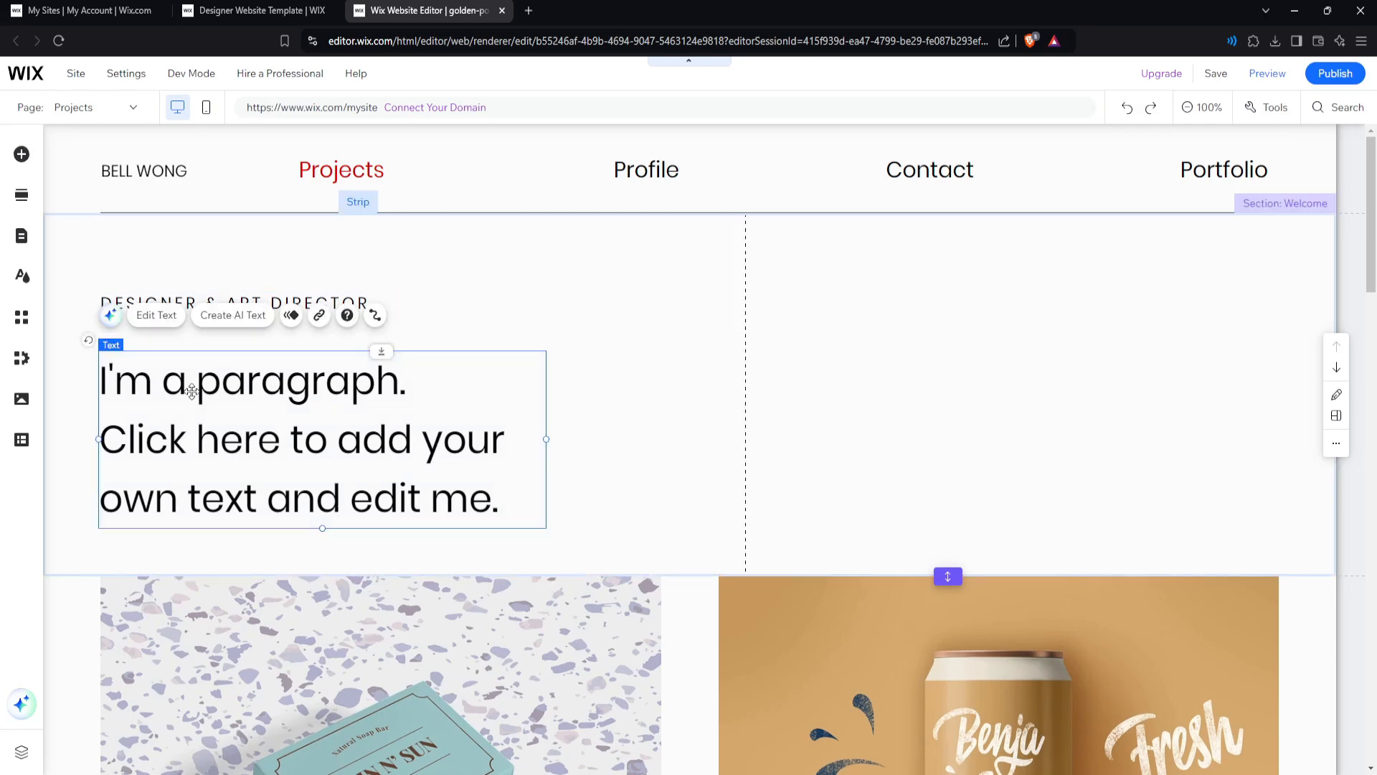
{"action": "double_click", "coordinate": [481, 494]}
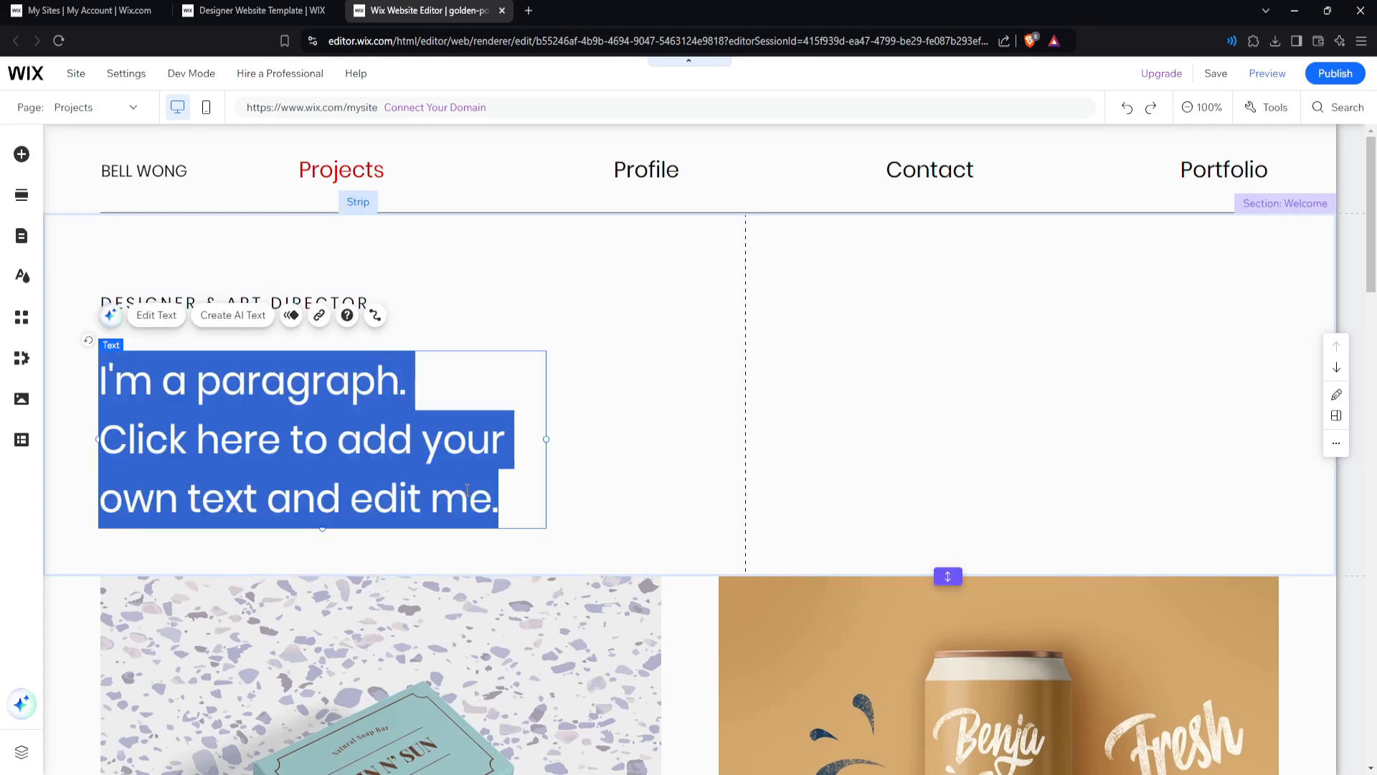
{"action": "key", "text": "BackSpace"}
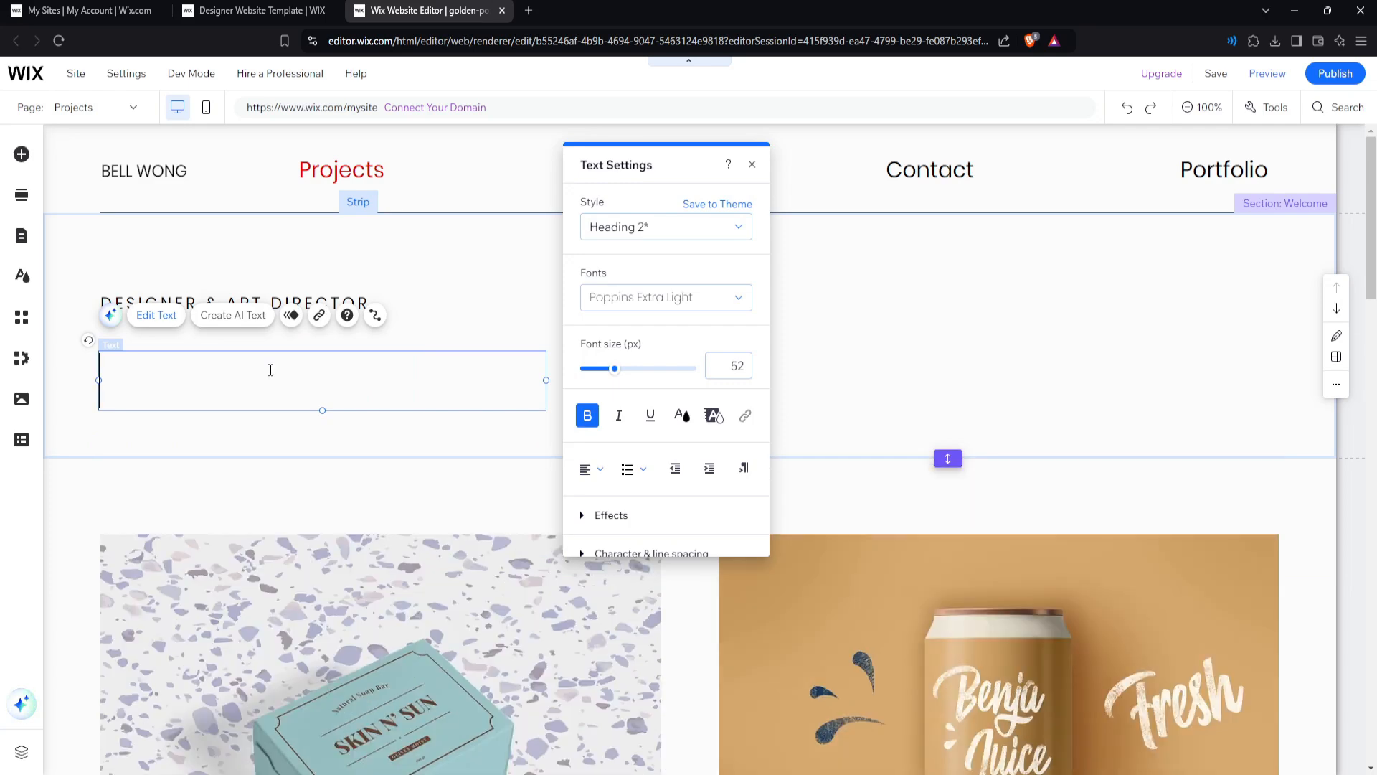
{"action": "key", "text": "ctrl+v"}
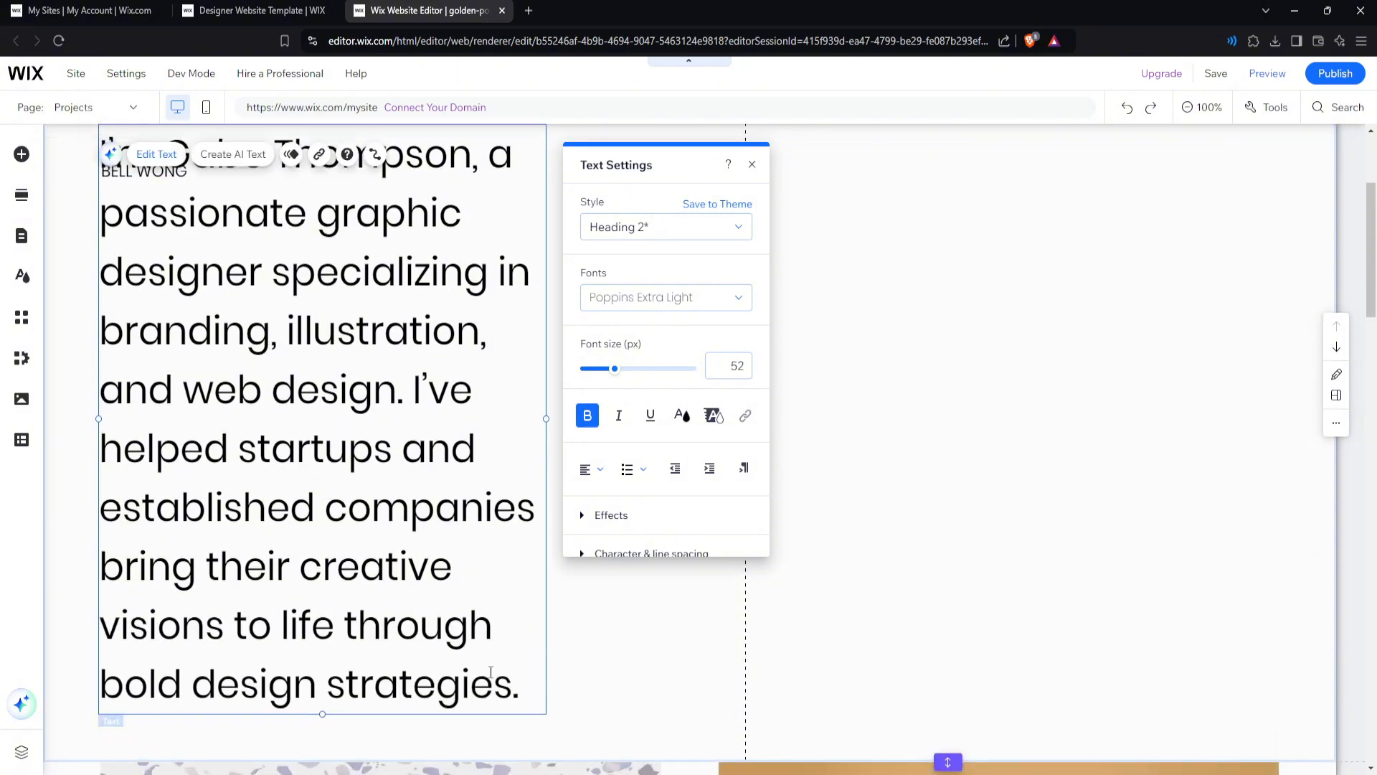
{"action": "left_click_drag", "start_coordinate": [528, 695], "coordinate": [102, 163]}
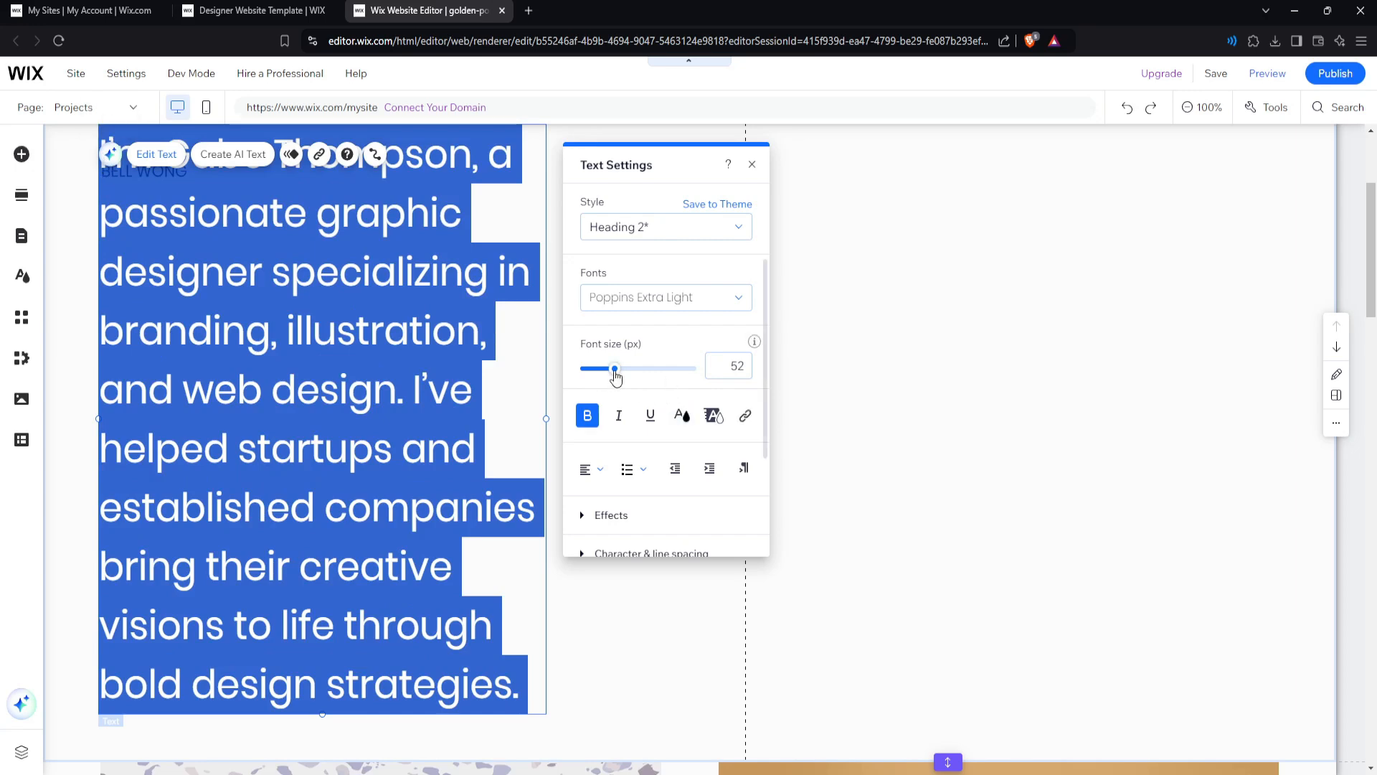
{"action": "left_click_drag", "start_coordinate": [615, 372], "coordinate": [602, 370]}
{"action": "left_click", "coordinate": [463, 316]}
{"action": "scroll", "coordinate": [518, 386], "scroll_direction": "up", "scroll_amount": 3}
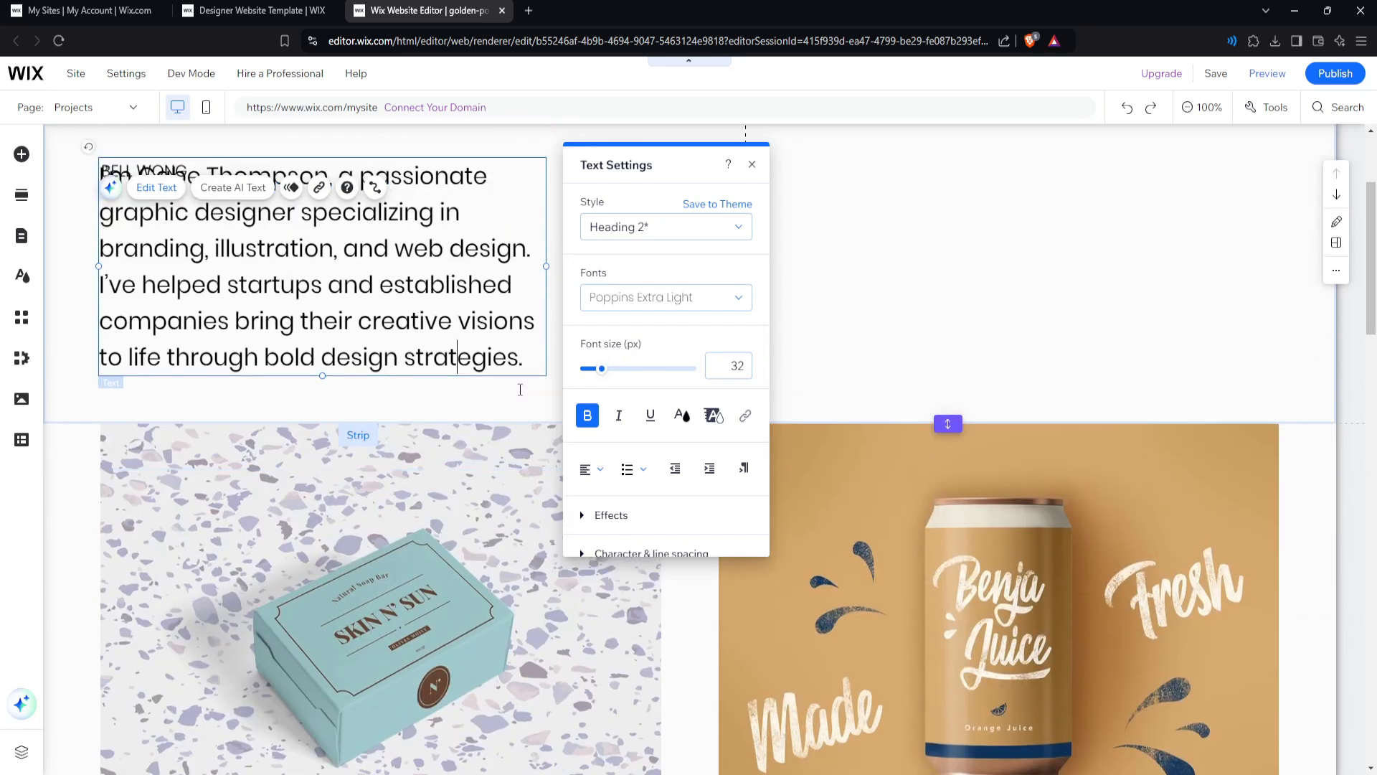
Change the heading 'DESIGNER & ART DIRECTOR' to 'GRAPHIC DESIGNER'.
{"action": "left_click", "coordinate": [516, 317]}
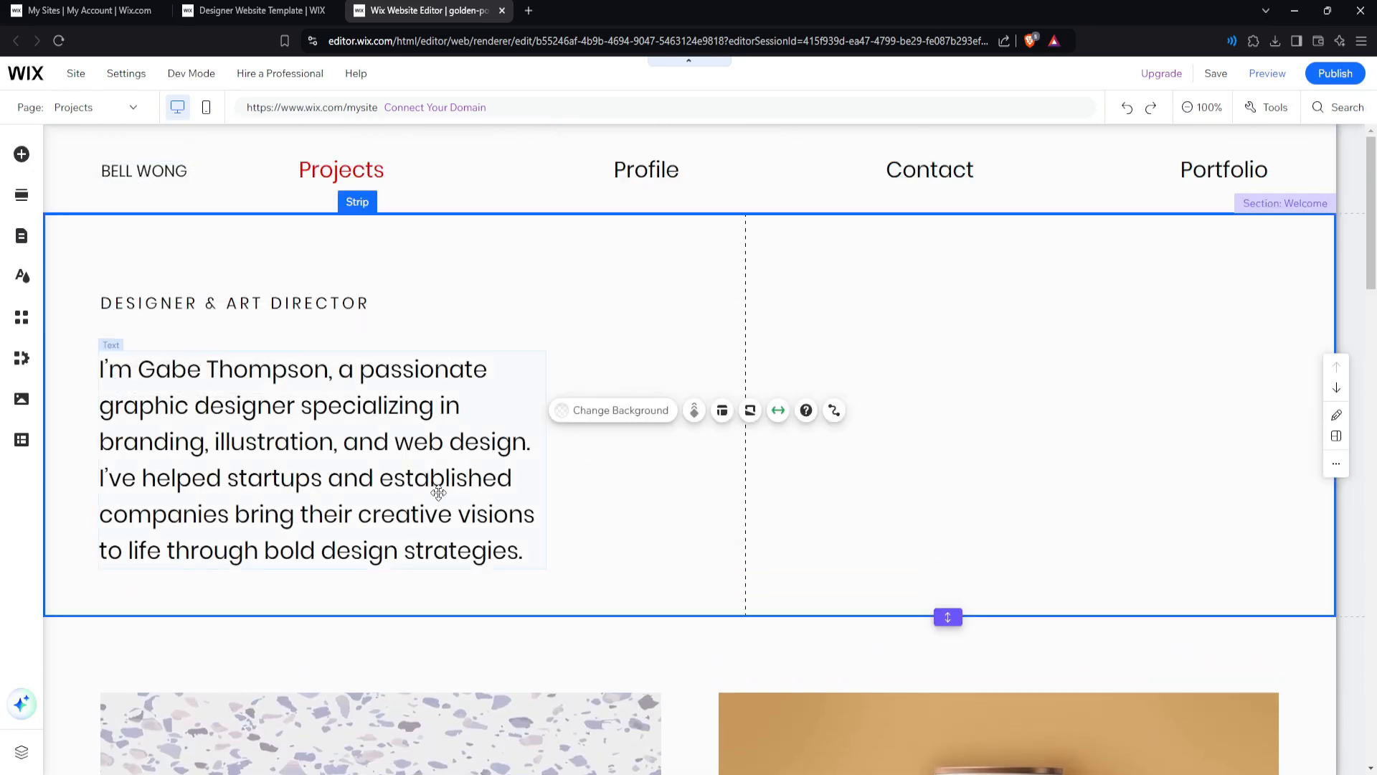
{"action": "left_click", "coordinate": [259, 305]}
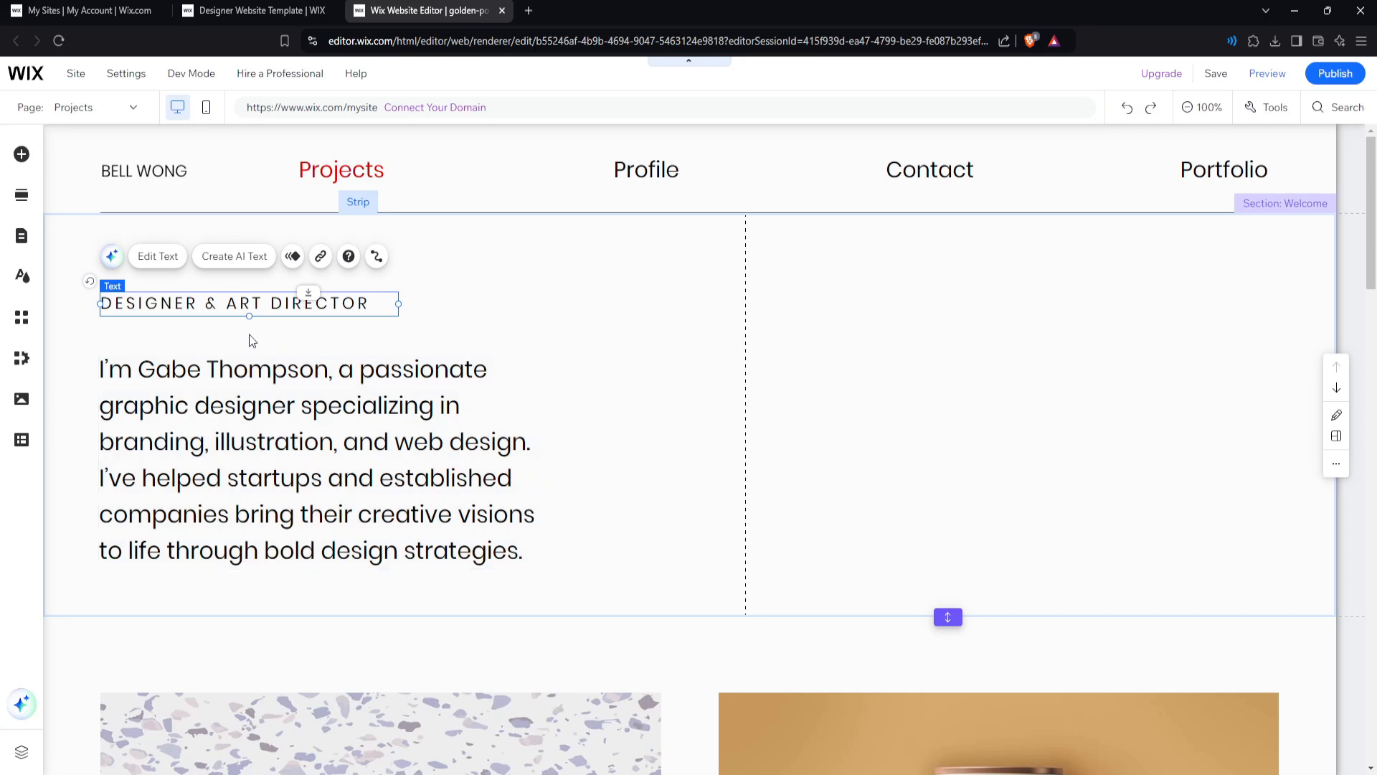
{"action": "double_click", "coordinate": [120, 303]}
{"action": "double_click", "coordinate": [115, 303]}
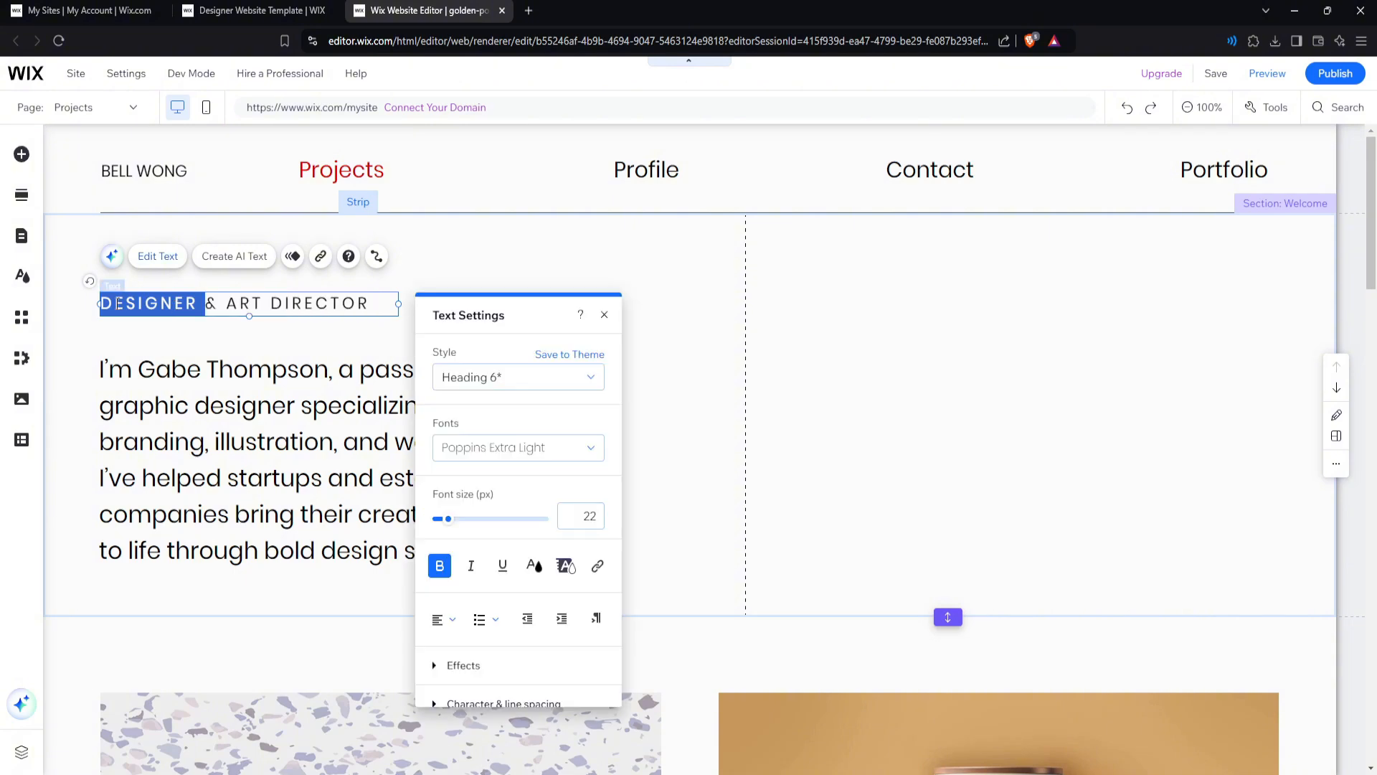
{"action": "left_click", "coordinate": [110, 303]}
{"action": "type", "text": "gro"}
{"action": "key", "text": "BackSpace"}
{"action": "key", "text": "BackSpace"}
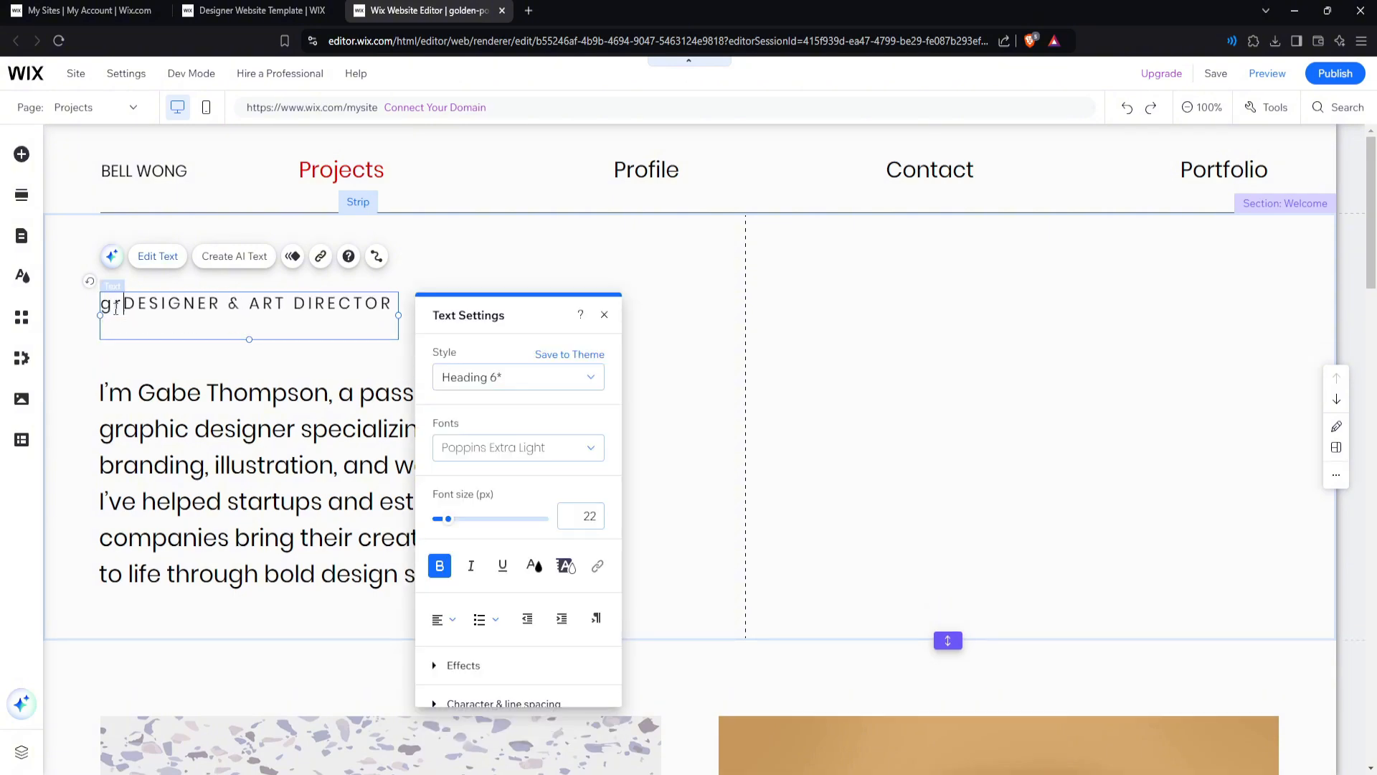
{"action": "type", "text": "rapihc"}
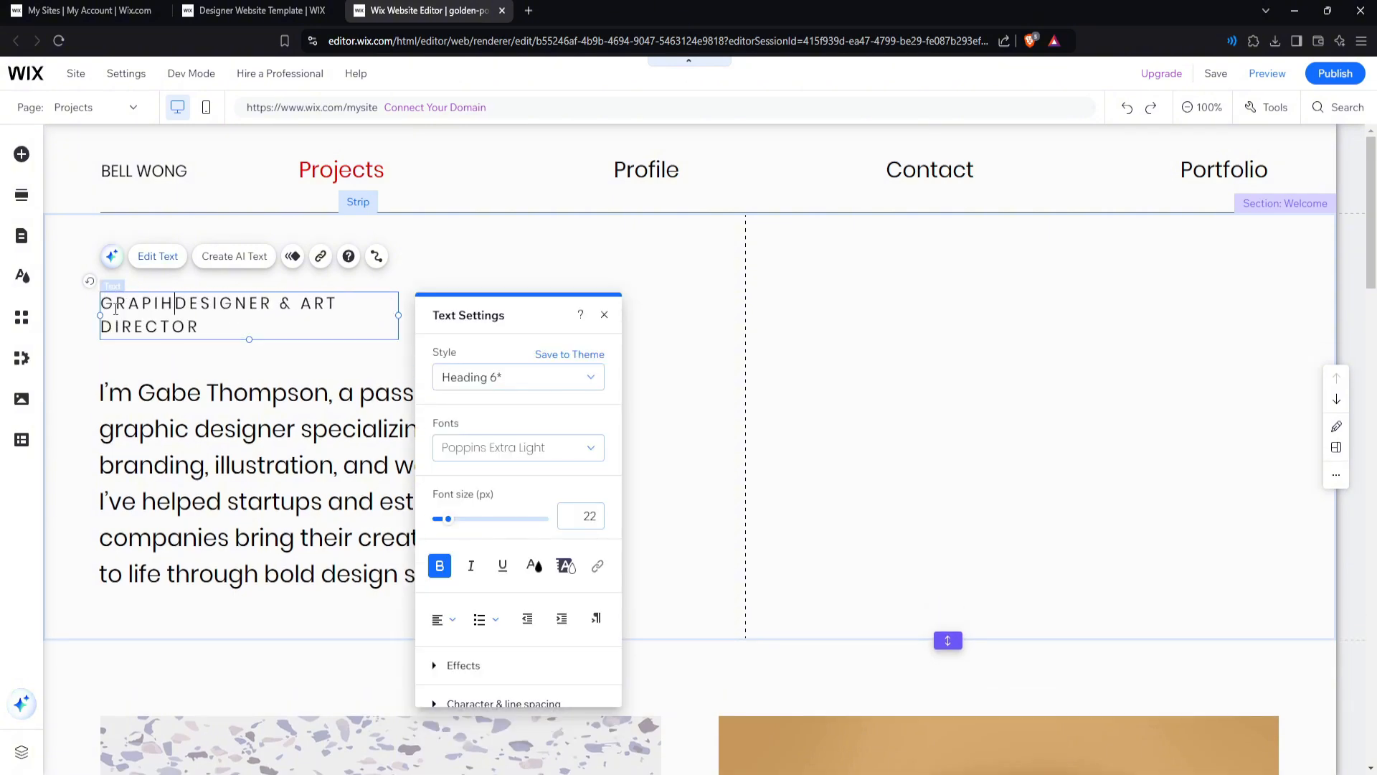
{"action": "key", "text": "BackSpace"}
{"action": "key", "text": "BackSpace"}
{"action": "key", "text": "BackSpace"}
{"action": "key", "text": "BackSpace"}
{"action": "type", "text": "hic"}
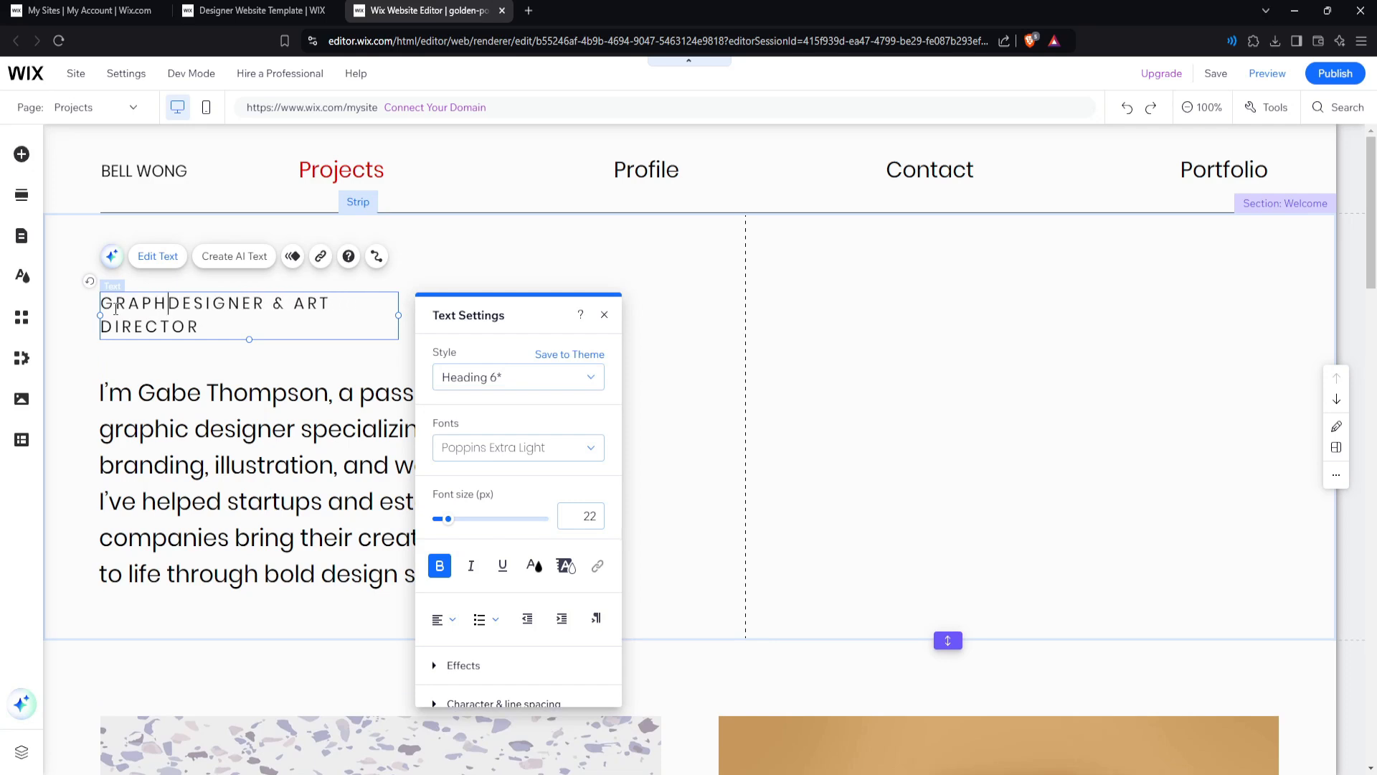
{"action": "left_click_drag", "start_coordinate": [261, 325], "coordinate": [300, 304]}
{"action": "key", "text": "BackSpace"}
{"action": "left_click", "coordinate": [323, 347]}
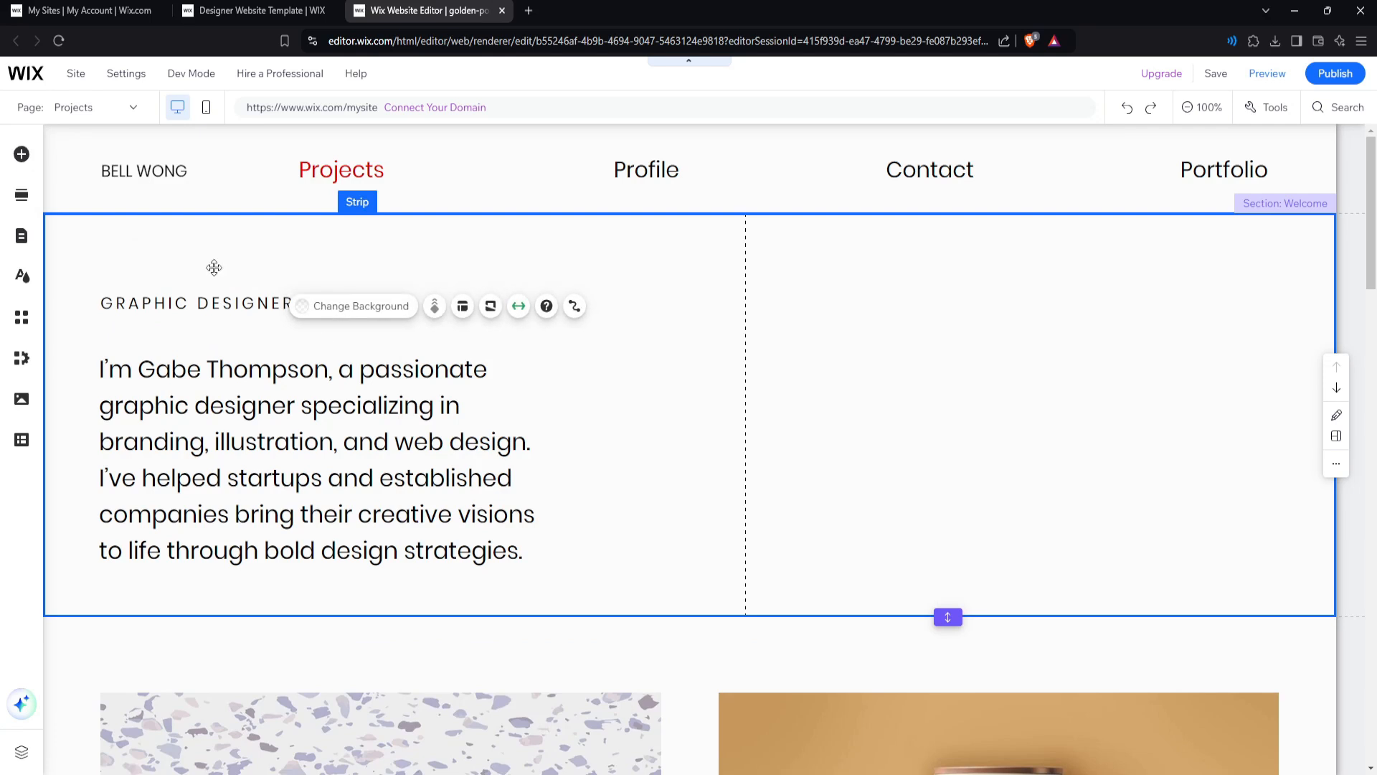
Replace the header's placeholder name with the designer's name and widen its box to one line.
{"action": "left_click", "coordinate": [146, 170]}
{"action": "double_click", "coordinate": [151, 172]}
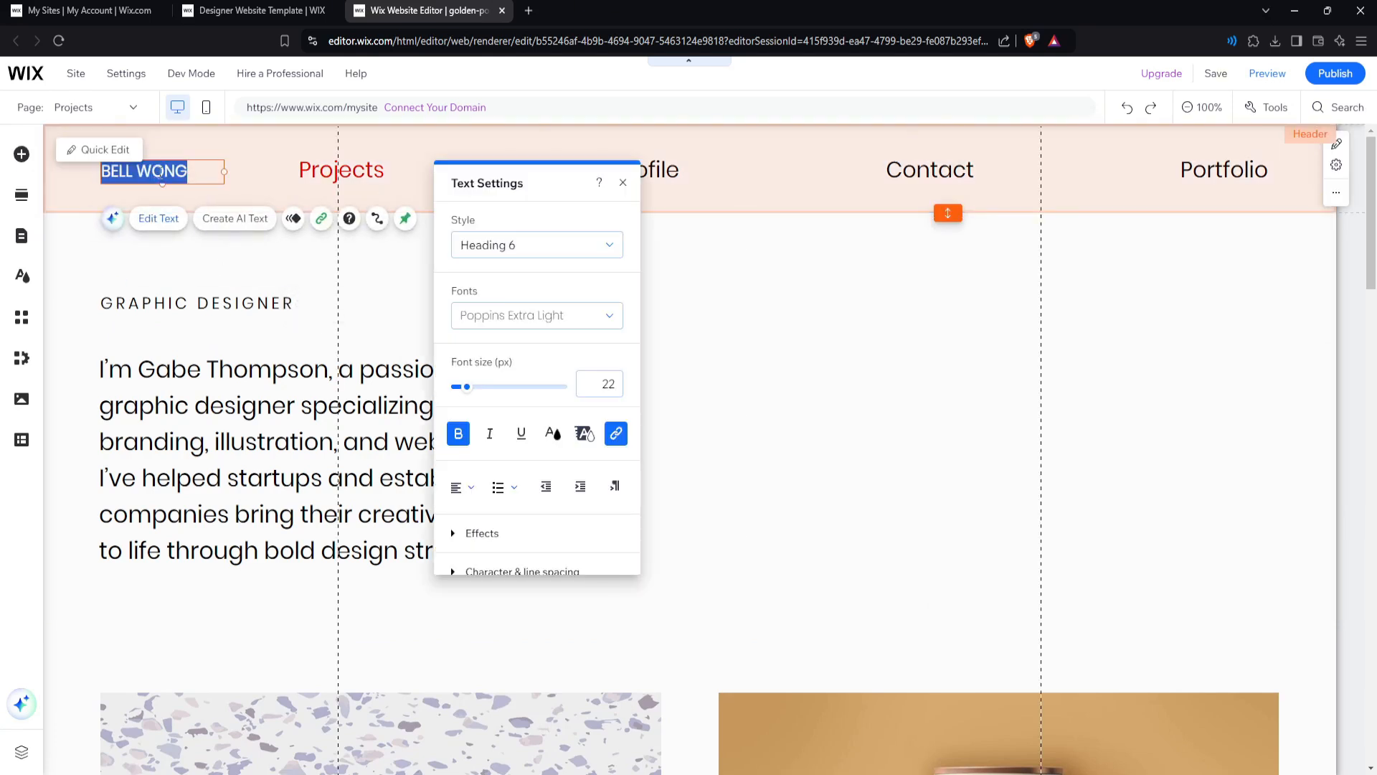
{"action": "double_click", "coordinate": [181, 174]}
{"action": "key", "text": "ctrl+a"}
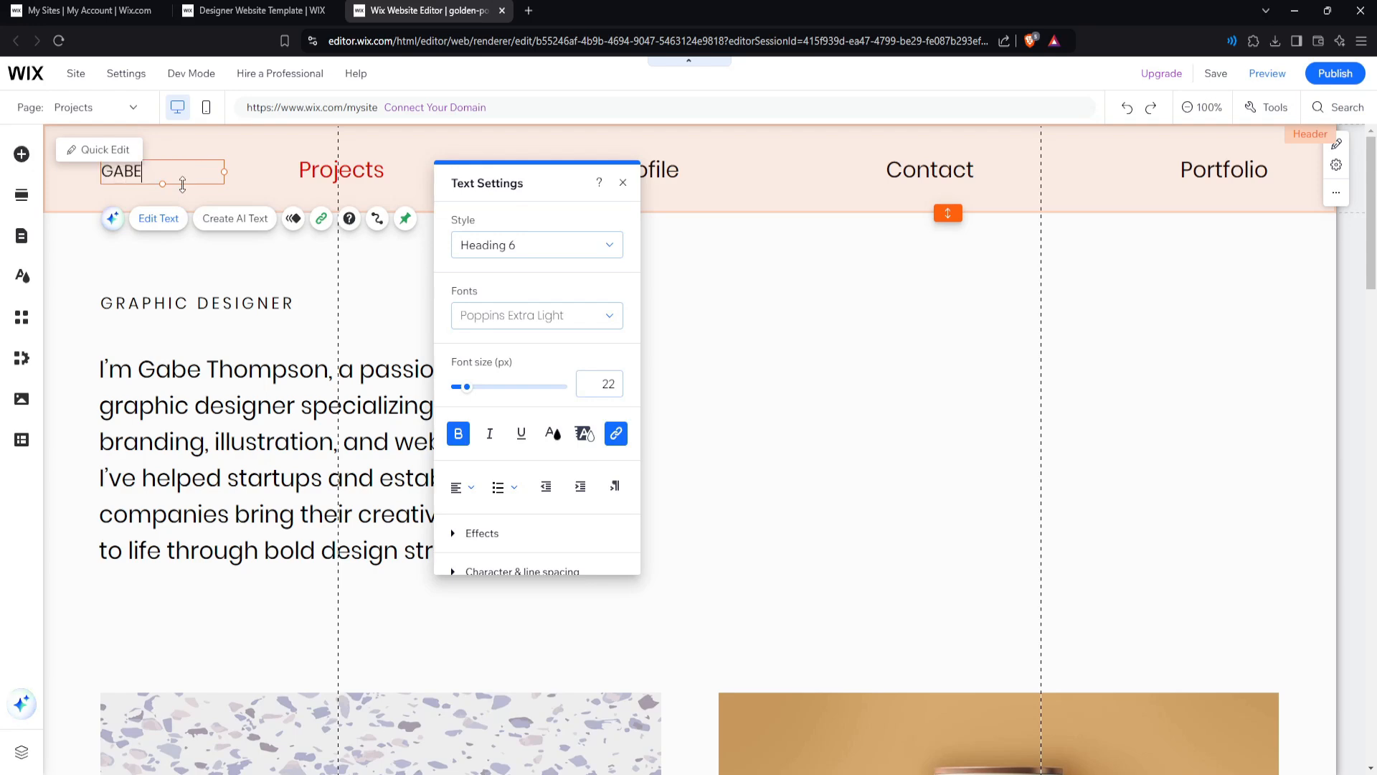
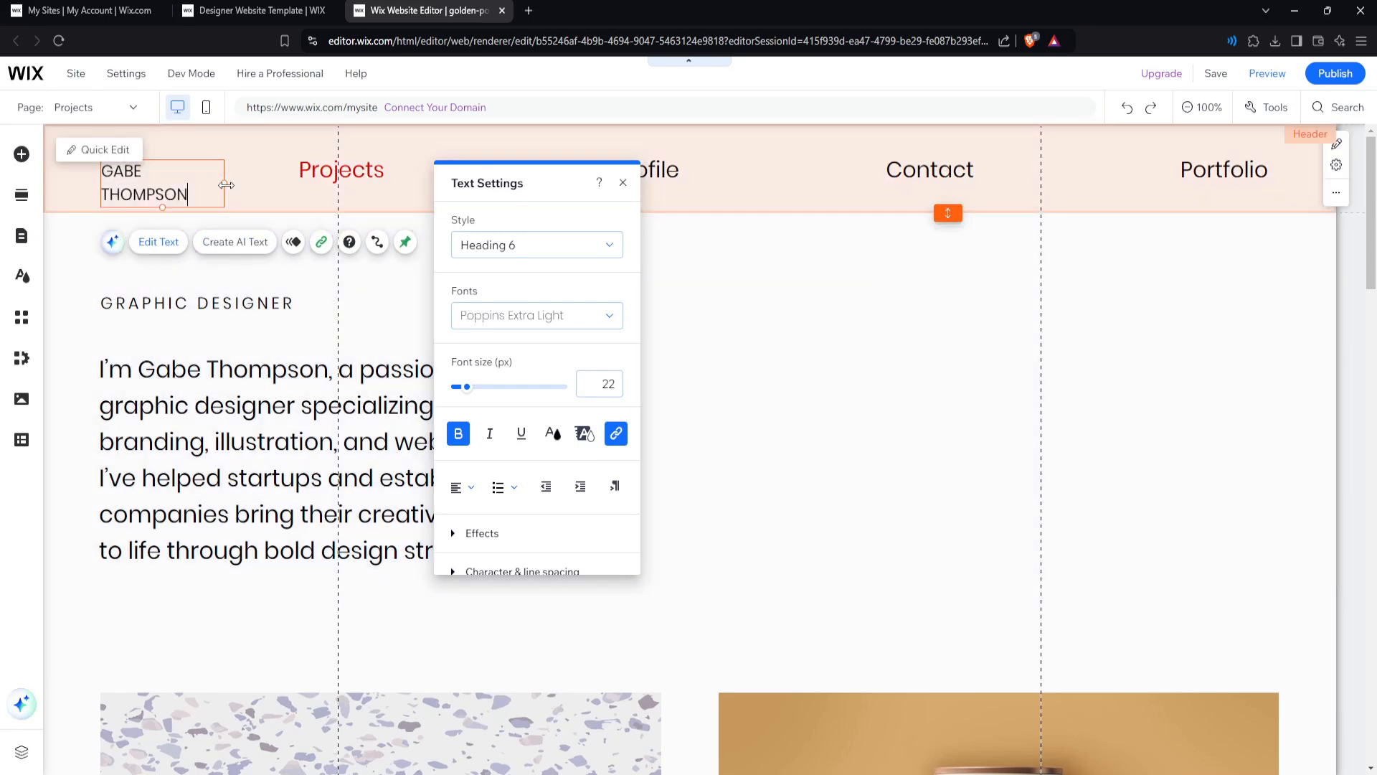
{"action": "left_click_drag", "start_coordinate": [226, 185], "coordinate": [247, 184]}
Open the gallery's My Projects collection in the CMS to view its six items.
{"action": "left_click", "coordinate": [231, 269]}
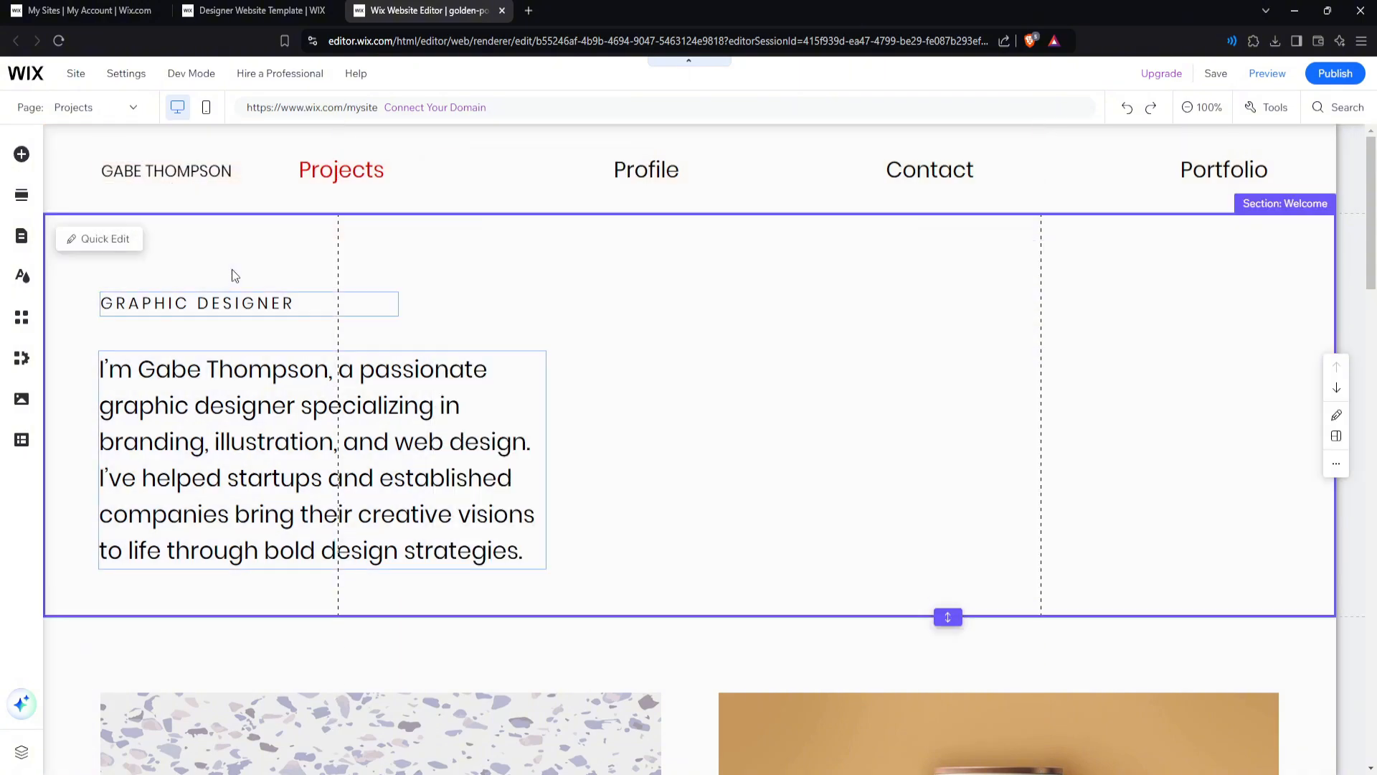
{"action": "scroll", "coordinate": [367, 342], "scroll_direction": "down", "scroll_amount": 3}
{"action": "scroll", "coordinate": [396, 353], "scroll_direction": "up", "scroll_amount": 3}
{"action": "scroll", "coordinate": [396, 354], "scroll_direction": "down", "scroll_amount": 10}
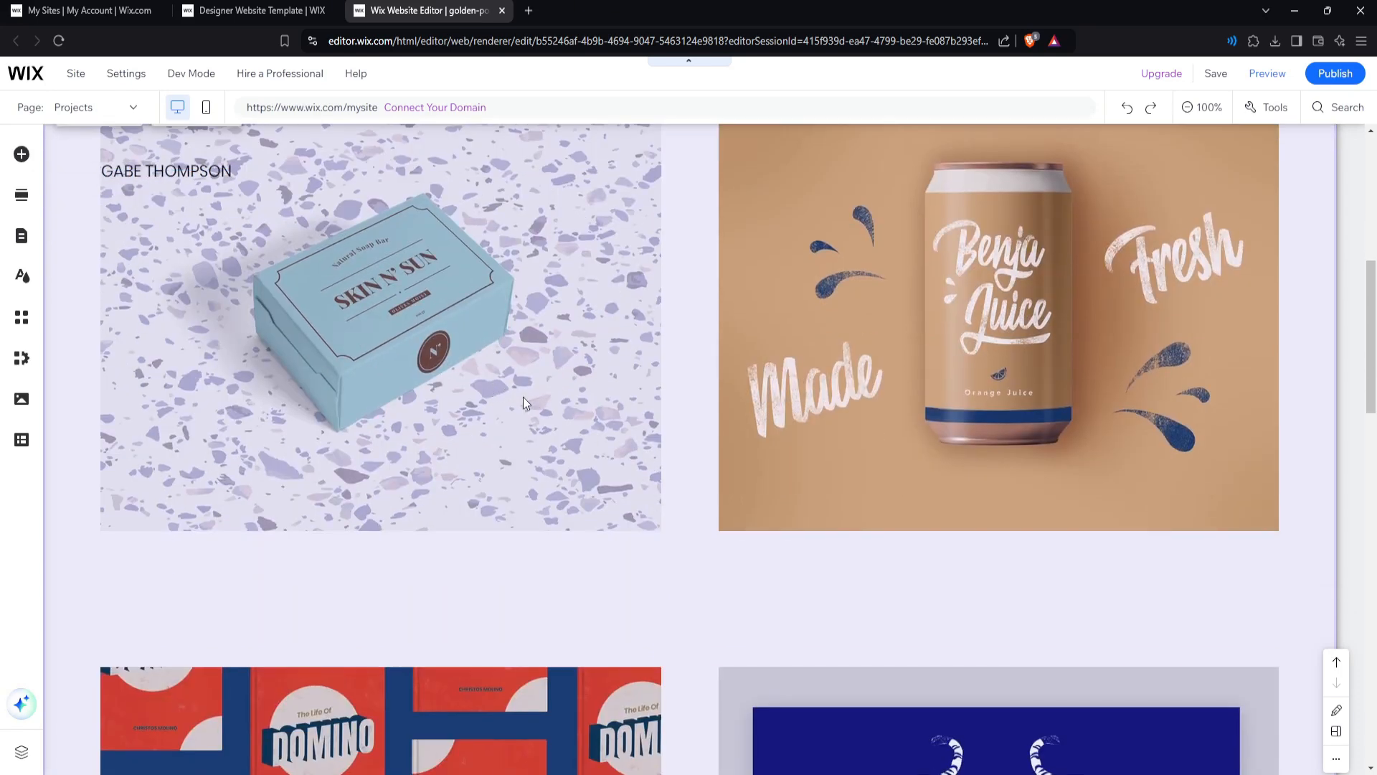
{"action": "scroll", "coordinate": [523, 399], "scroll_direction": "up", "scroll_amount": 1}
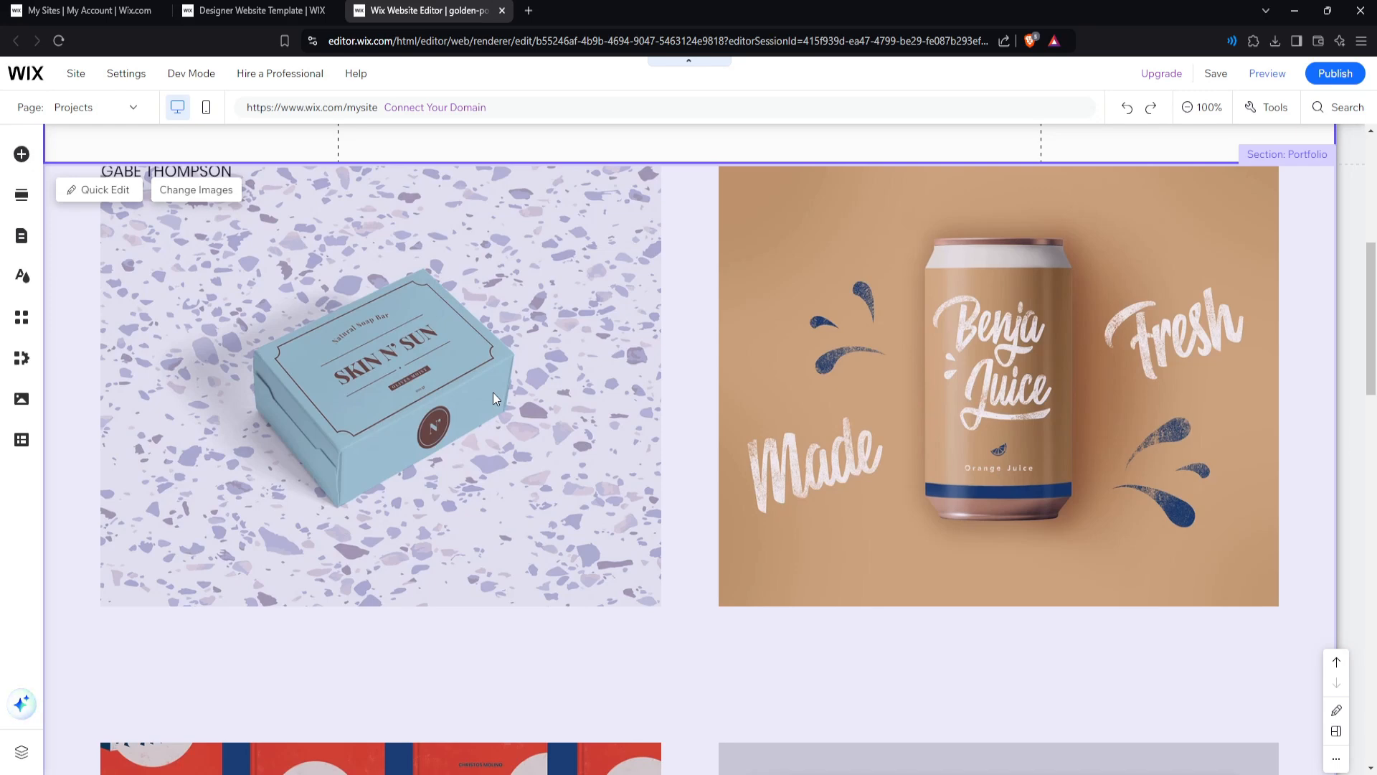
{"action": "left_click", "coordinate": [217, 191]}
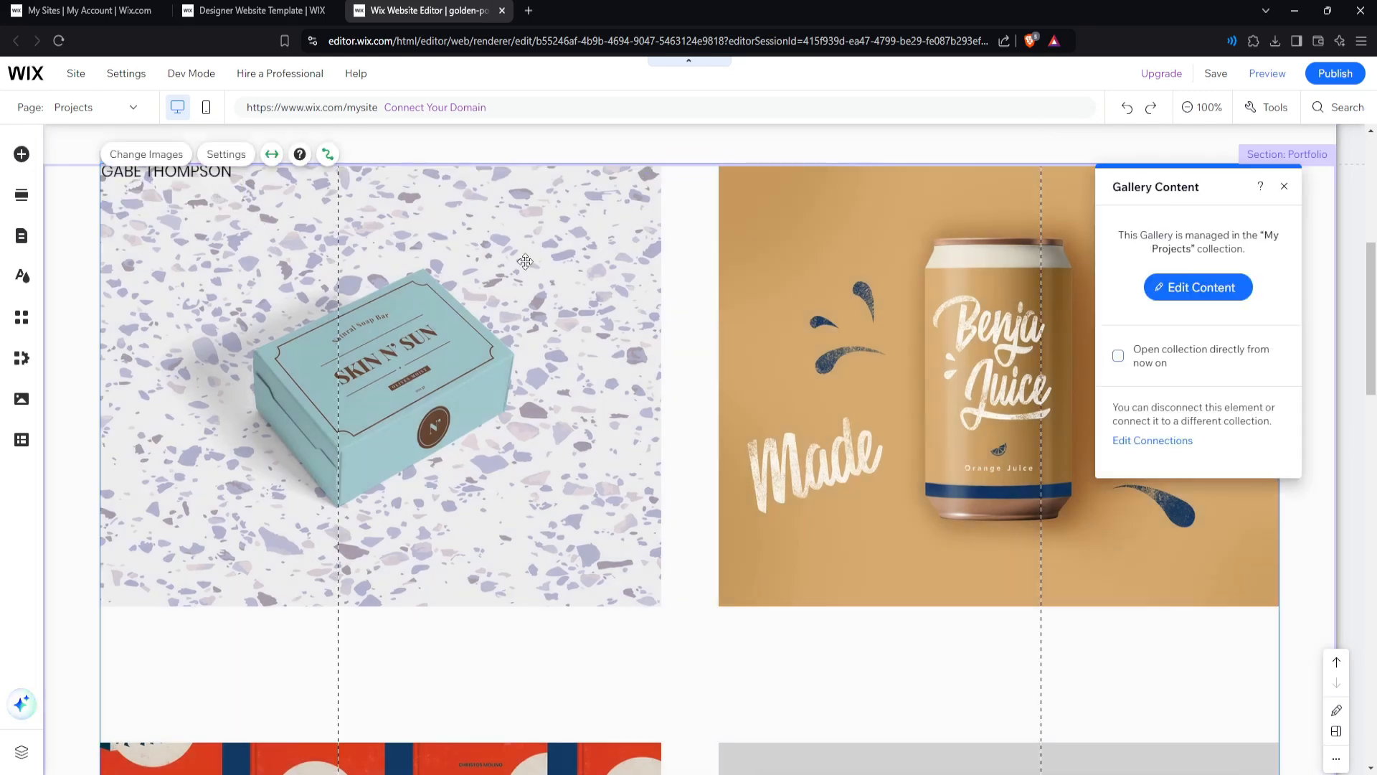
{"action": "left_click", "coordinate": [1193, 293]}
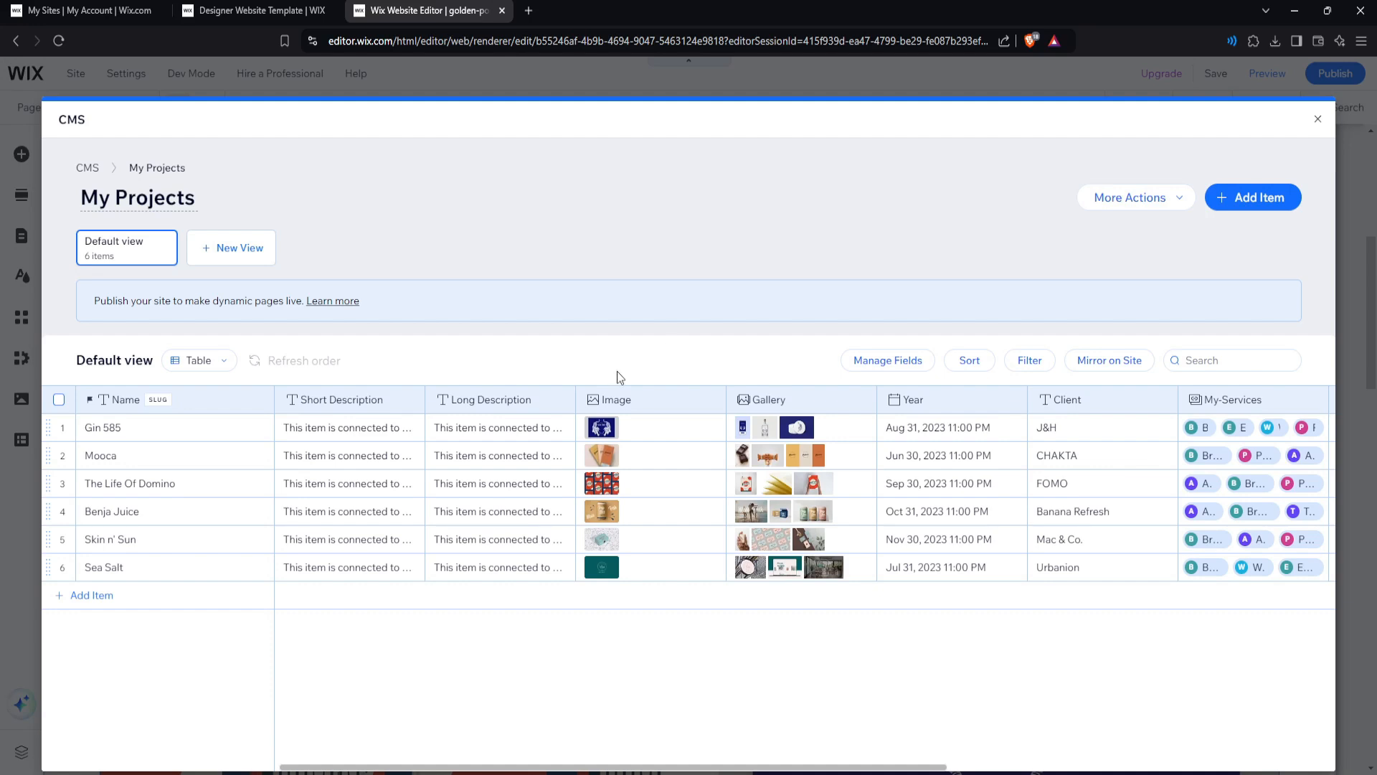
Start replacing the Gin 585 cover image and search the media for 'graphic design'.
{"action": "left_click", "coordinate": [621, 434]}
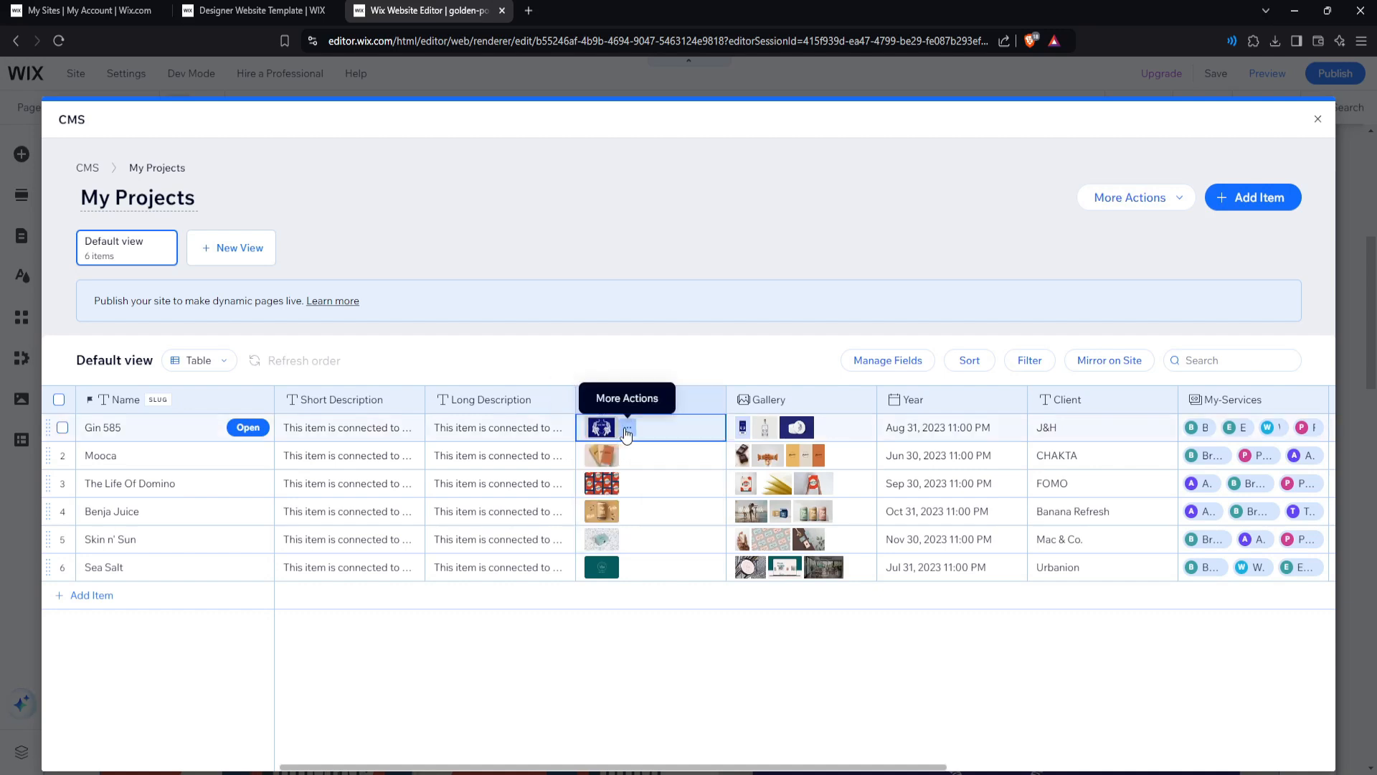
{"action": "left_click", "coordinate": [627, 429]}
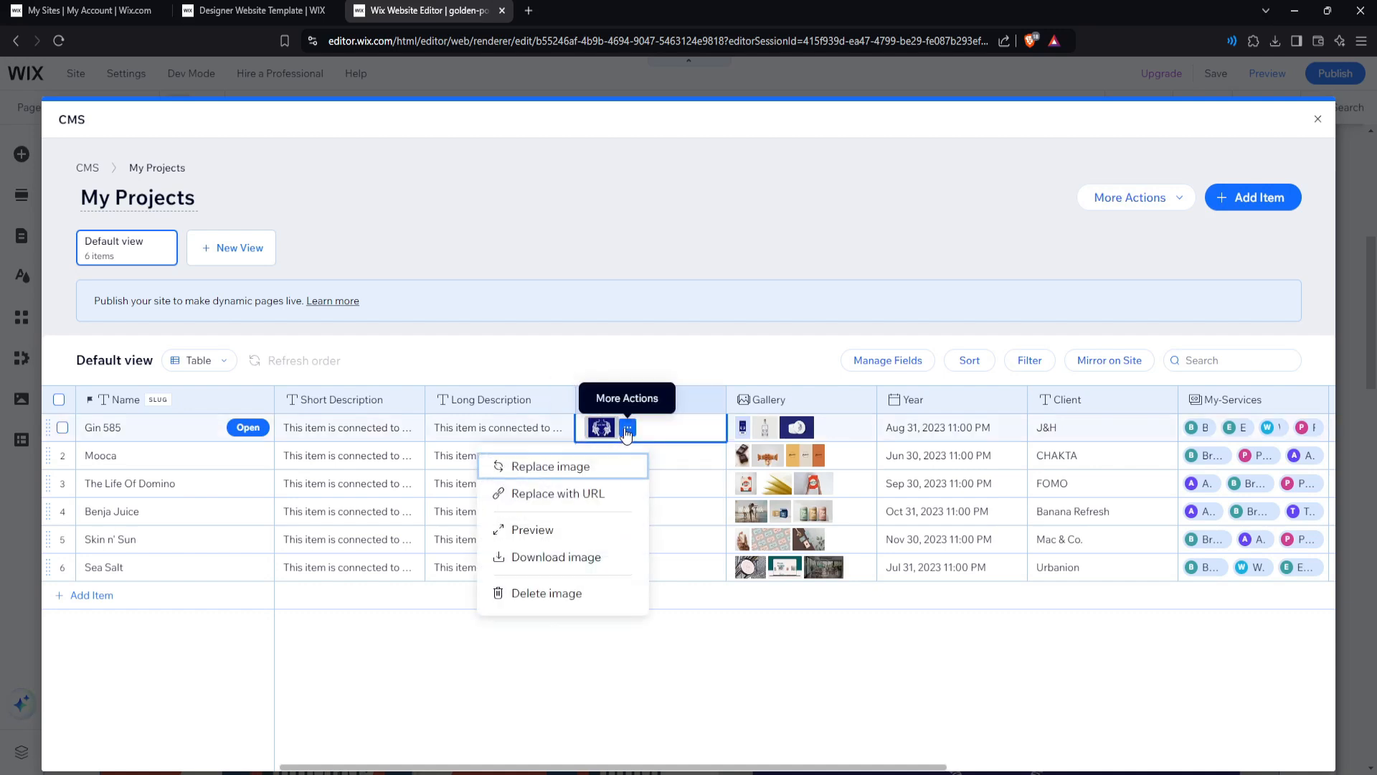
{"action": "left_click", "coordinate": [580, 467]}
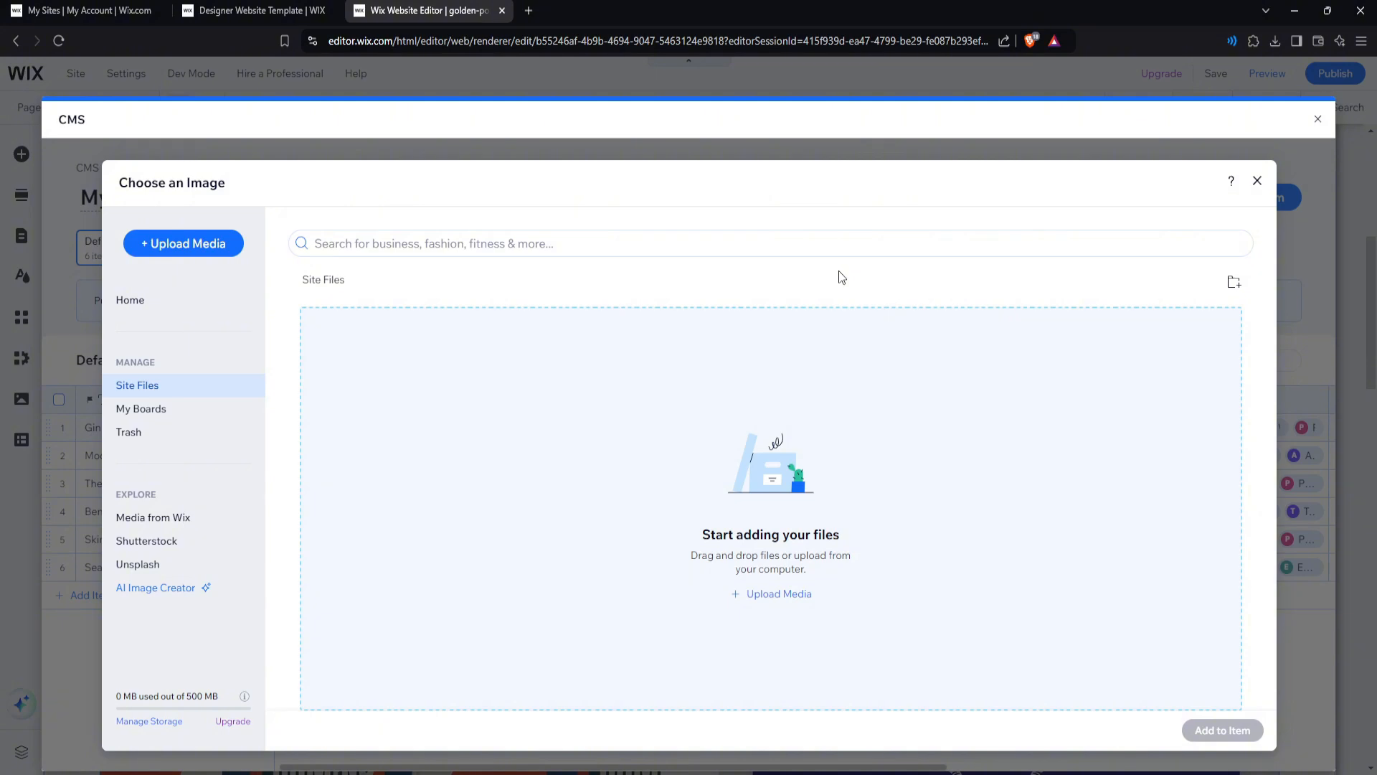
{"action": "left_click", "coordinate": [604, 243]}
{"action": "type", "text": "grap"}
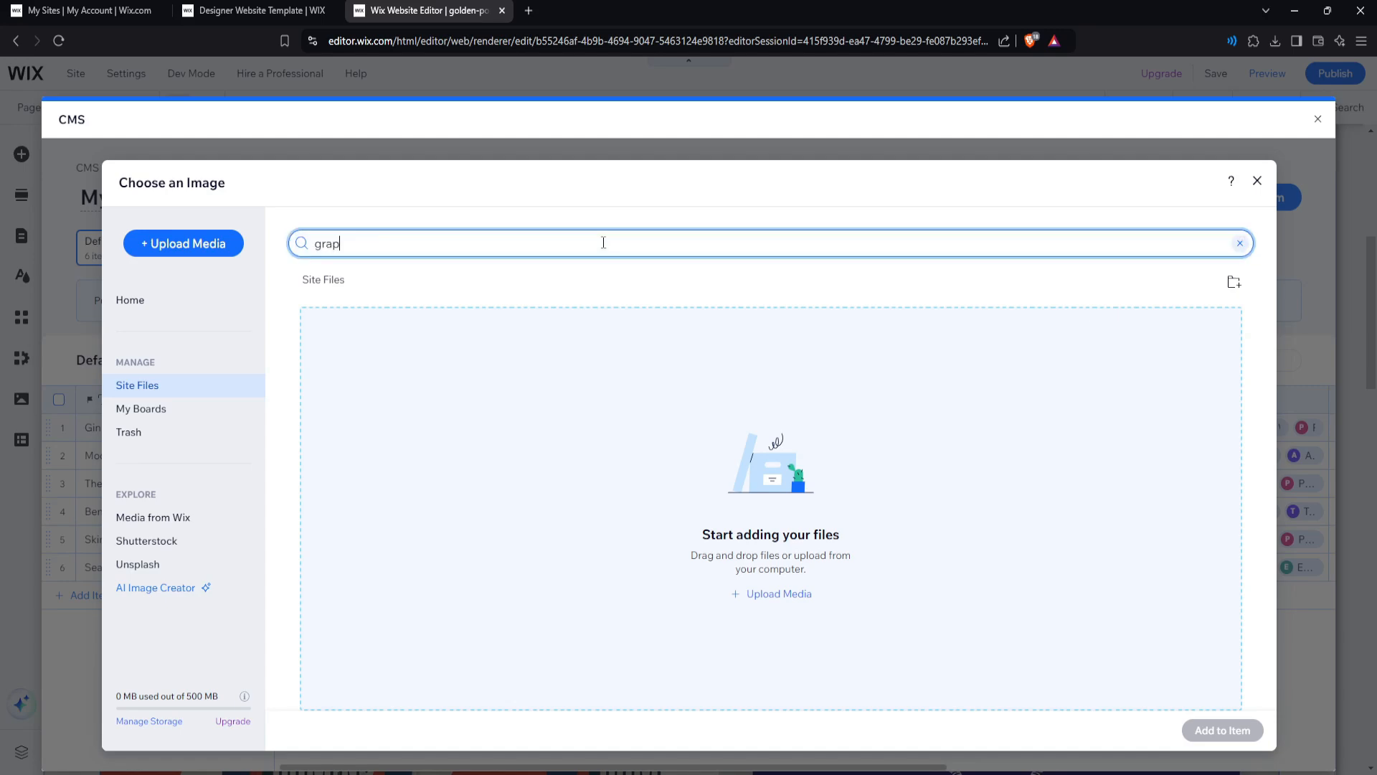
{"action": "type", "text": "hic design"}
{"action": "key", "text": "Return"}
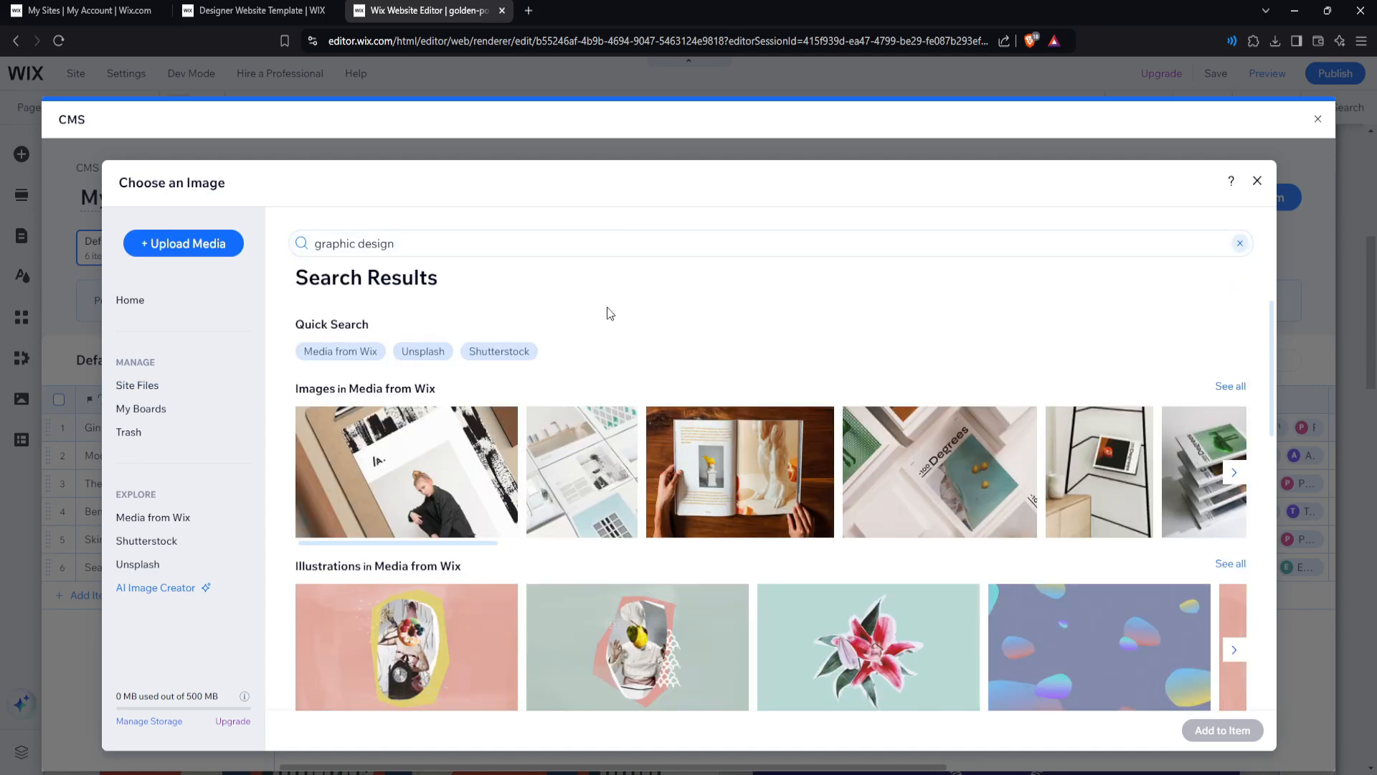
Pick the black Do Not Disturb photo and add it to the Gin 585 item.
{"action": "scroll", "coordinate": [603, 344], "scroll_direction": "down", "scroll_amount": 1}
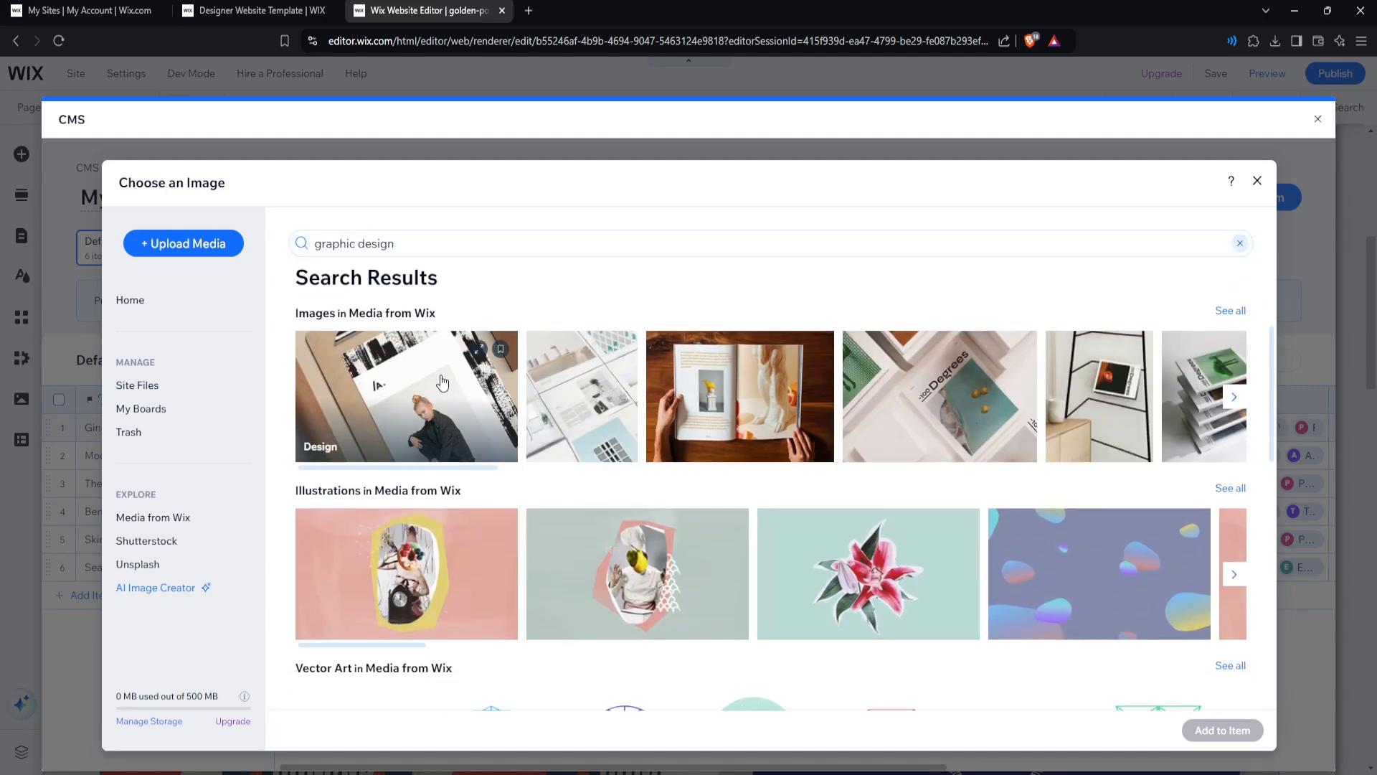
{"action": "scroll", "coordinate": [674, 396], "scroll_direction": "down", "scroll_amount": 1}
{"action": "scroll", "coordinate": [706, 394], "scroll_direction": "up", "scroll_amount": 1}
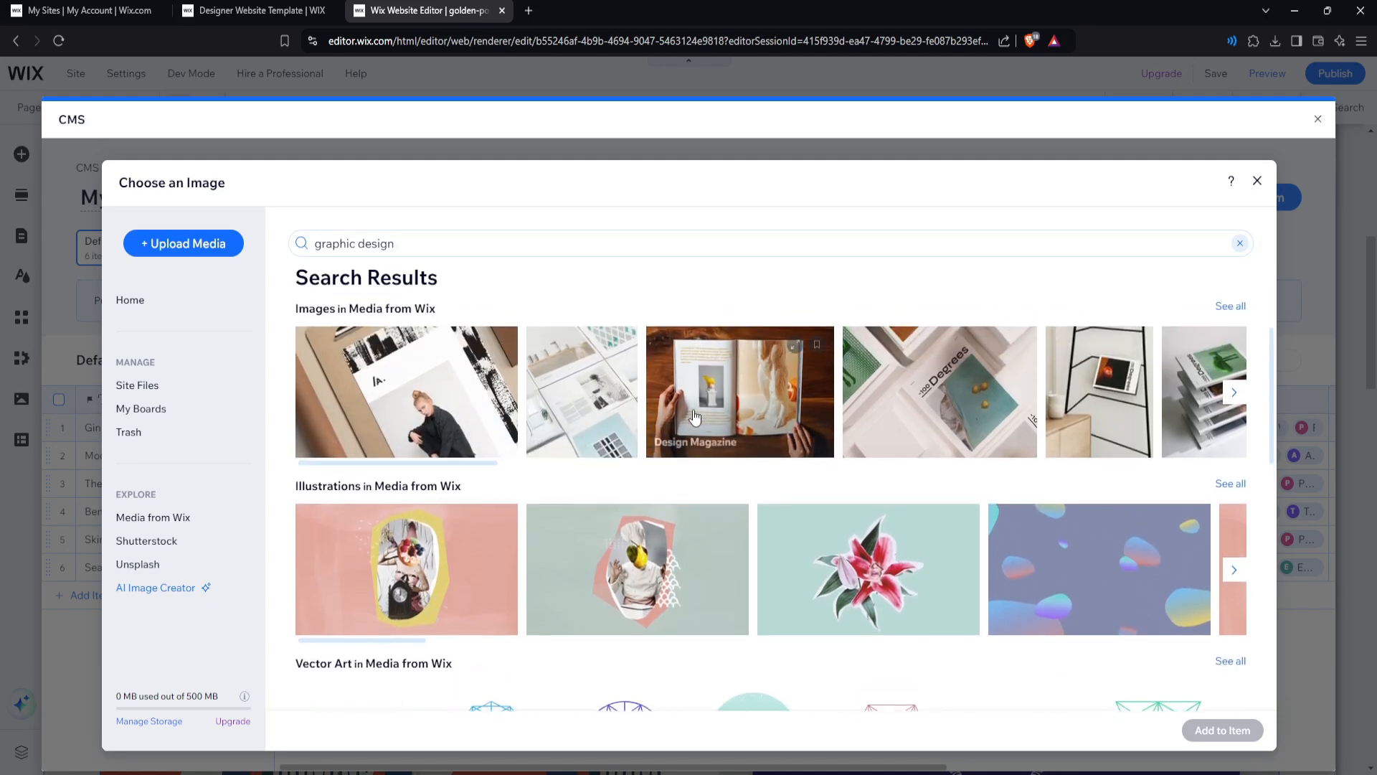
{"action": "scroll", "coordinate": [712, 416], "scroll_direction": "down", "scroll_amount": 4}
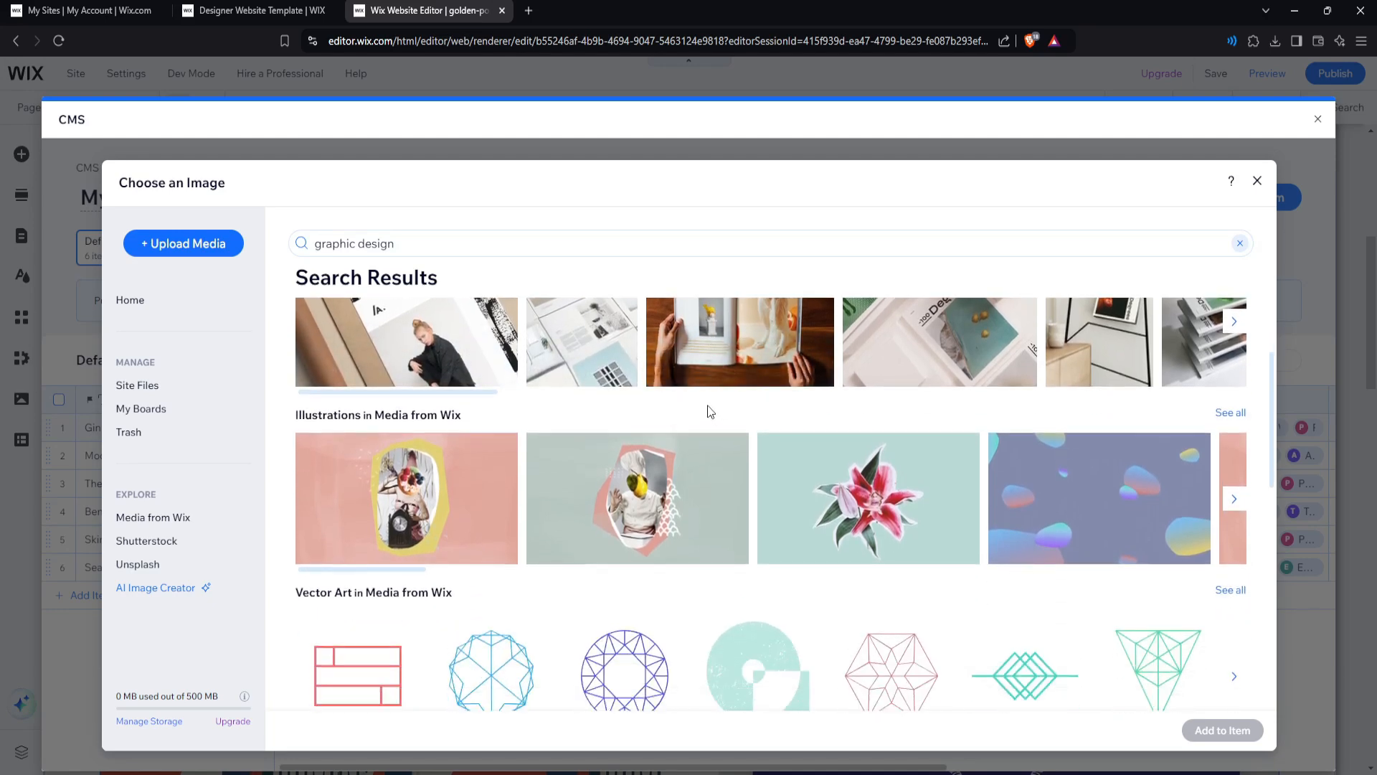
{"action": "scroll", "coordinate": [431, 458], "scroll_direction": "up", "scroll_amount": 2}
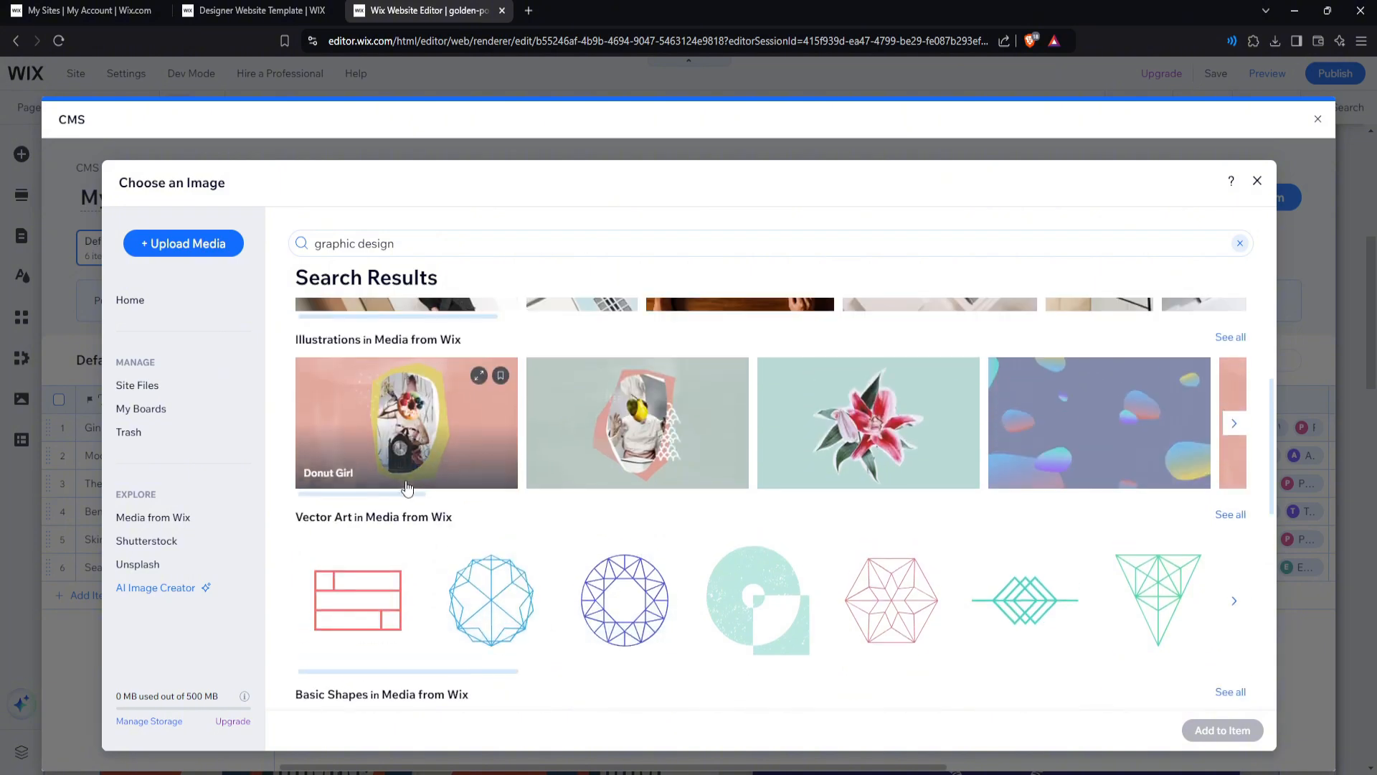
{"action": "scroll", "coordinate": [608, 449], "scroll_direction": "down", "scroll_amount": 7}
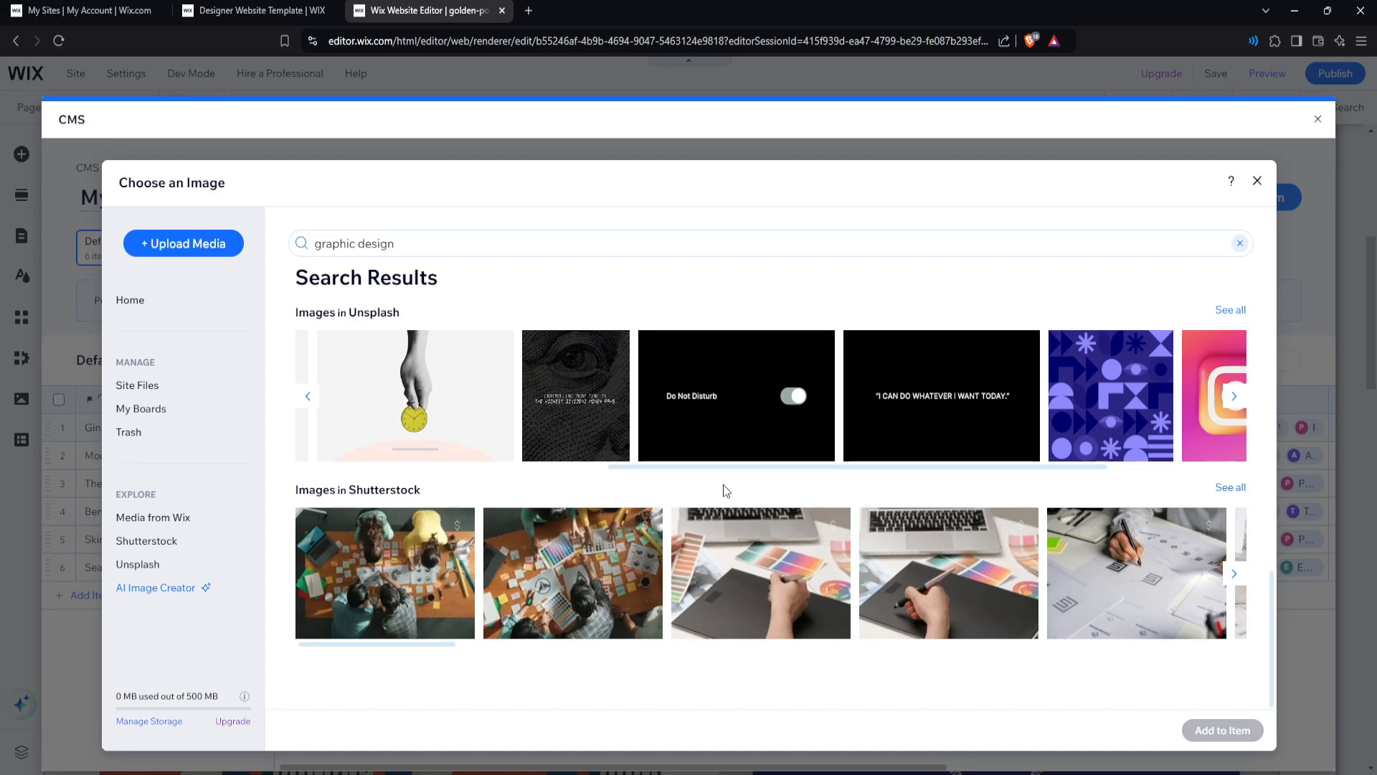
{"action": "left_click", "coordinate": [730, 410]}
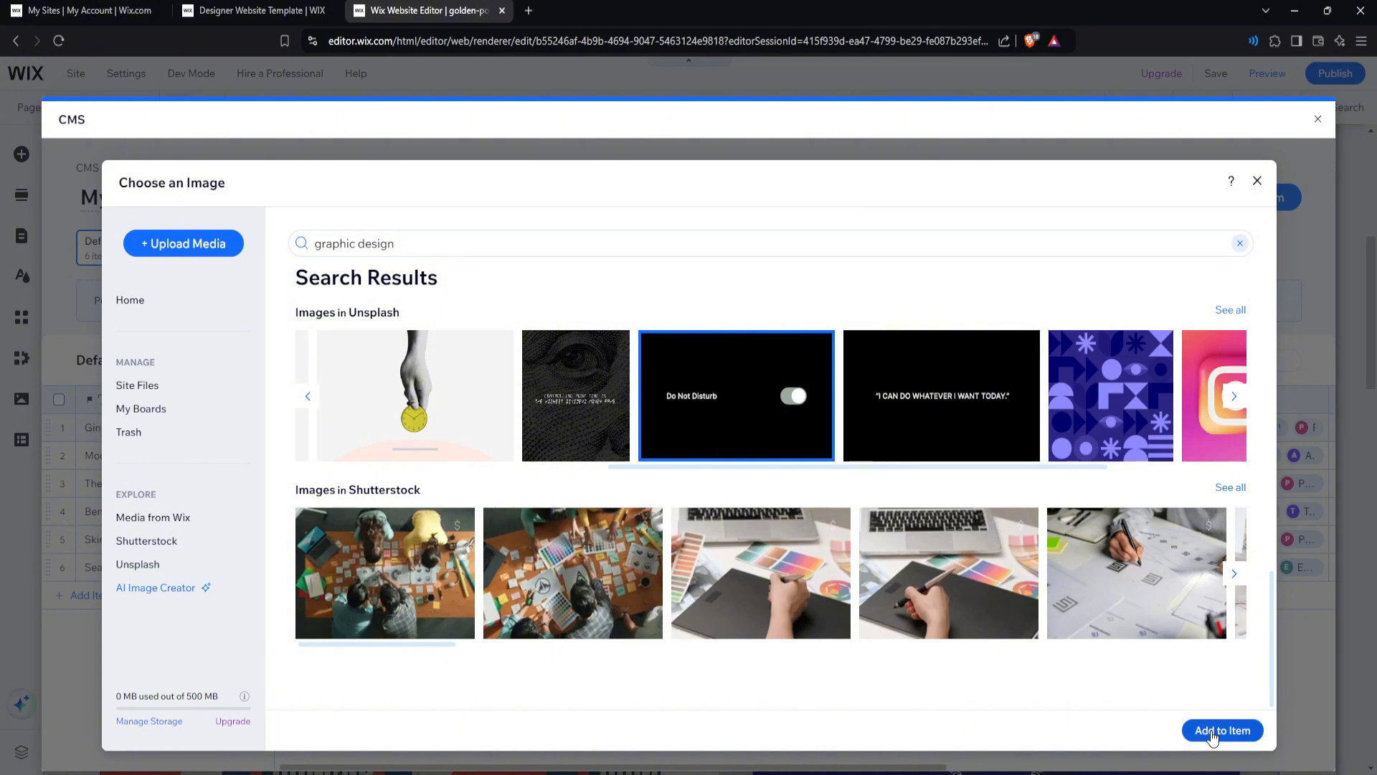
{"action": "left_click", "coordinate": [1212, 732]}
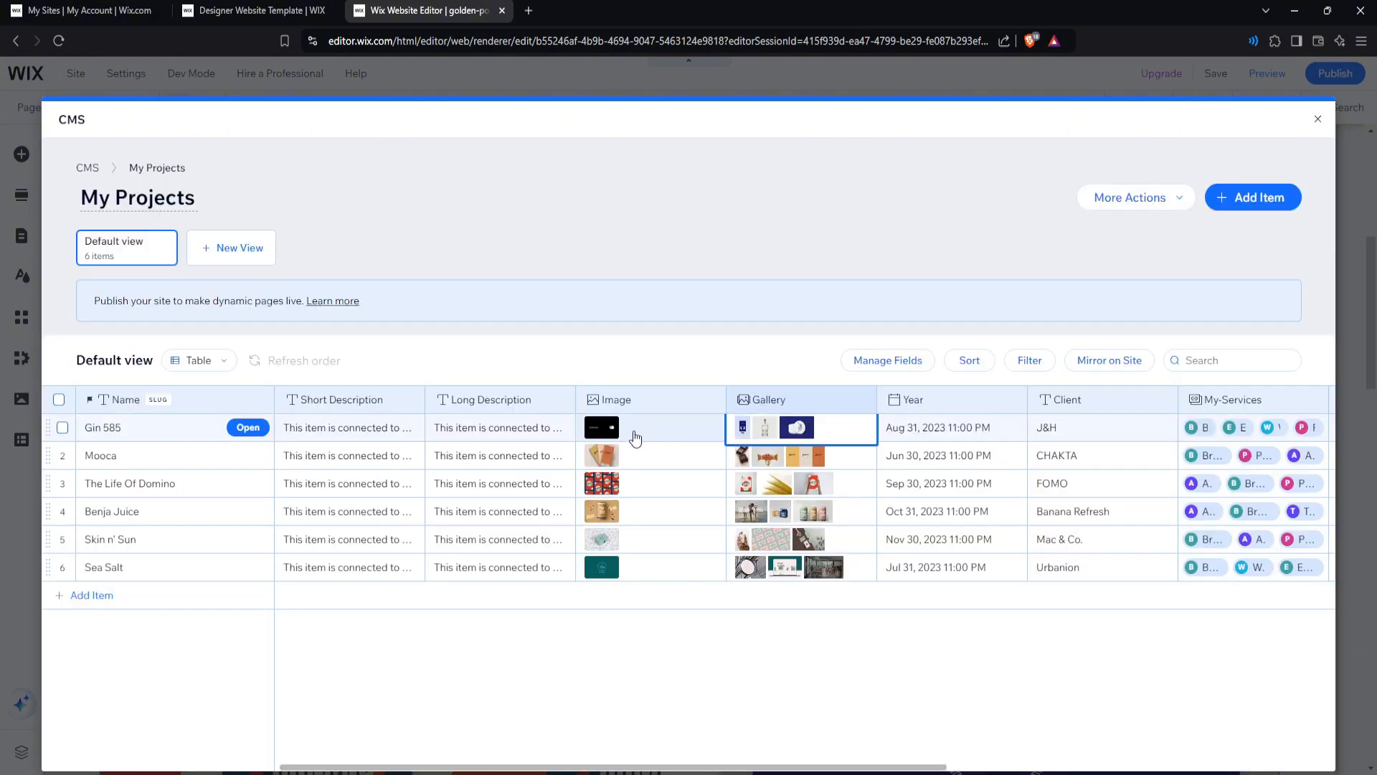
Add a bearded man photo, found by searching 'male 40 year old', to the Gin 585 gallery.
{"action": "left_click", "coordinate": [718, 439]}
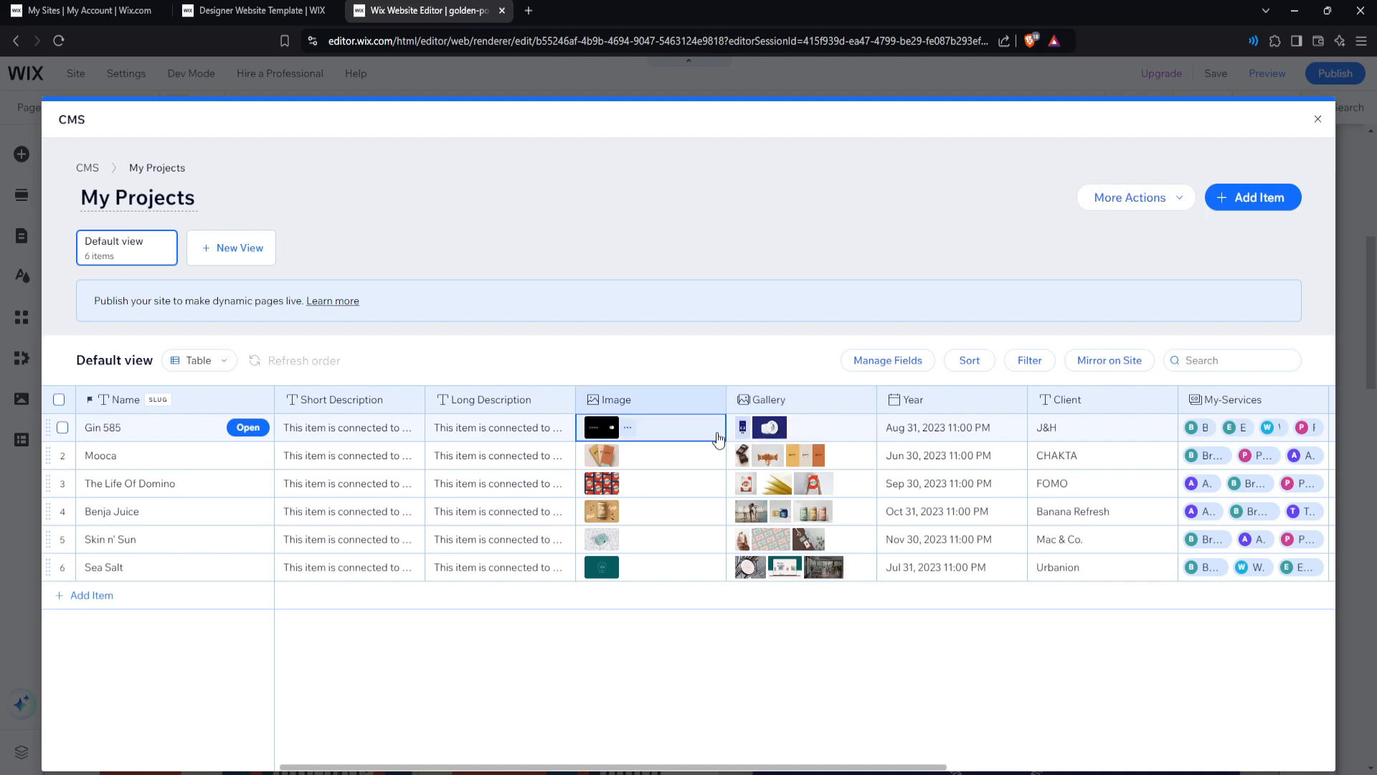
{"action": "left_click", "coordinate": [761, 436]}
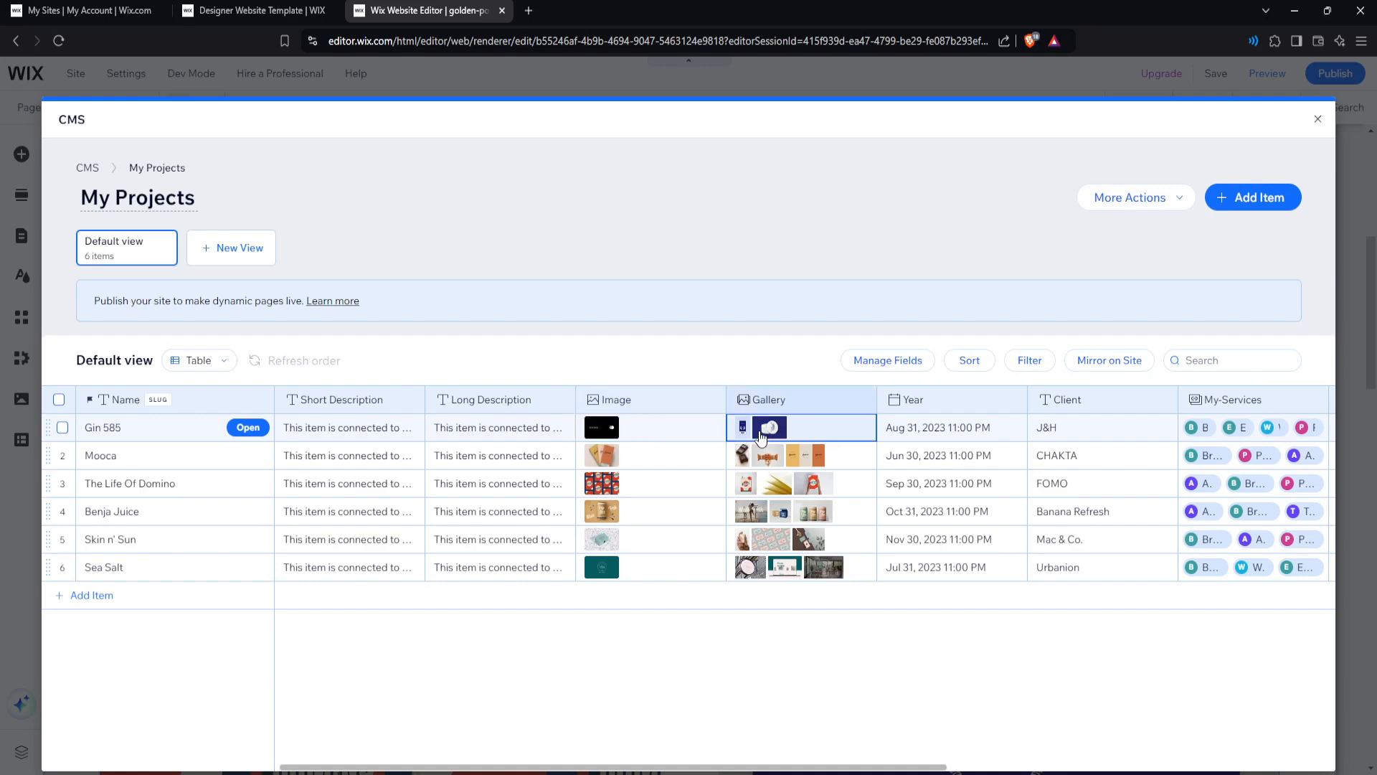
{"action": "left_click", "coordinate": [762, 437]}
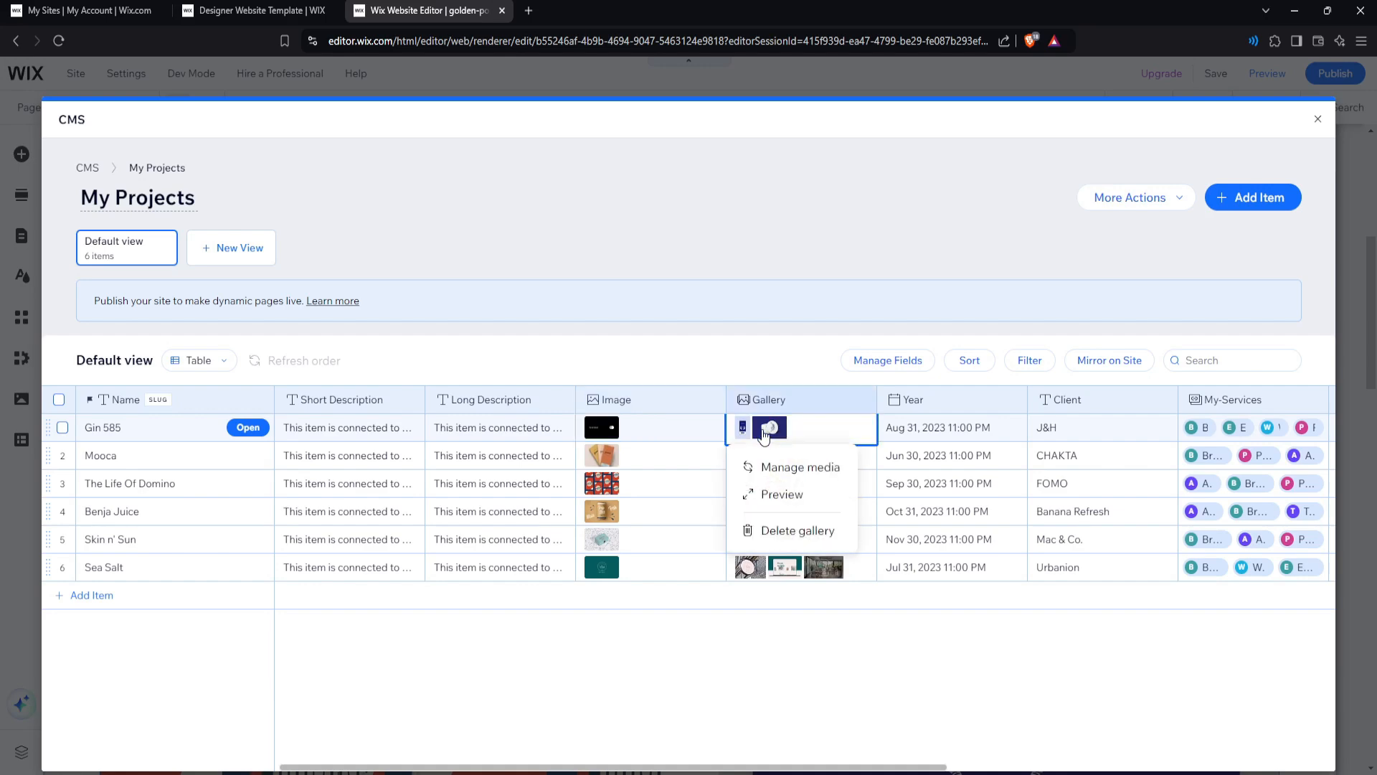
{"action": "left_click", "coordinate": [767, 468]}
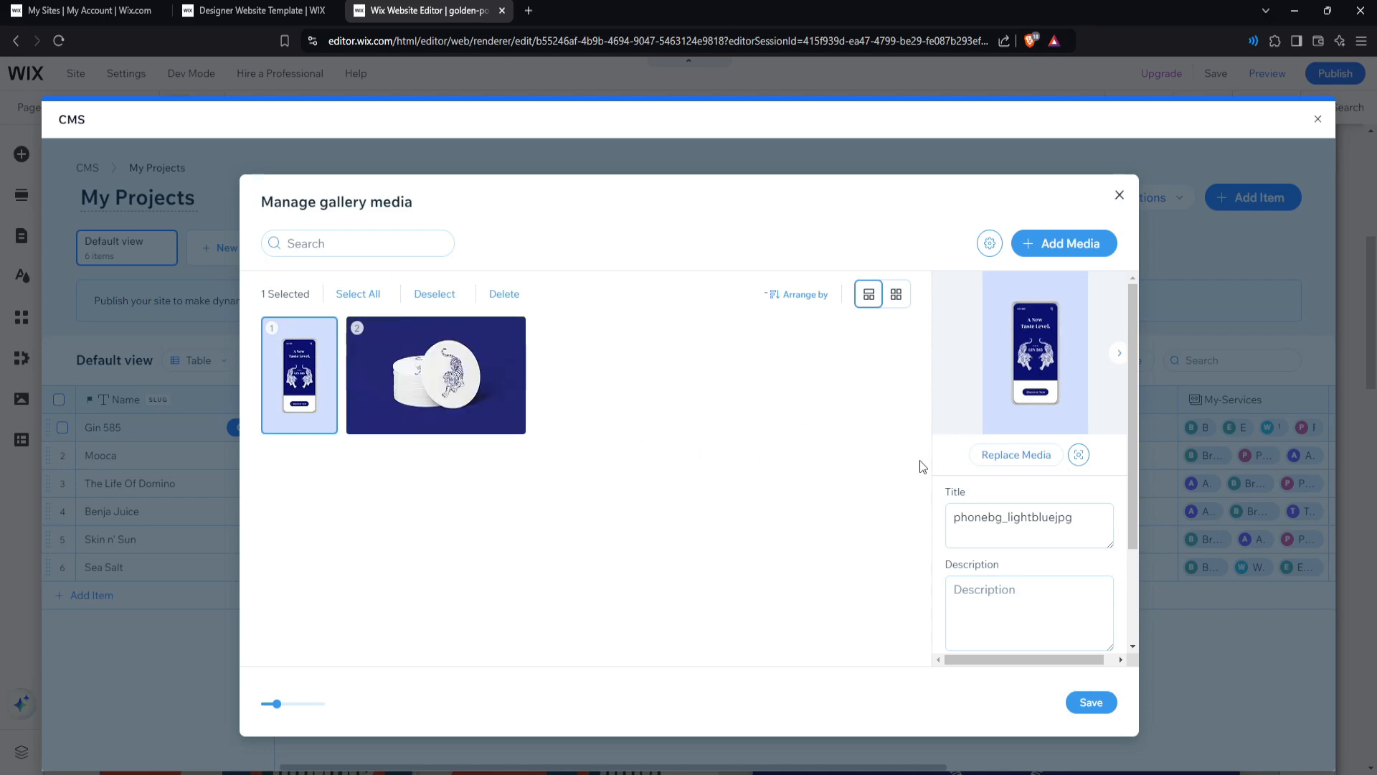
{"action": "left_click", "coordinate": [1024, 250]}
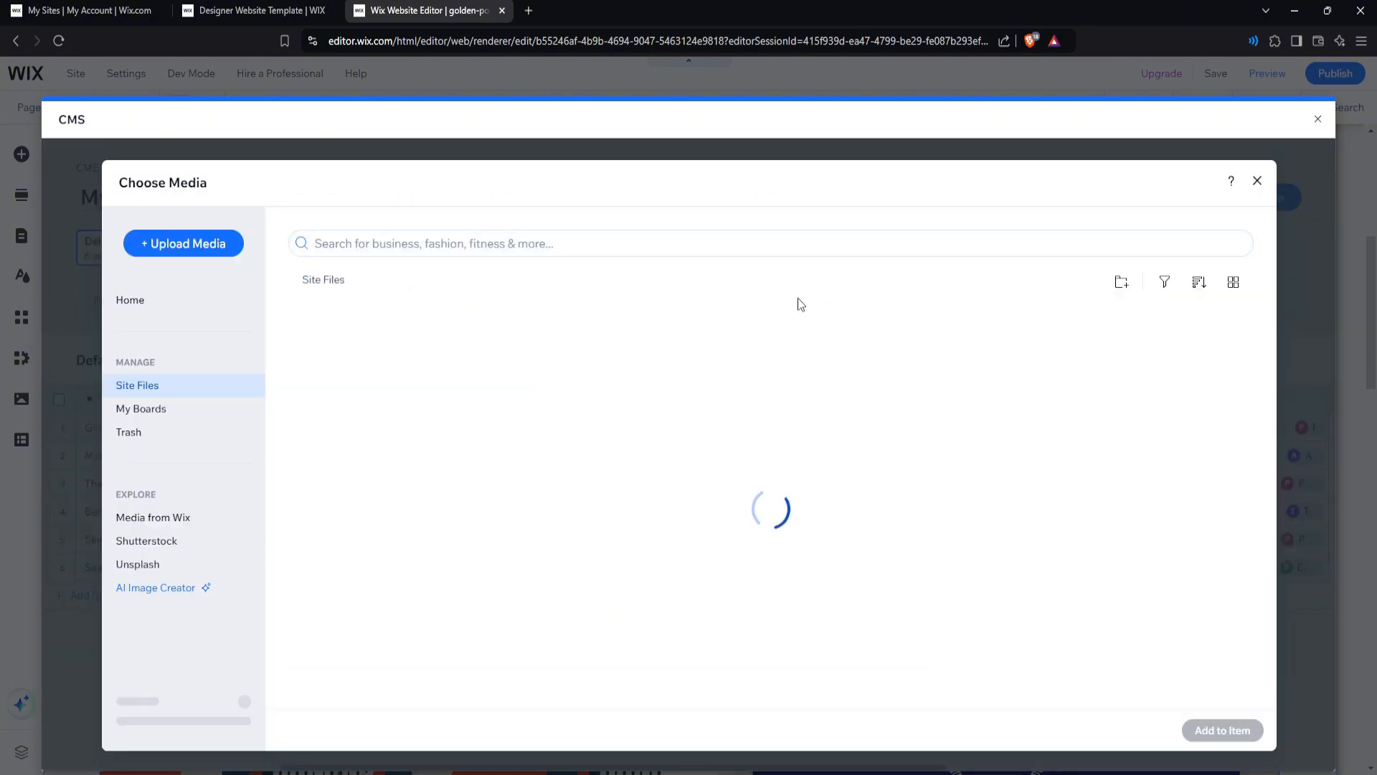
{"action": "left_click", "coordinate": [600, 248]}
{"action": "type", "text": "mal"}
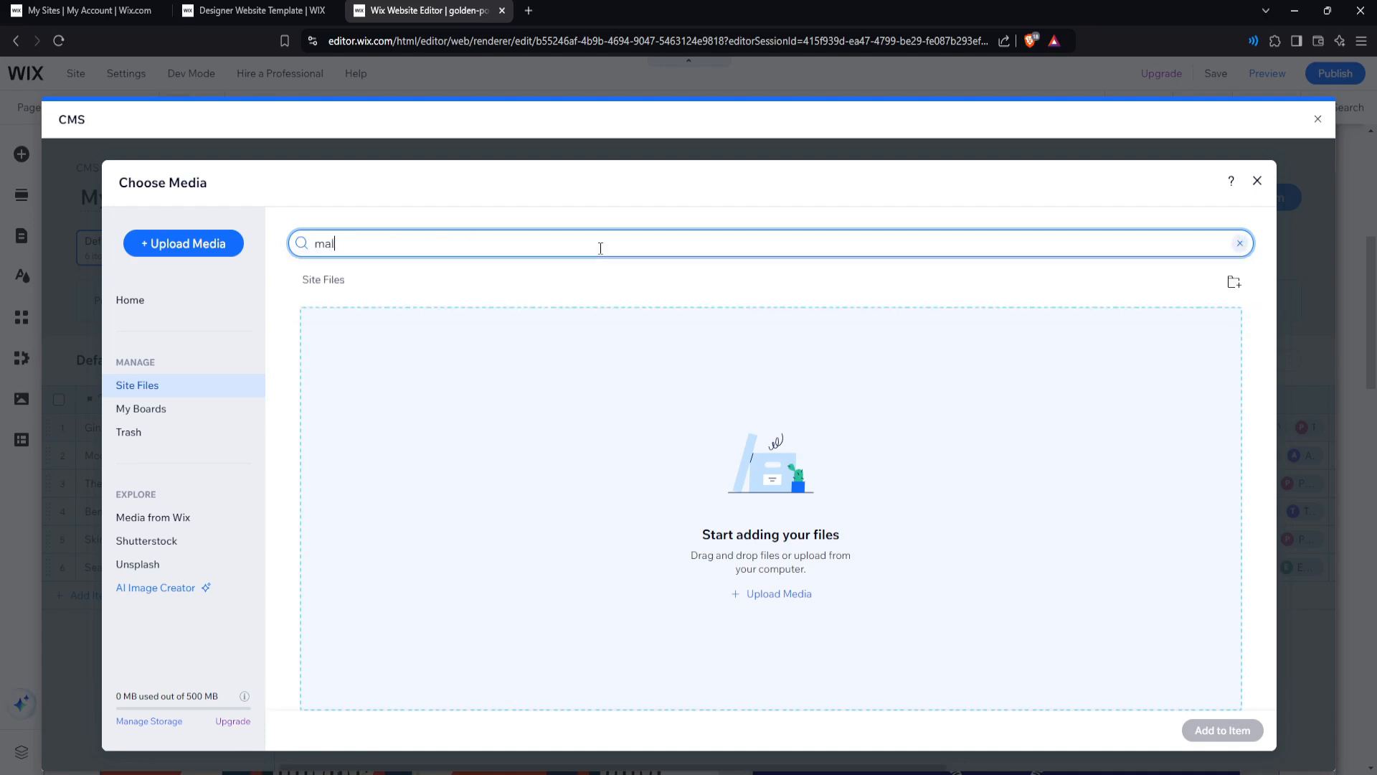
{"action": "type", "text": "e 40 year old"}
{"action": "key", "text": "Return"}
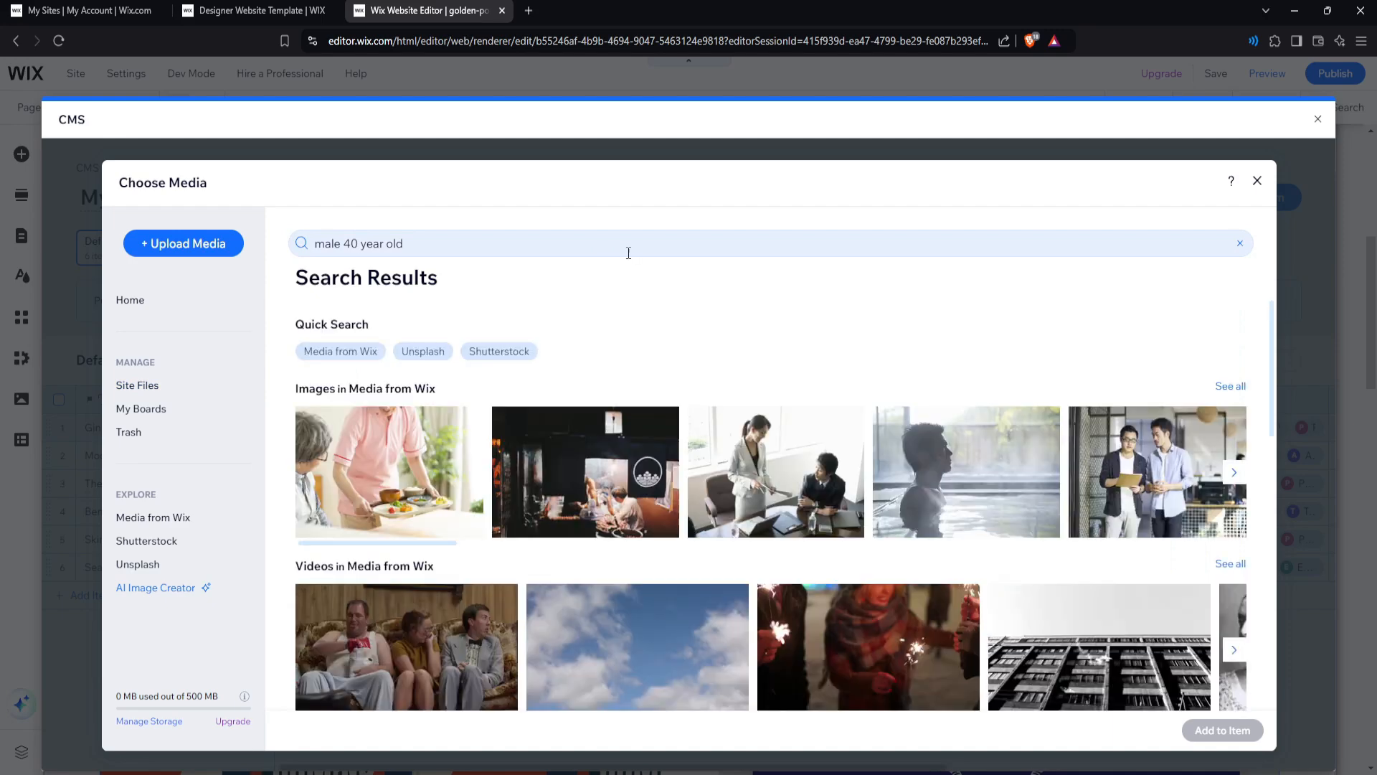
{"action": "scroll", "coordinate": [634, 287], "scroll_direction": "down", "scroll_amount": 3}
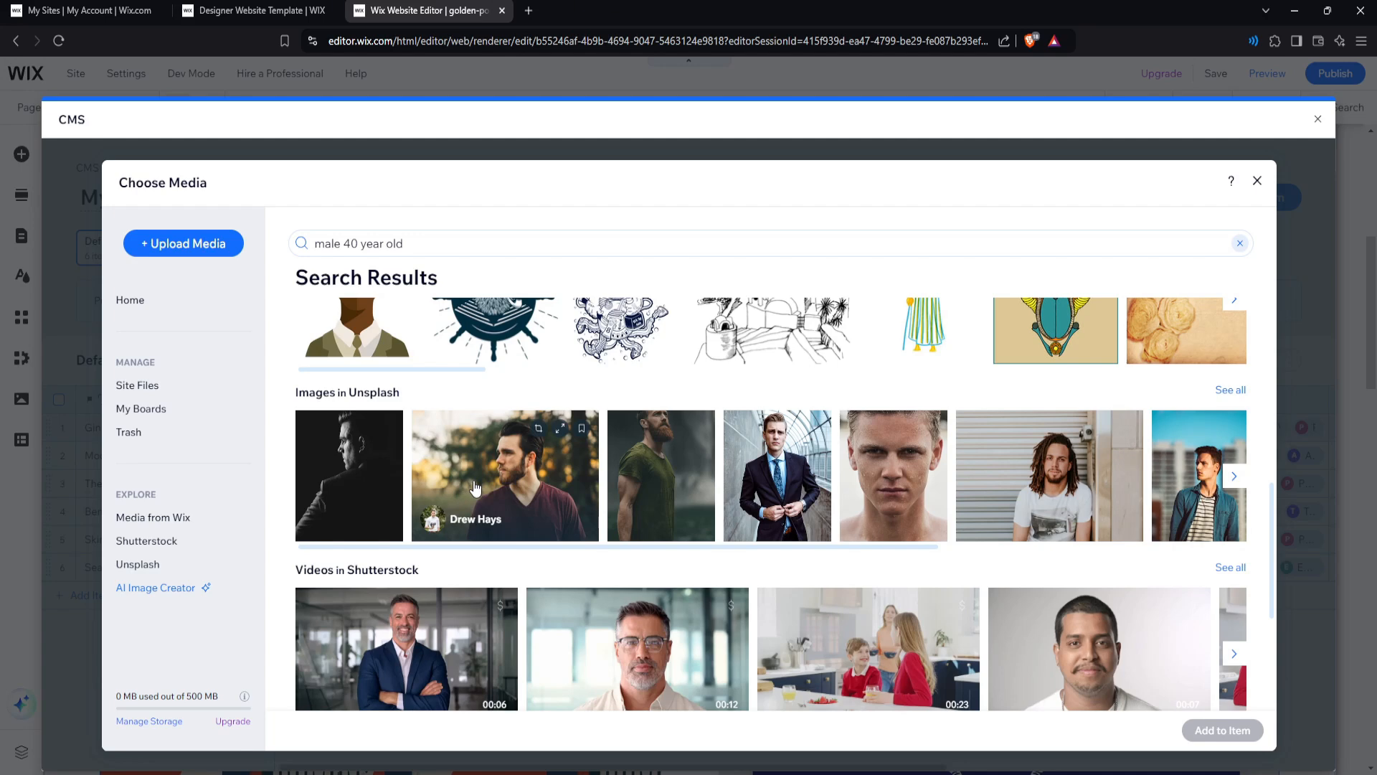
{"action": "left_click", "coordinate": [482, 490]}
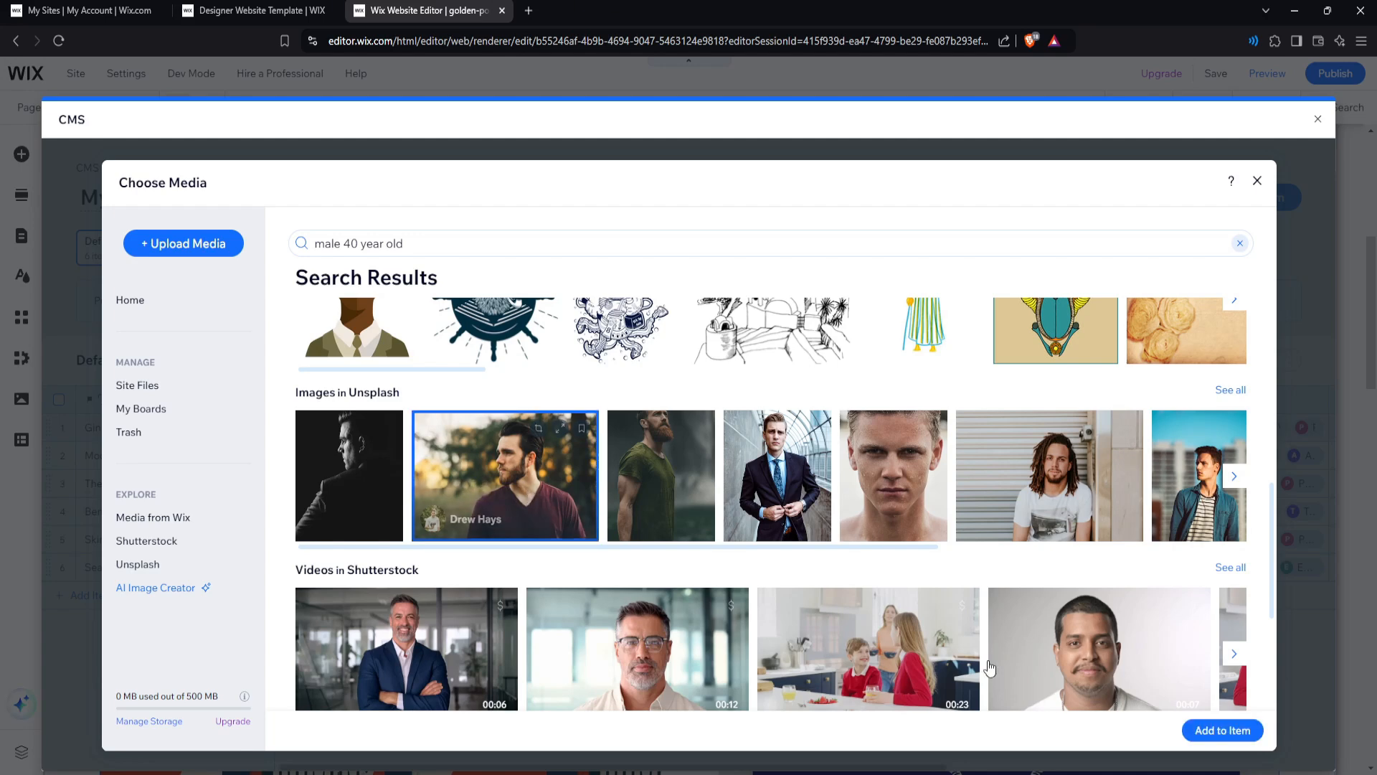
{"action": "left_click", "coordinate": [1233, 739]}
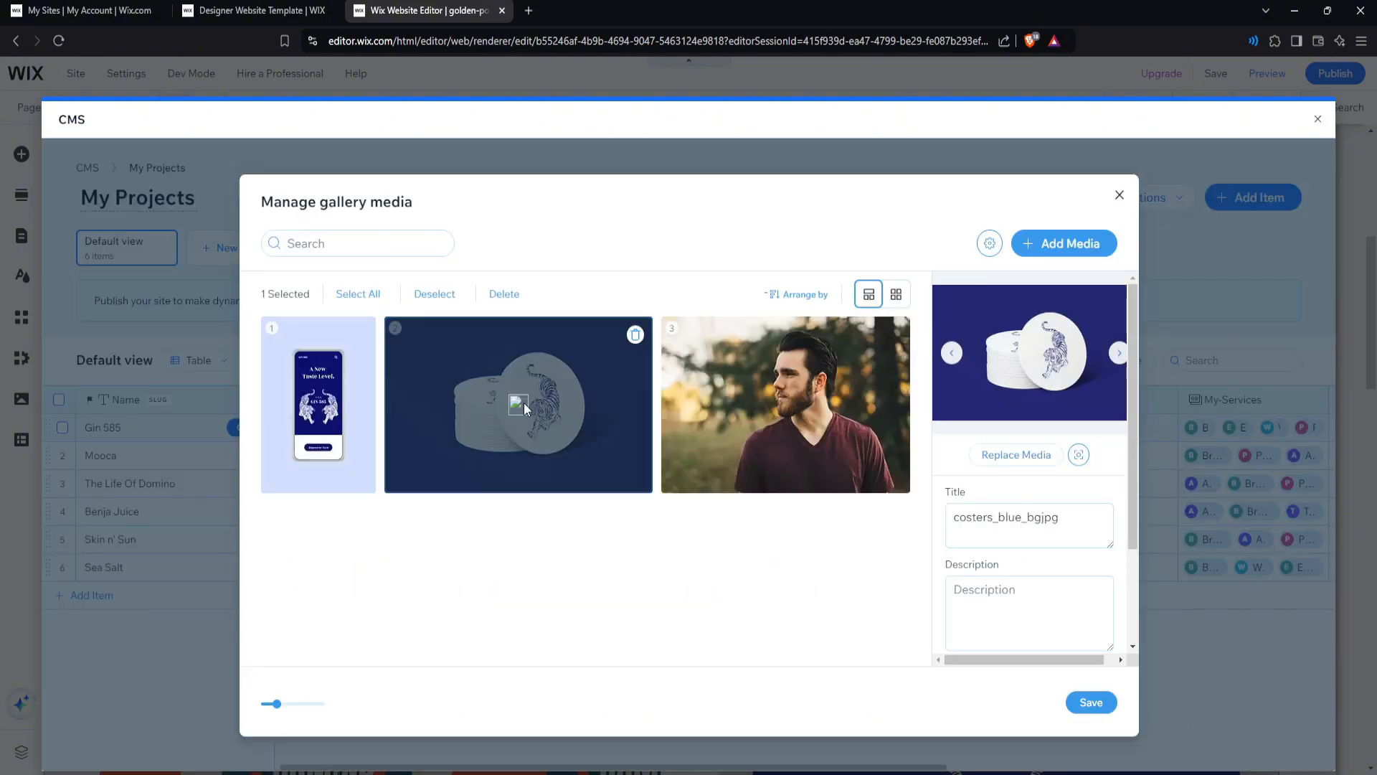
Replace the blue coasters gallery image with the green beetle photo found by searching 'bug'.
{"action": "left_click", "coordinate": [1033, 460]}
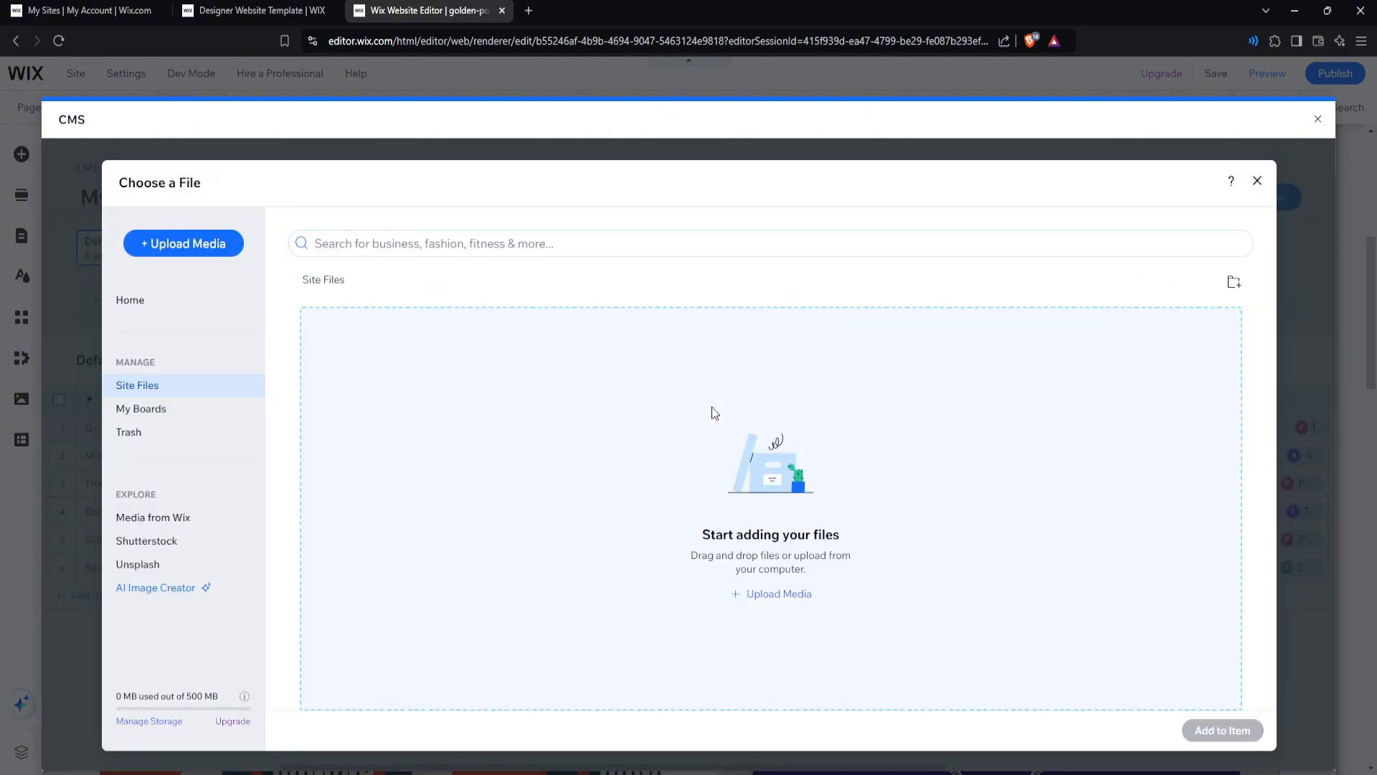
{"action": "left_click", "coordinate": [540, 237]}
{"action": "type", "text": "bug"}
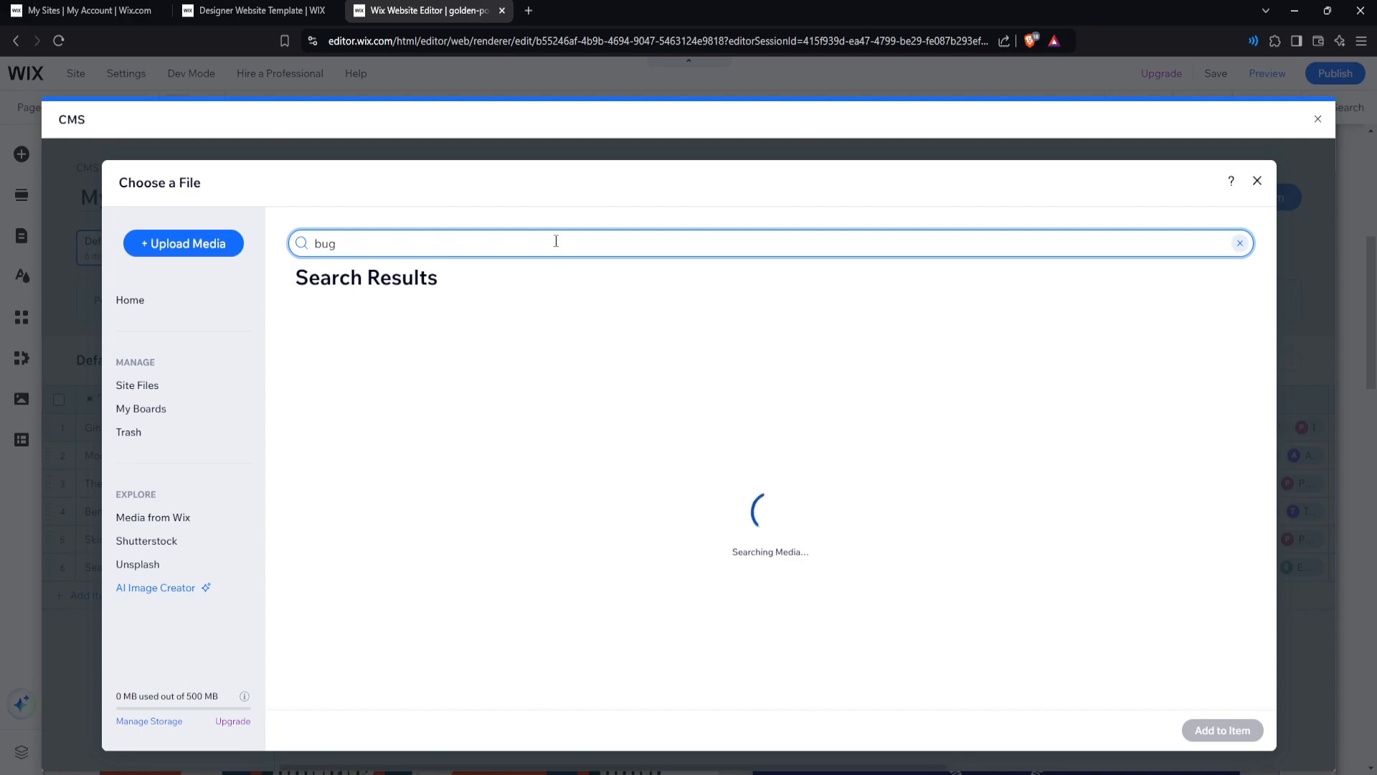
{"action": "scroll", "coordinate": [644, 516], "scroll_direction": "down", "scroll_amount": 3}
{"action": "scroll", "coordinate": [644, 516], "scroll_direction": "down", "scroll_amount": 8}
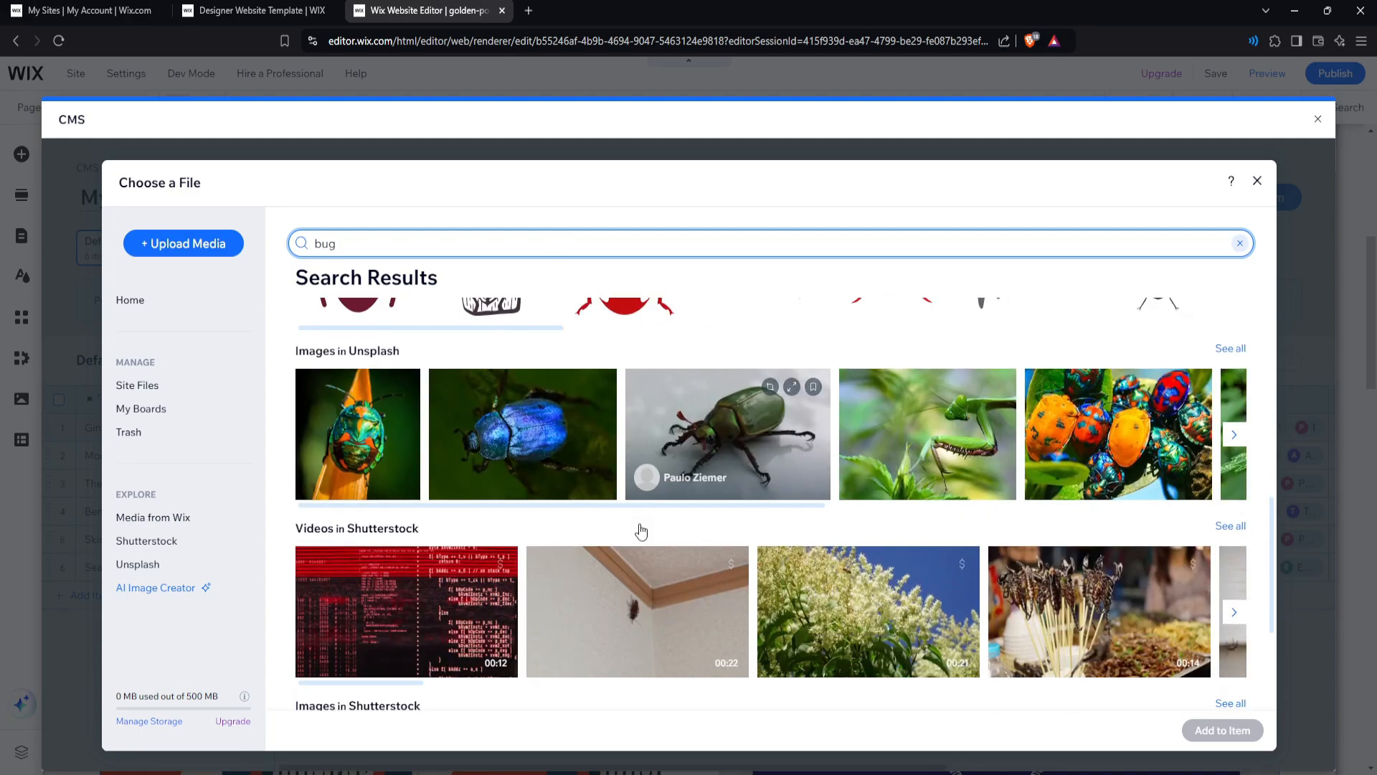
{"action": "scroll", "coordinate": [634, 524], "scroll_direction": "up", "scroll_amount": 4}
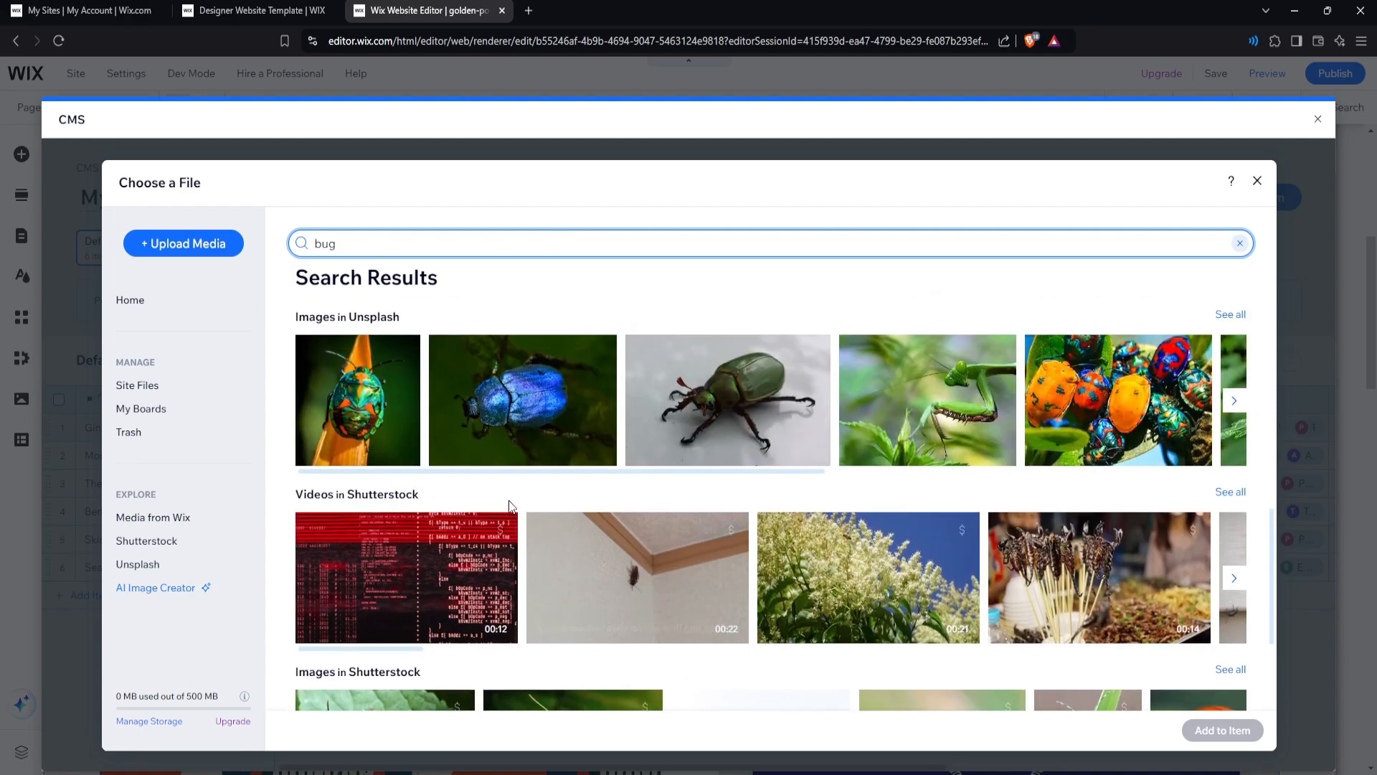
{"action": "left_click", "coordinate": [732, 414]}
{"action": "left_click", "coordinate": [1197, 730]}
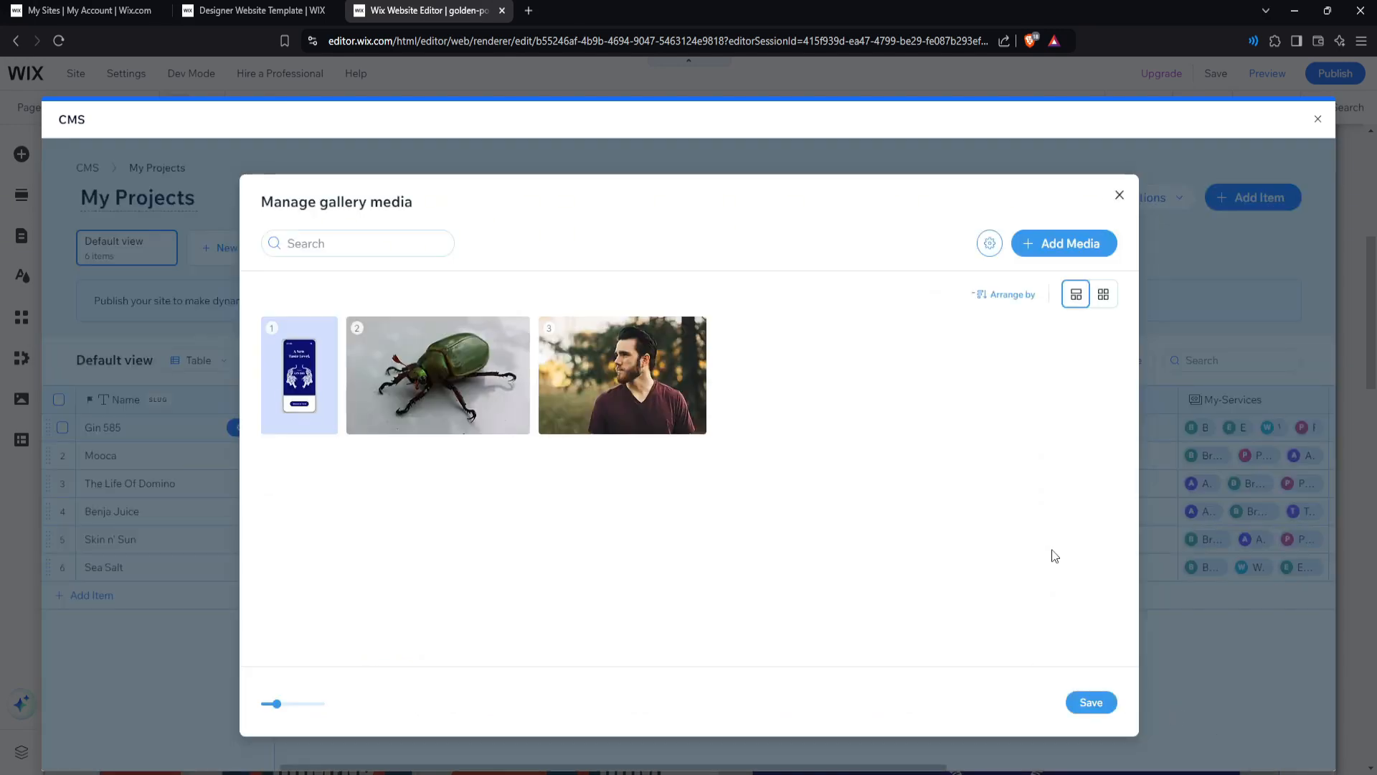
Save the project's gallery media, close the CMS, and select the Projects page header menu.
{"action": "left_click", "coordinate": [1089, 702]}
{"action": "left_click", "coordinate": [1318, 118]}
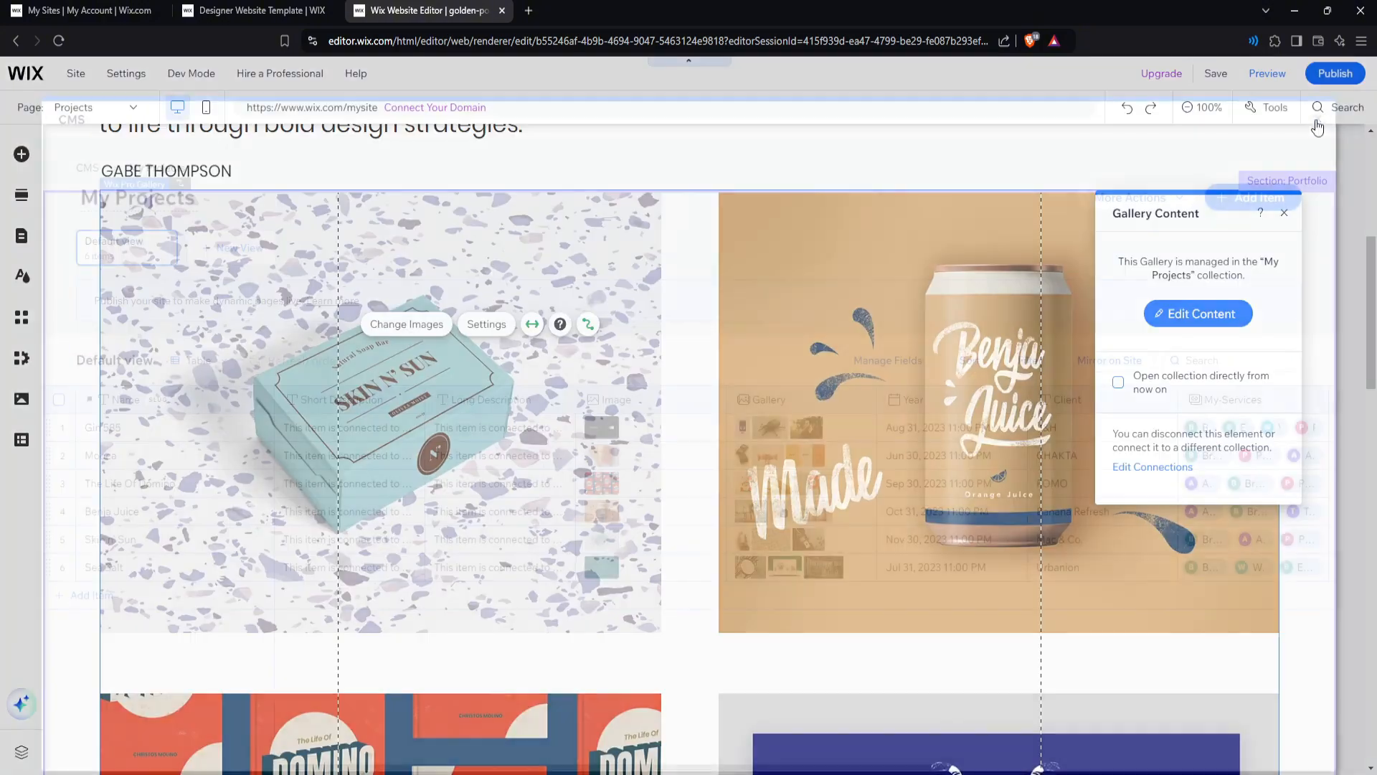
{"action": "scroll", "coordinate": [697, 561], "scroll_direction": "up", "scroll_amount": 5}
{"action": "scroll", "coordinate": [697, 561], "scroll_direction": "down", "scroll_amount": 10}
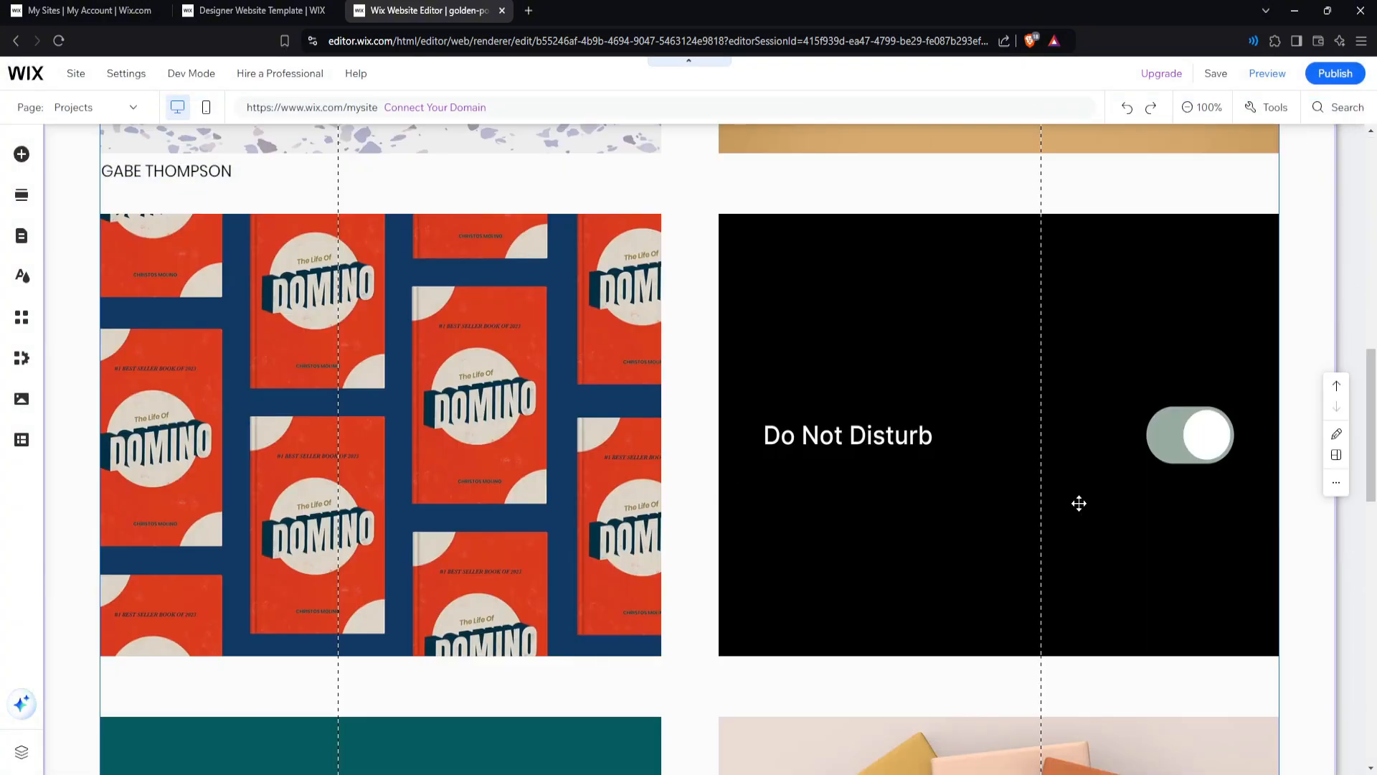
{"action": "scroll", "coordinate": [1079, 504], "scroll_direction": "up", "scroll_amount": 10}
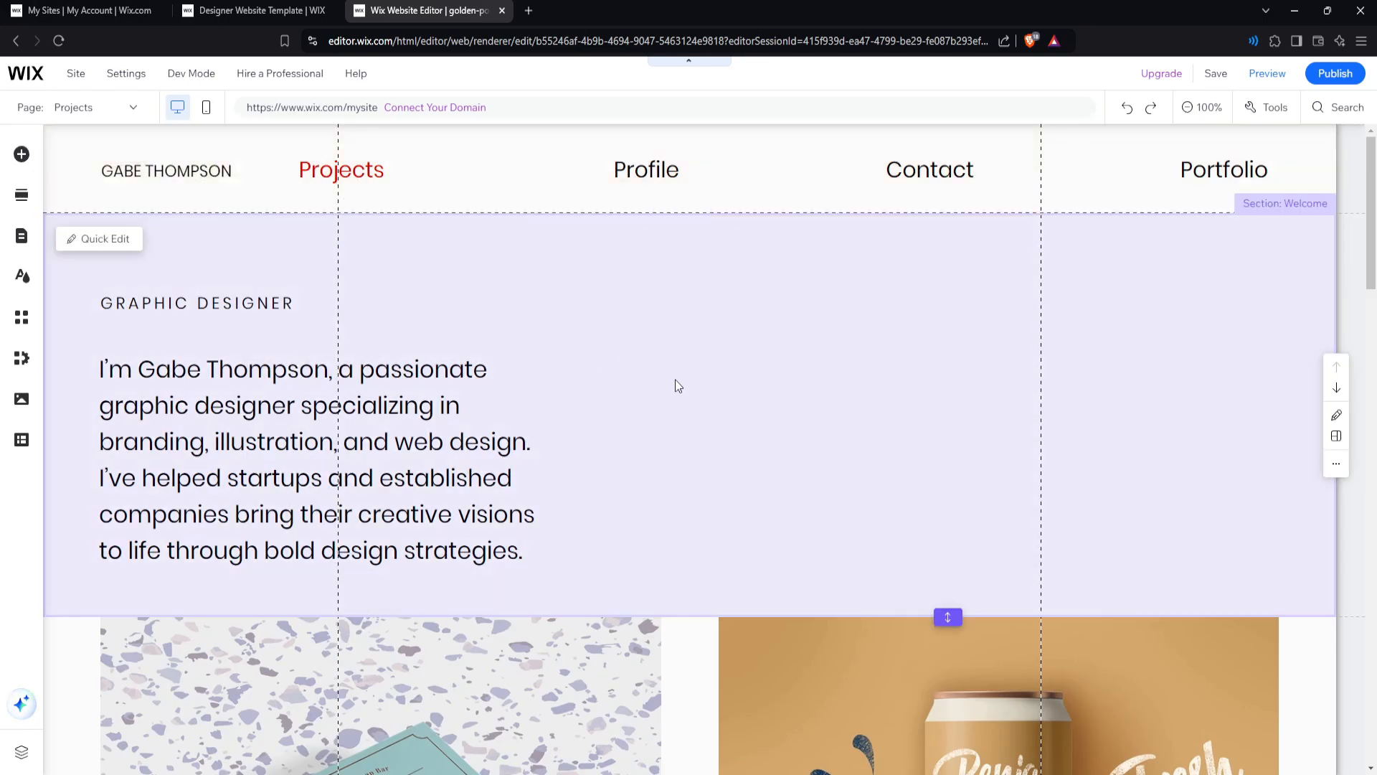
{"action": "left_click", "coordinate": [670, 172]}
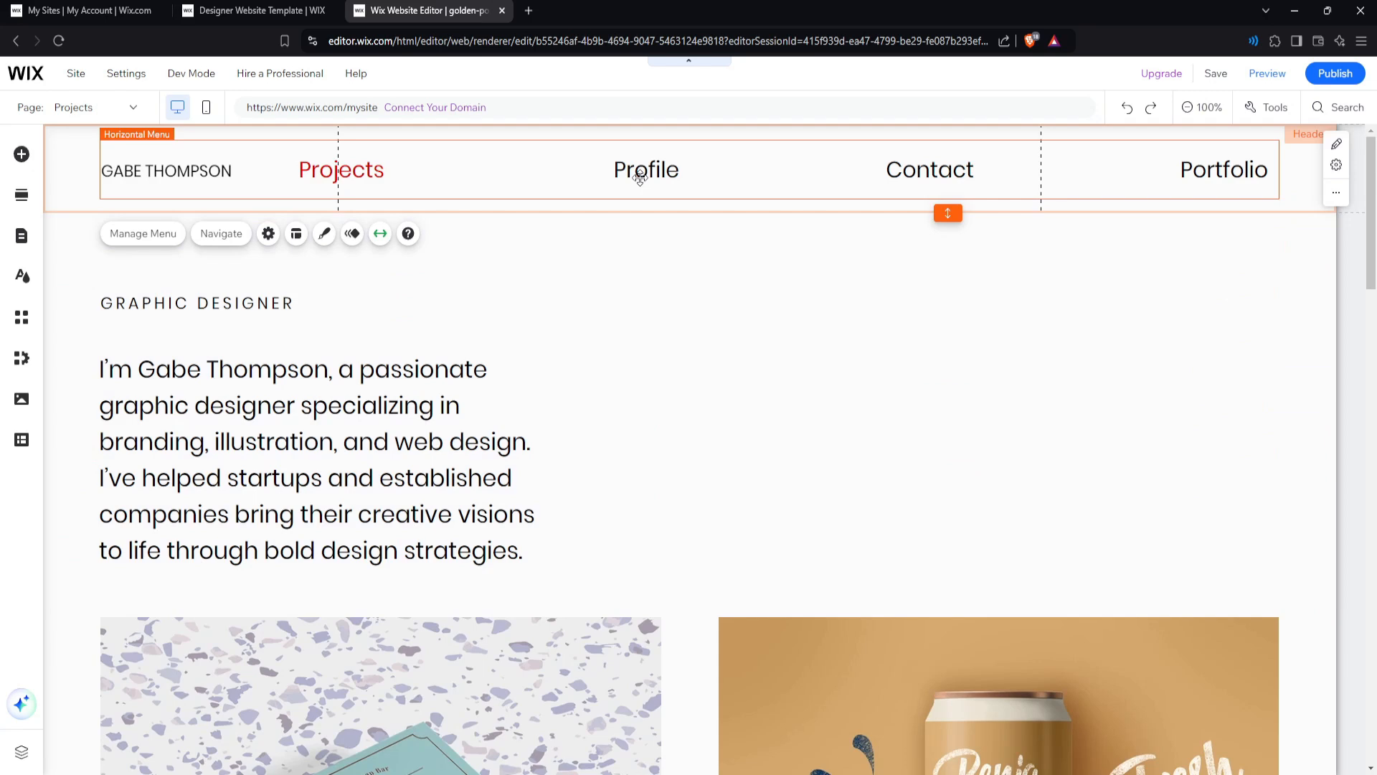
Open the Profile page from the site pages list and select the profile photo's column.
{"action": "double_click", "coordinate": [641, 178]}
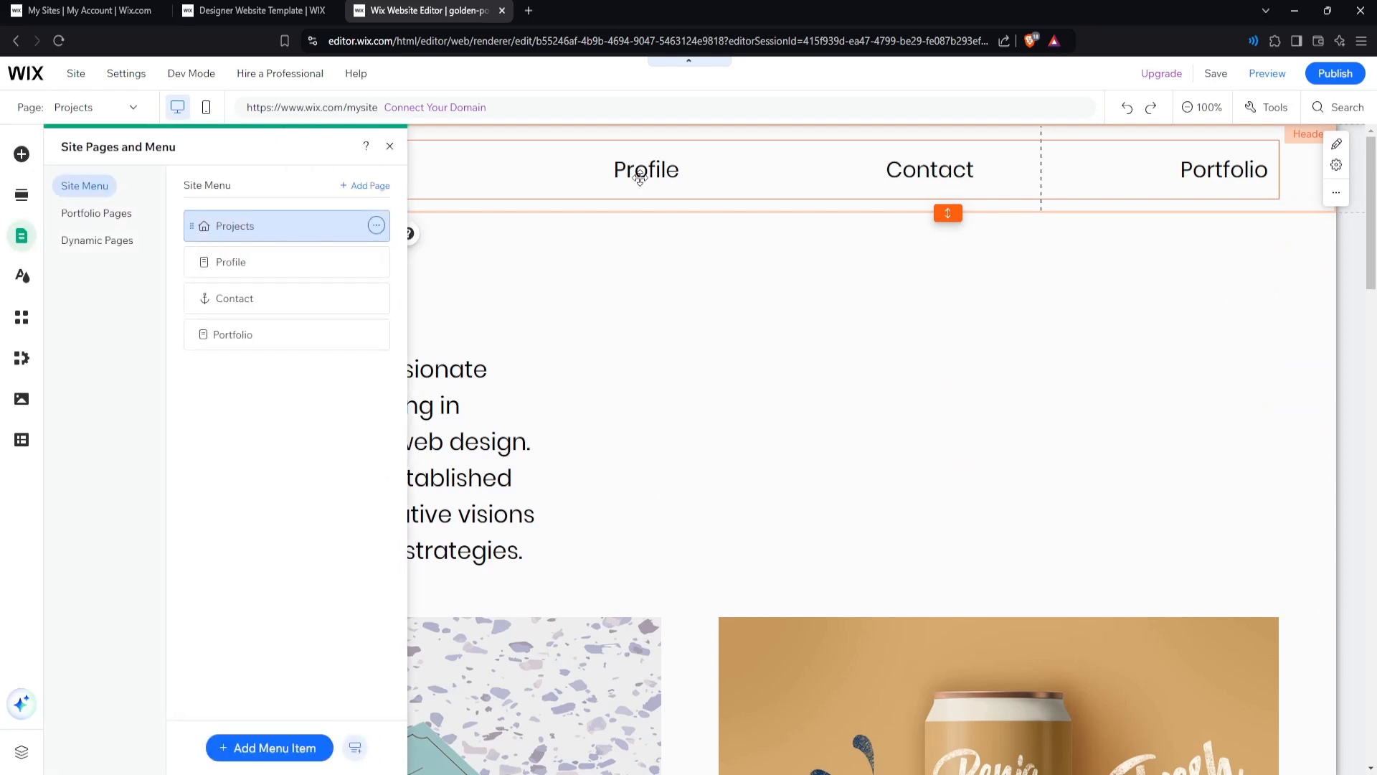
{"action": "left_click", "coordinate": [257, 261]}
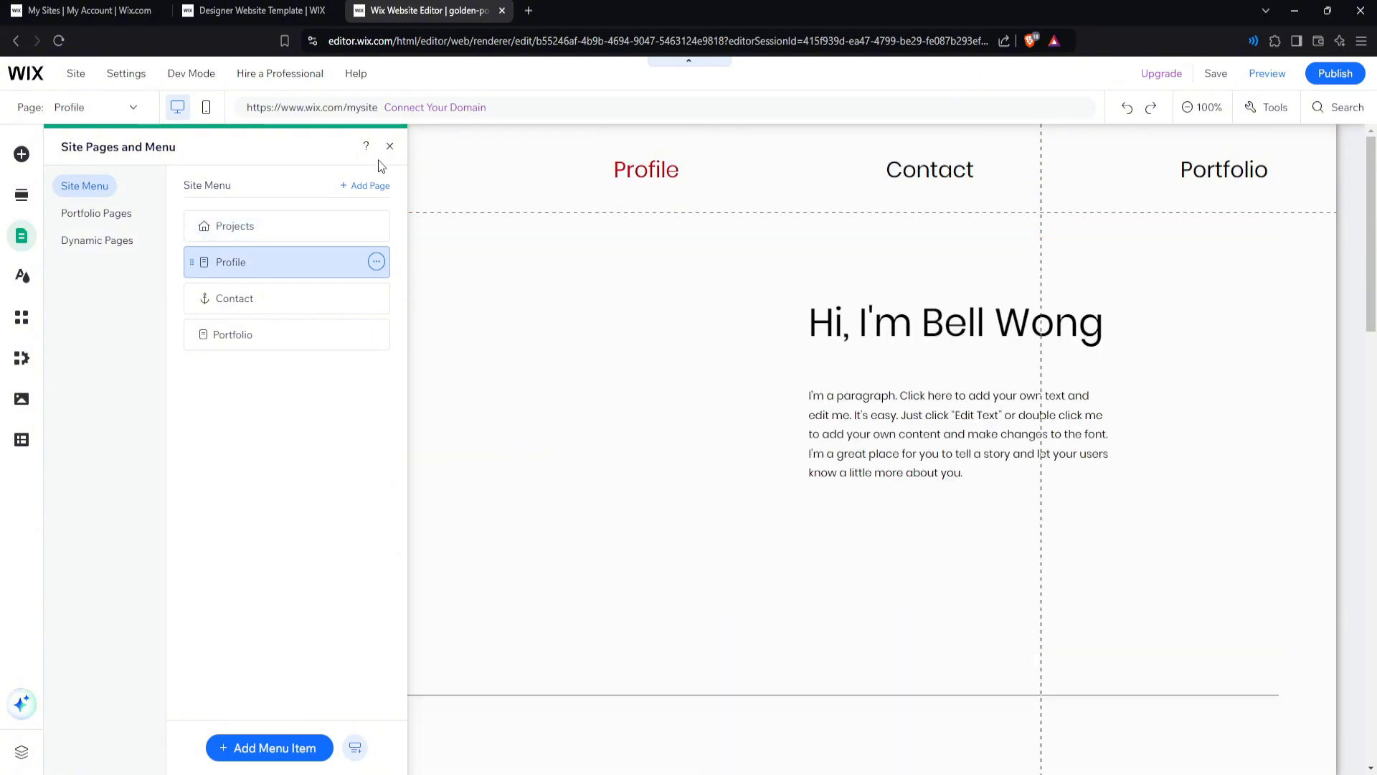
{"action": "left_click", "coordinate": [389, 147]}
{"action": "left_click", "coordinate": [659, 358]}
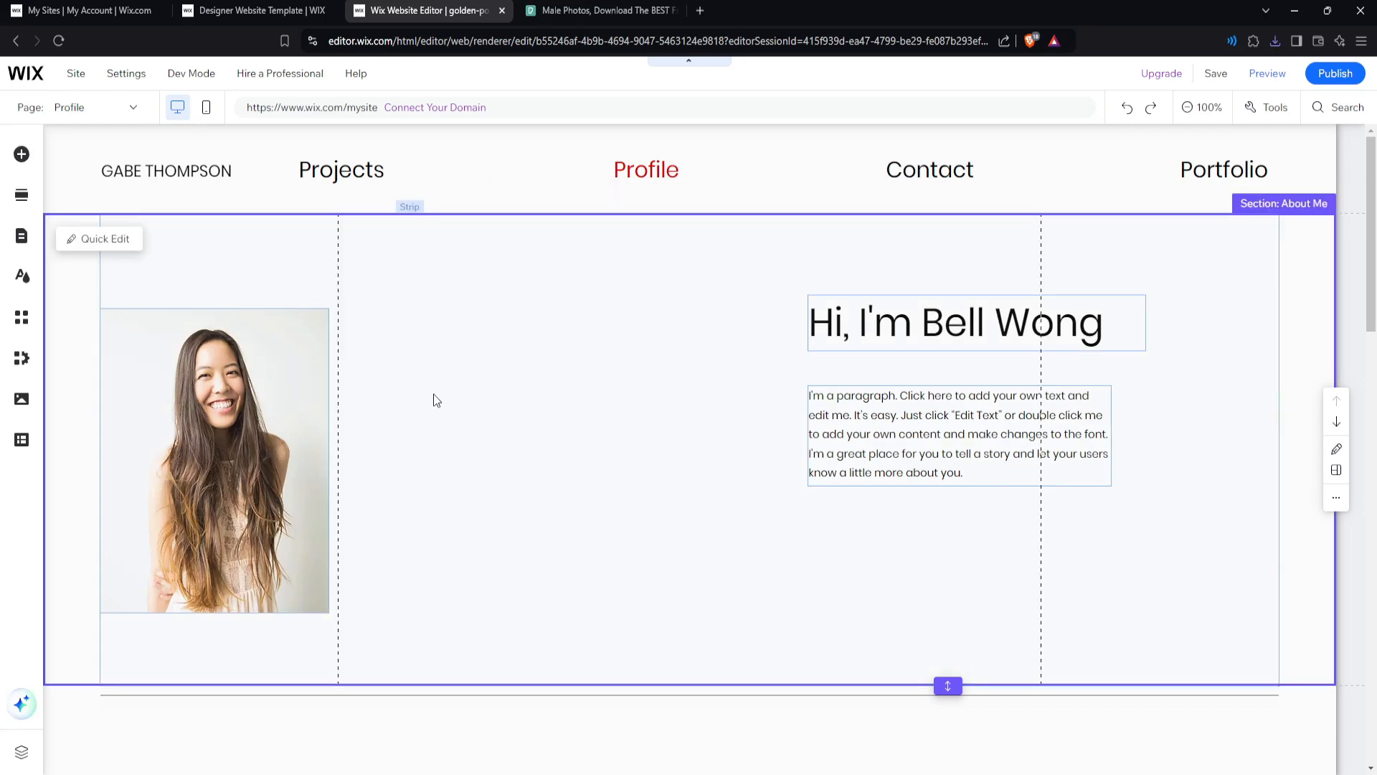
Select the About Me photo and replace it by uploading pexels-stefanstefancik-91227.jpg to Site Files.
{"action": "left_click", "coordinate": [231, 380]}
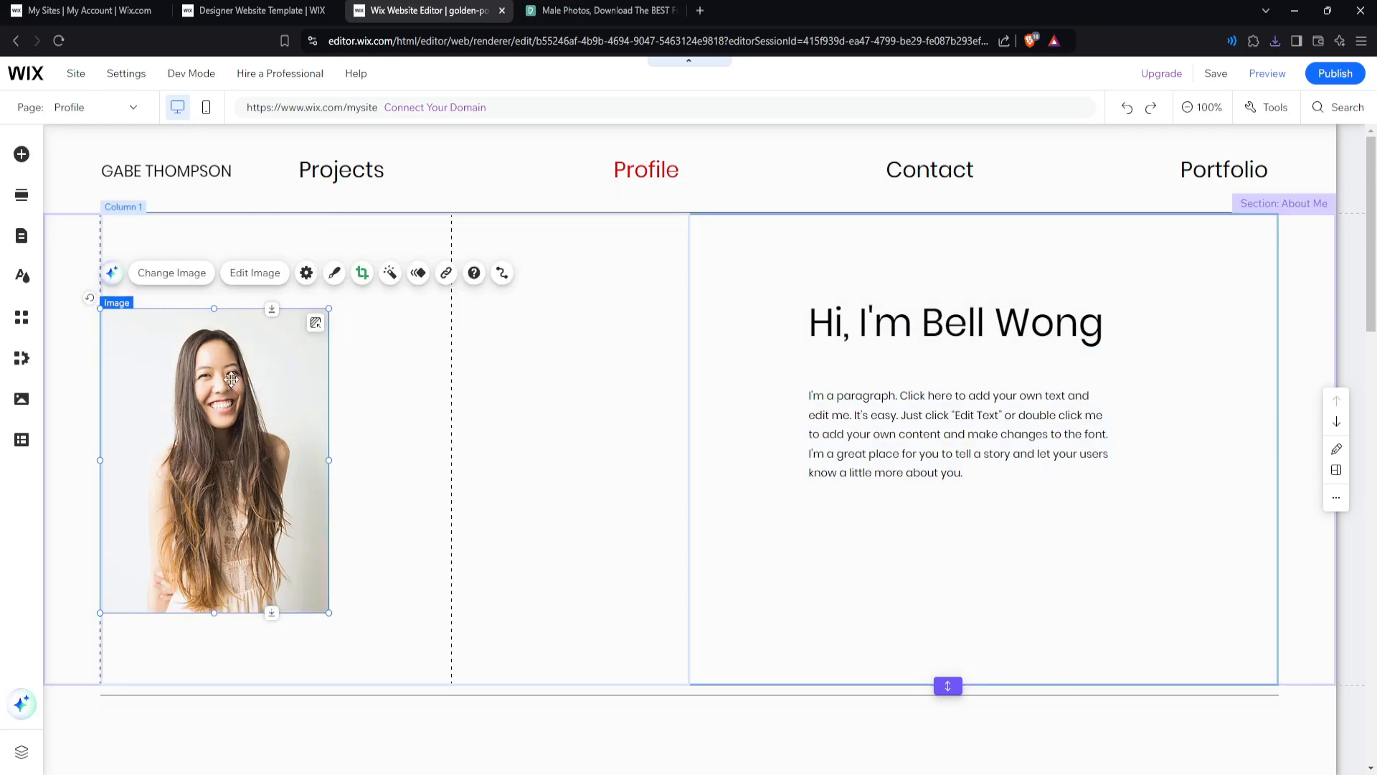
{"action": "left_click", "coordinate": [195, 280]}
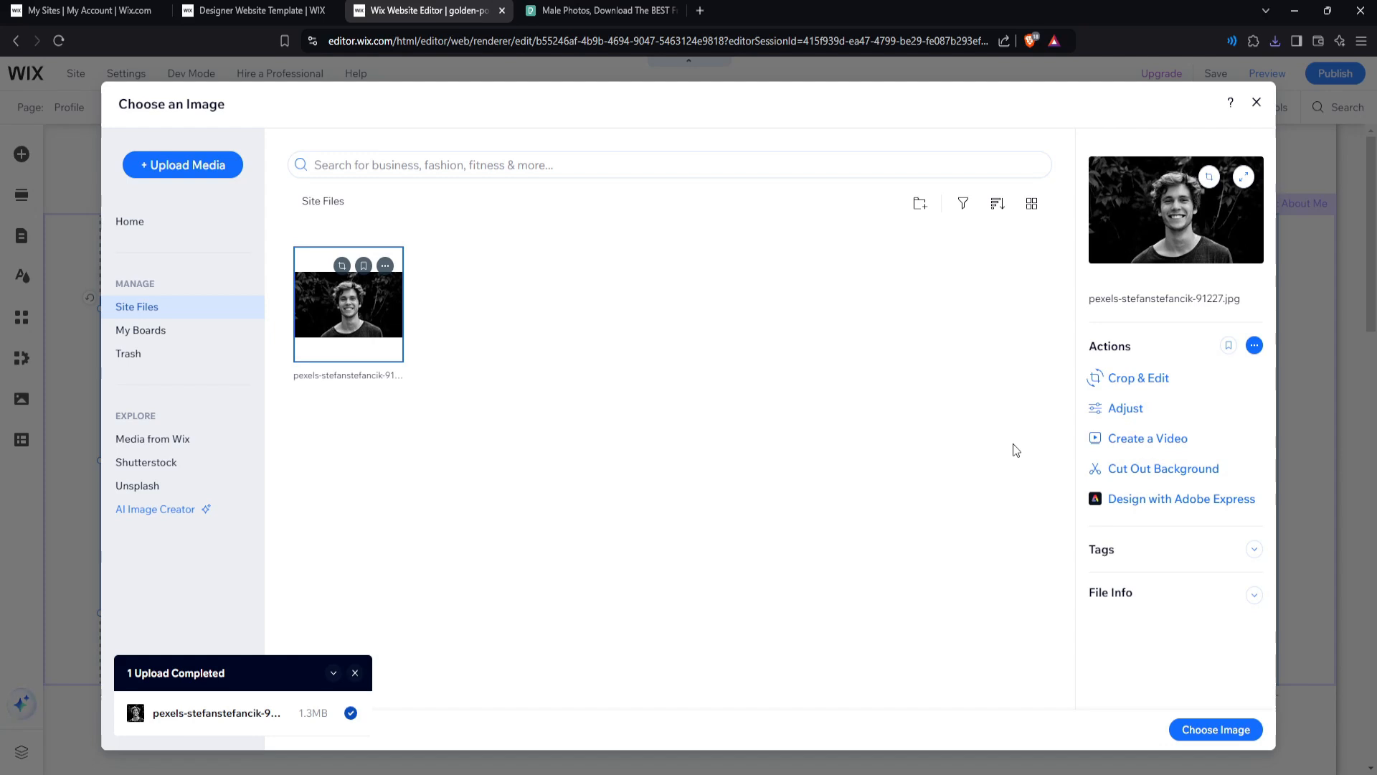
Raise the portrait's brightness, lower its contrast, turn on Auto Enhance, and save the copy.
{"action": "left_click", "coordinate": [1145, 410]}
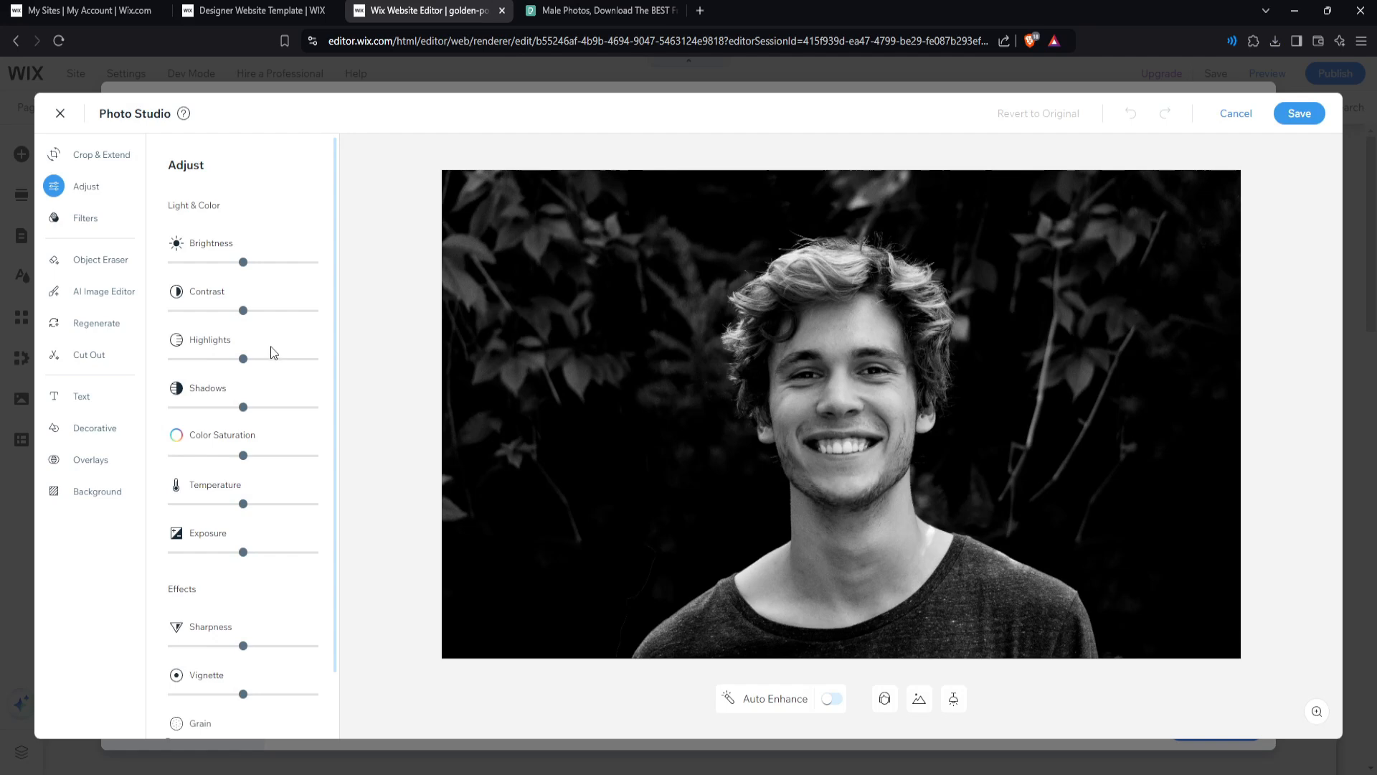
{"action": "left_click_drag", "start_coordinate": [243, 262], "coordinate": [261, 262]}
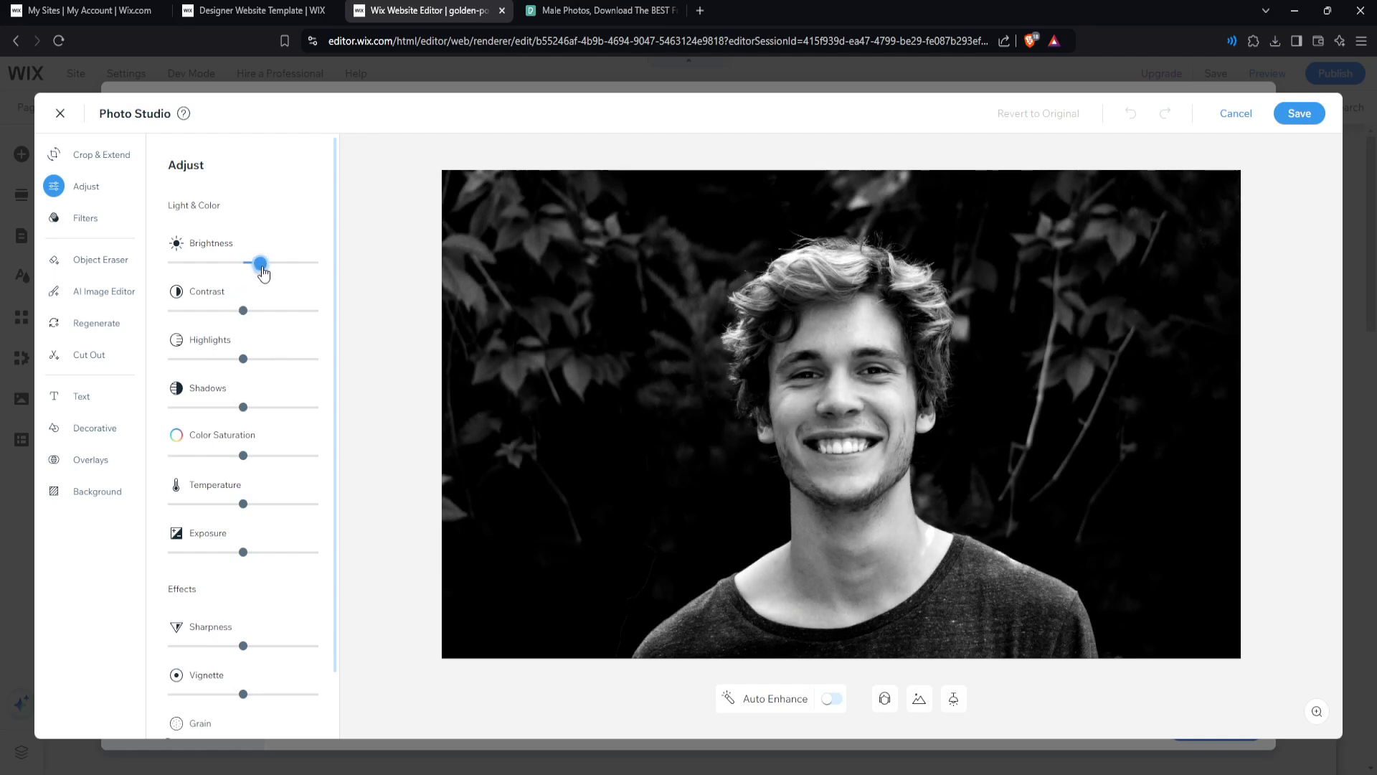
{"action": "left_click_drag", "start_coordinate": [243, 316], "coordinate": [228, 315]}
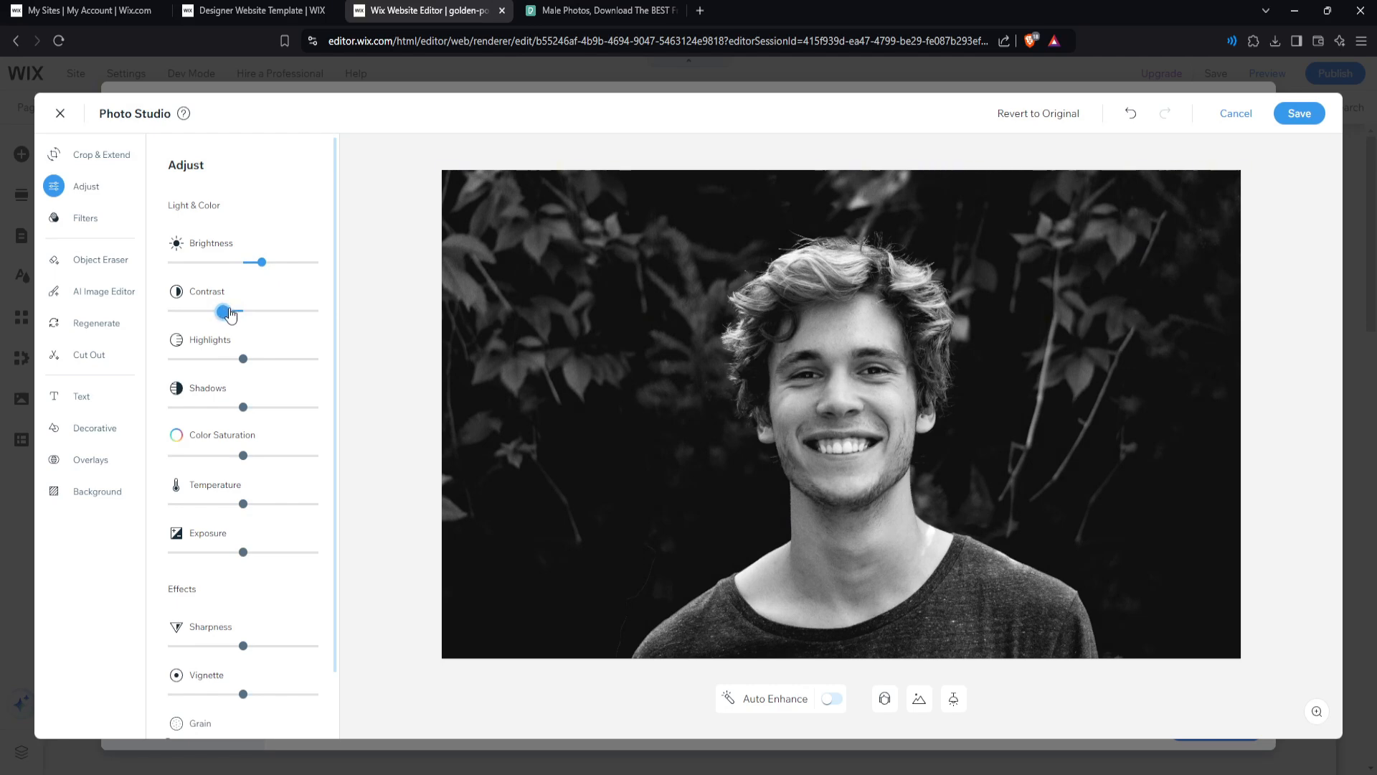
{"action": "left_click", "coordinate": [835, 703]}
{"action": "left_click", "coordinate": [1299, 113]}
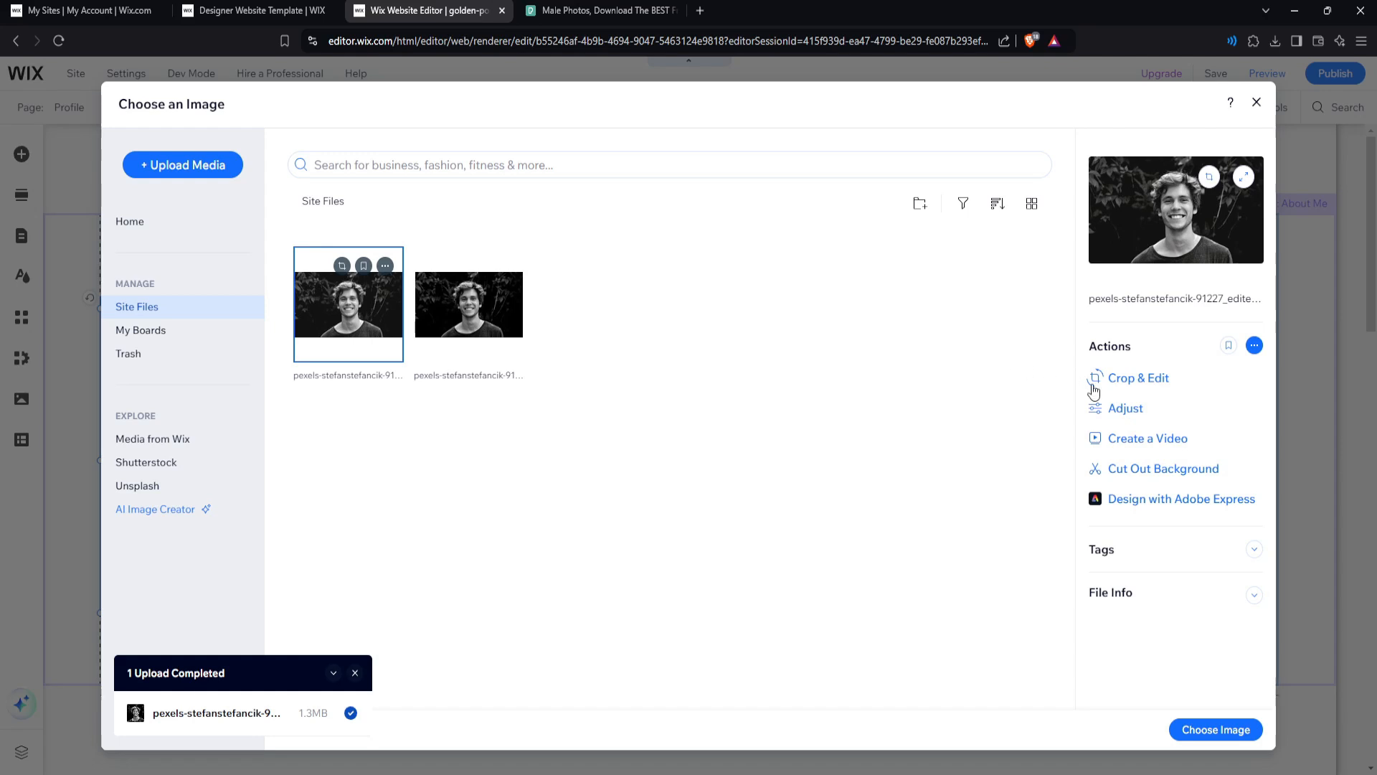
Try Auto Cut Out on the portrait's background, then cancel and leave without saving.
{"action": "left_click", "coordinate": [1158, 471]}
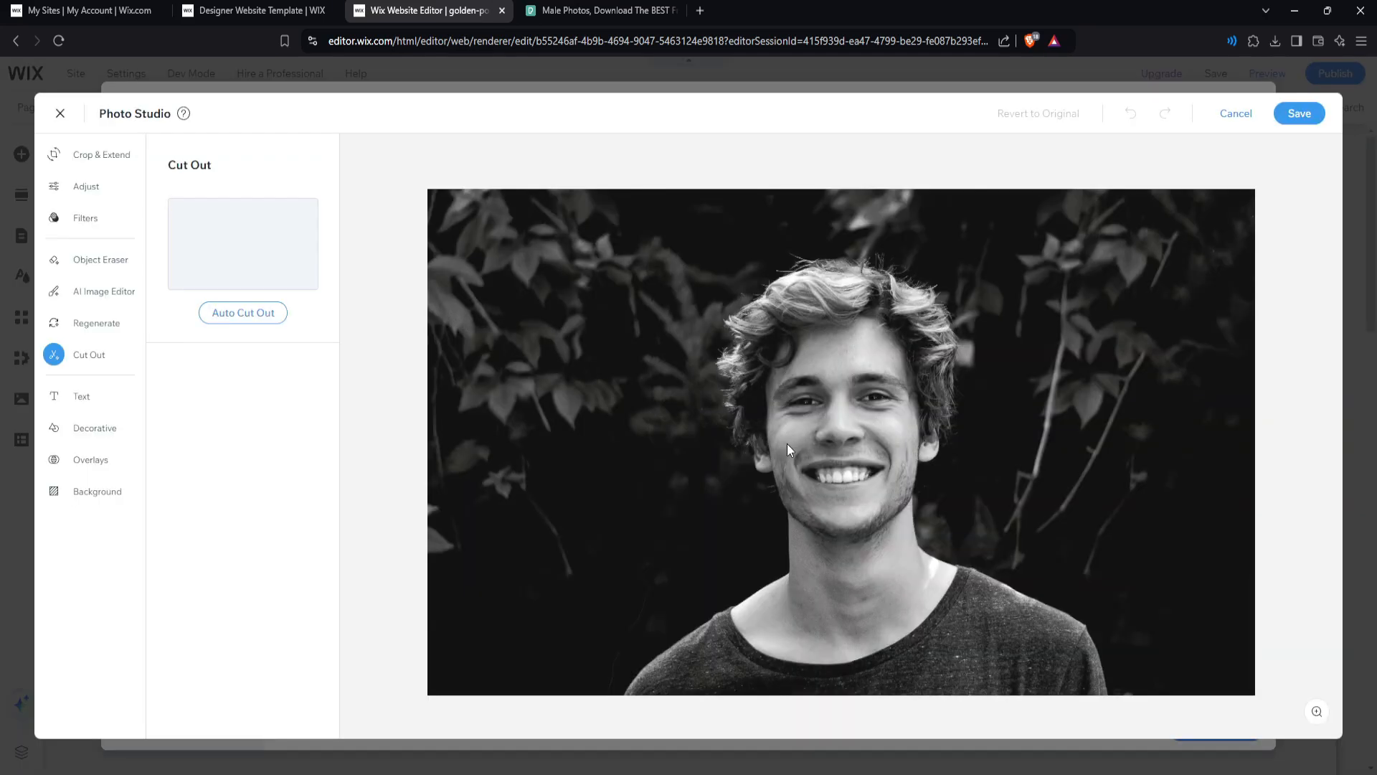
{"action": "left_click", "coordinate": [244, 313]}
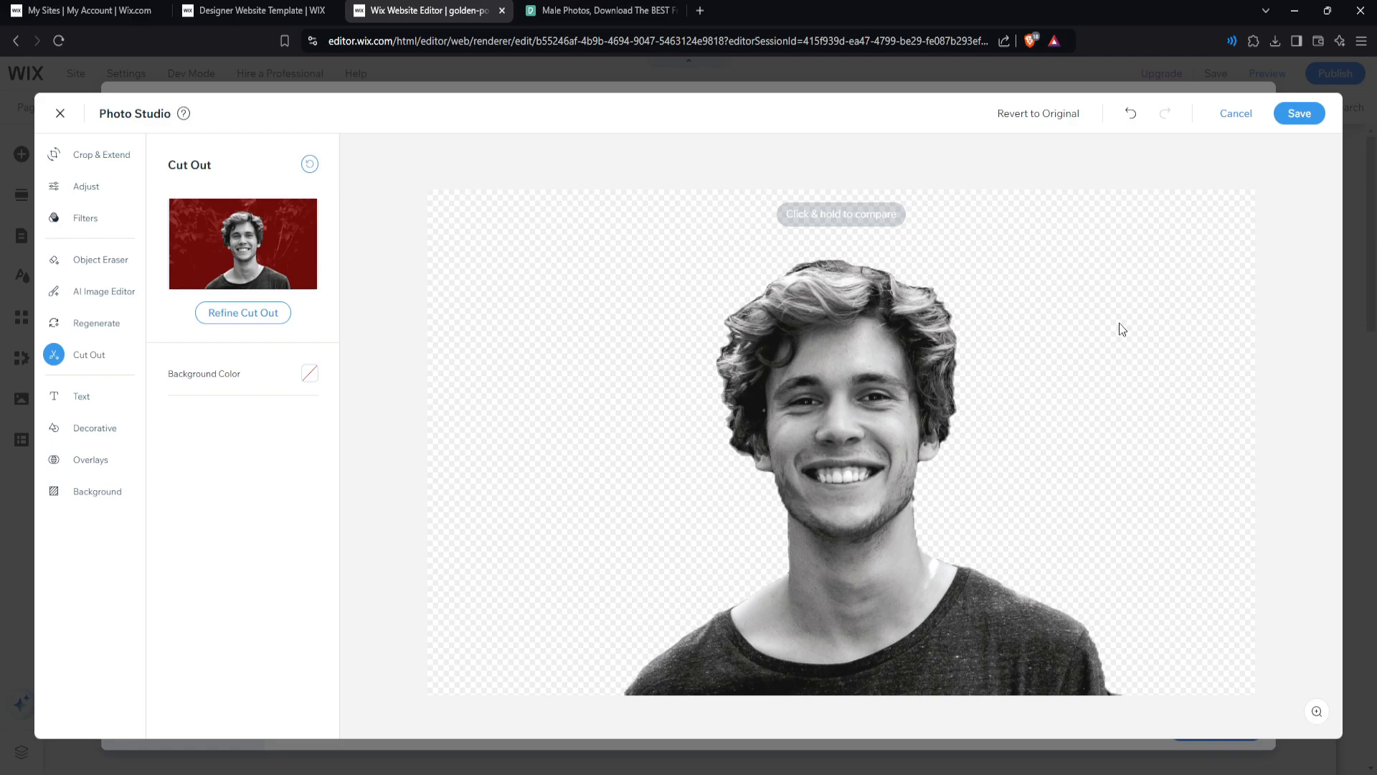
{"action": "left_click", "coordinate": [1235, 115]}
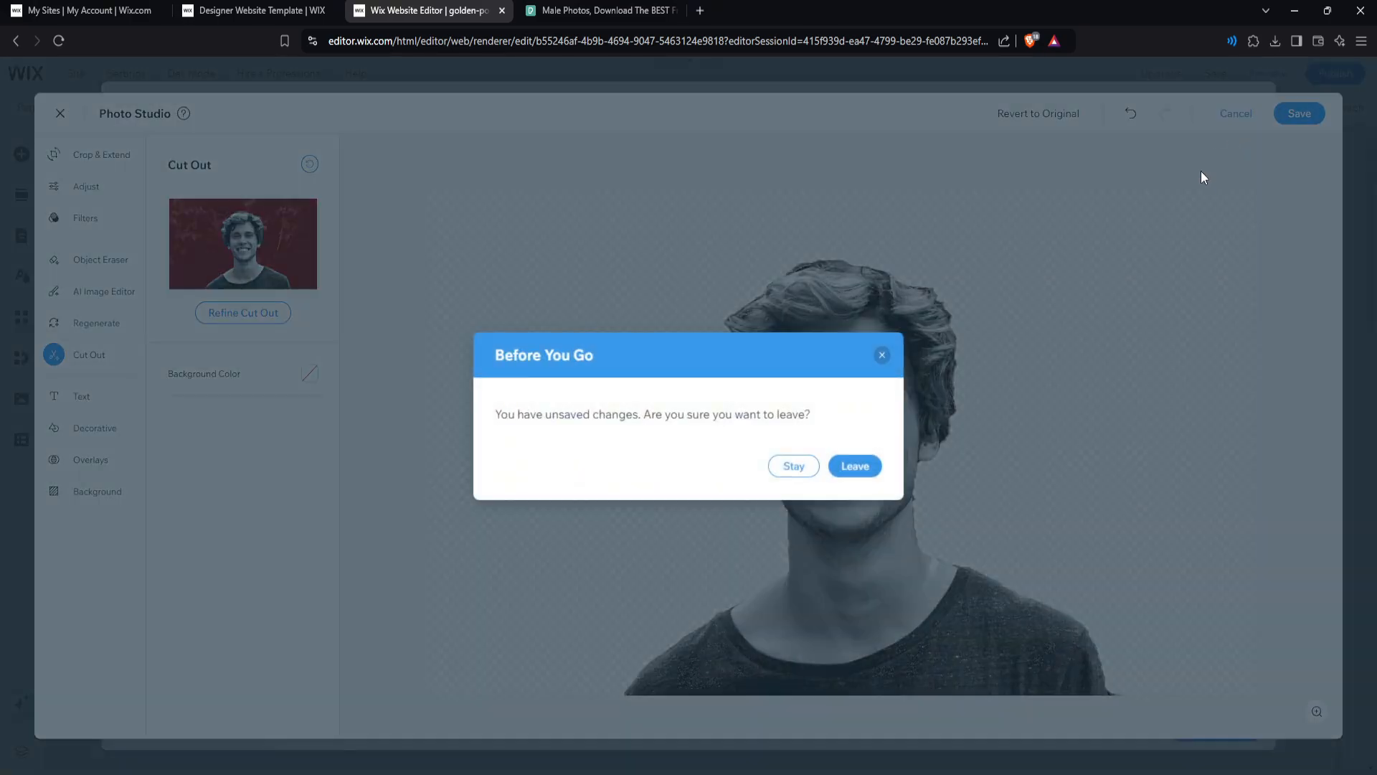
{"action": "left_click", "coordinate": [855, 468]}
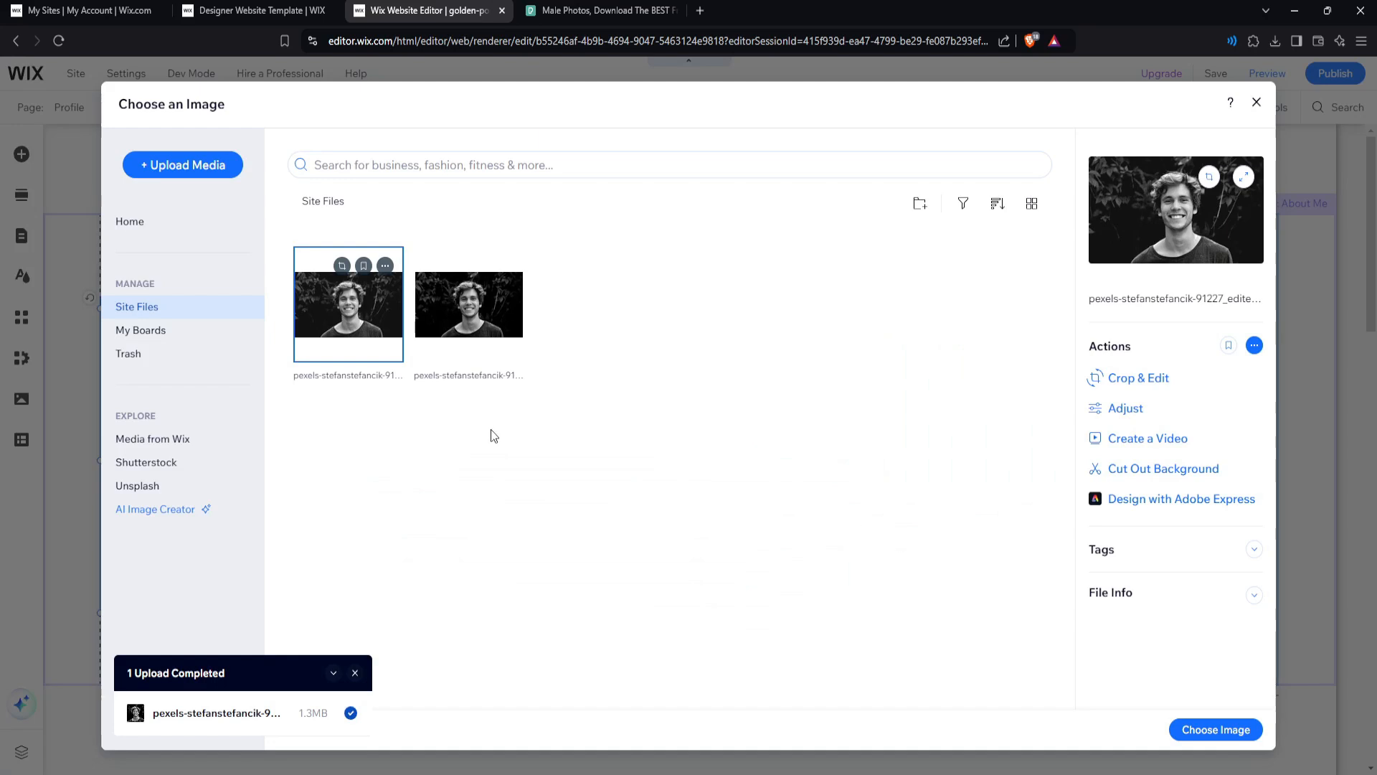
Set the edited portrait as the profile photo, shrink it slightly and shift it right.
{"action": "left_click", "coordinate": [1188, 723]}
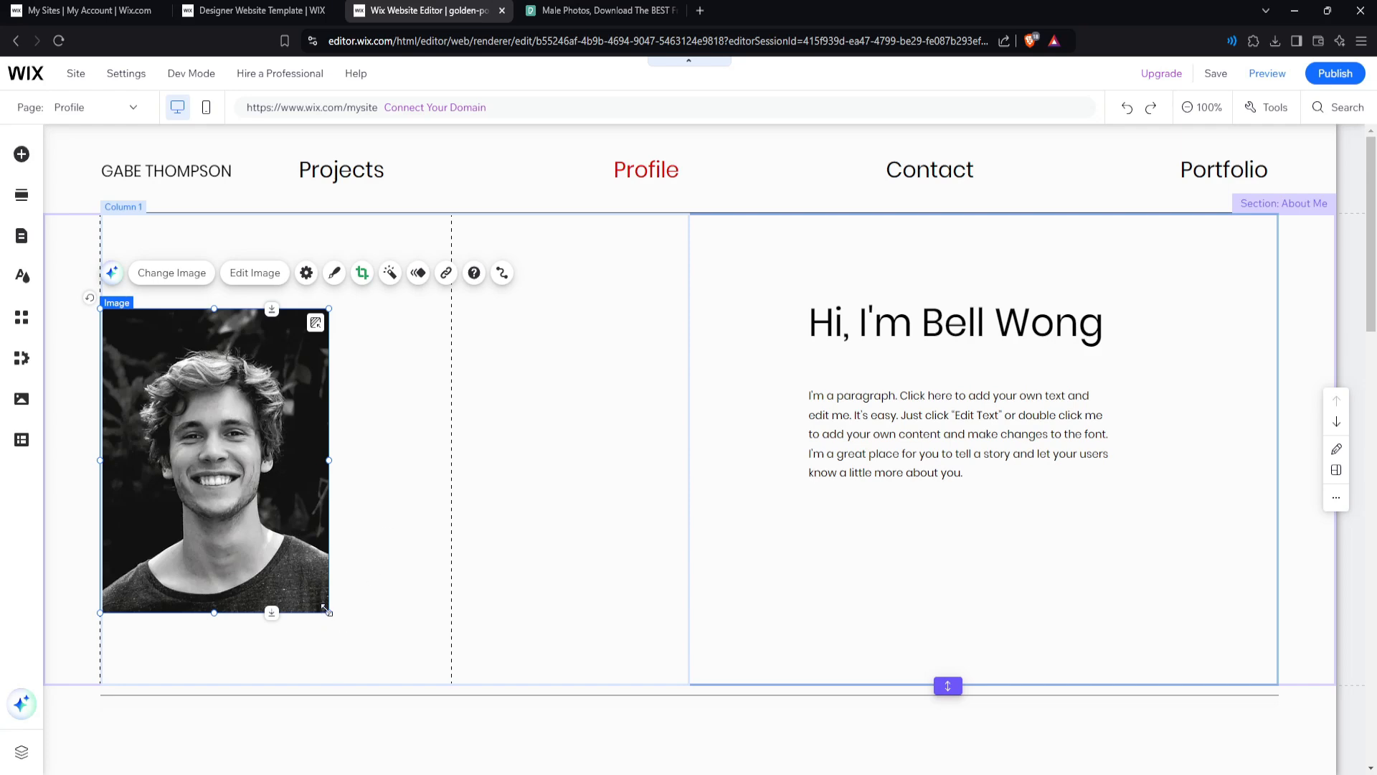
{"action": "left_click_drag", "start_coordinate": [326, 610], "coordinate": [299, 572]}
{"action": "left_click_drag", "start_coordinate": [251, 499], "coordinate": [326, 490]}
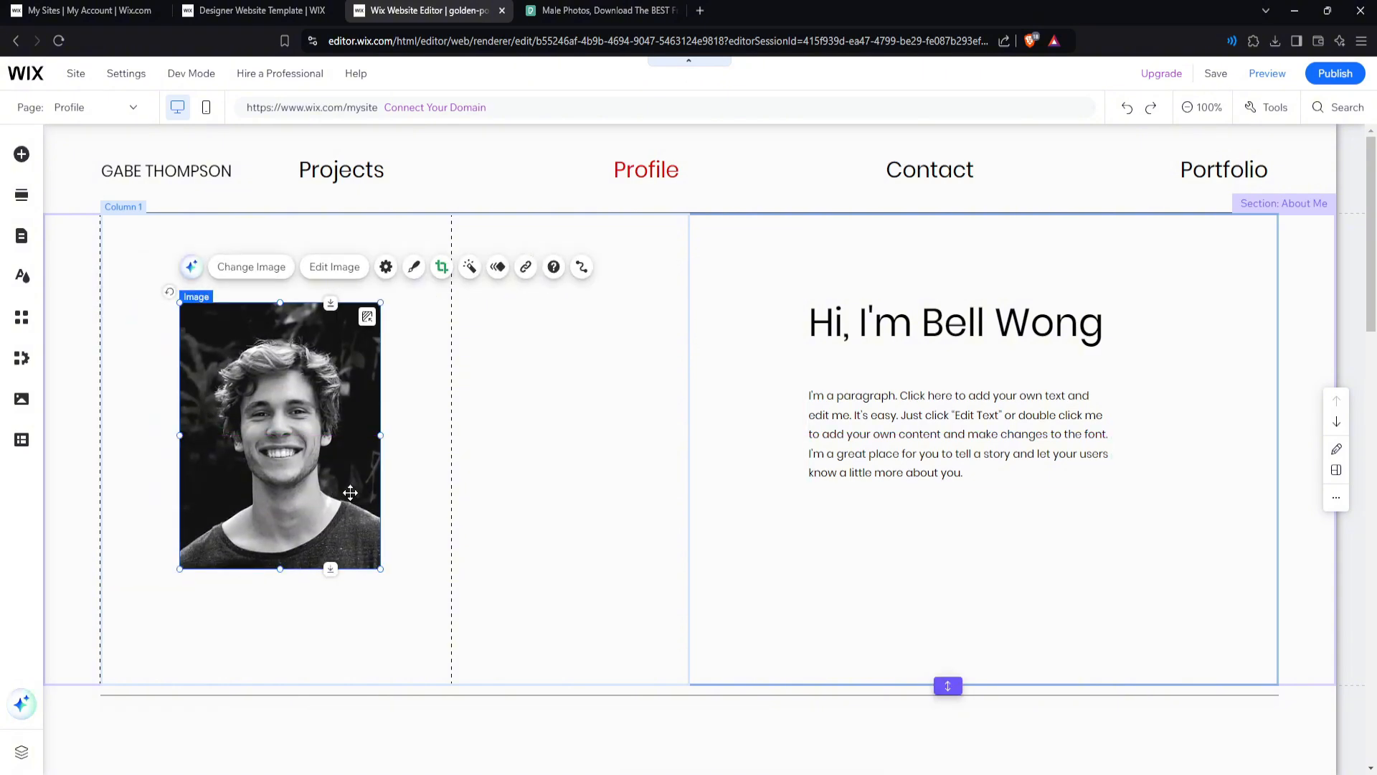
{"action": "left_click", "coordinate": [553, 498]}
{"action": "scroll", "coordinate": [553, 498], "scroll_direction": "down", "scroll_amount": 5}
{"action": "scroll", "coordinate": [577, 456], "scroll_direction": "down", "scroll_amount": 3}
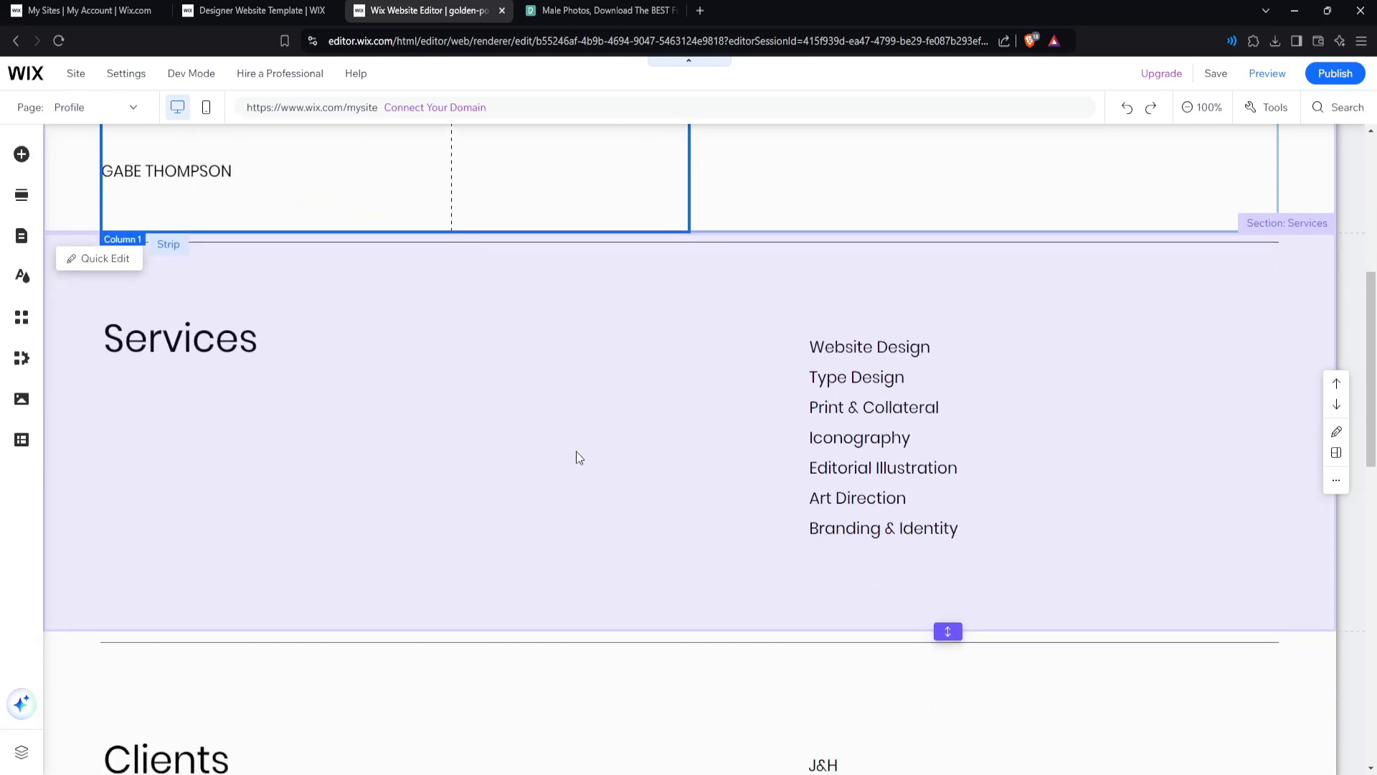
{"action": "scroll", "coordinate": [789, 406], "scroll_direction": "down", "scroll_amount": 6}
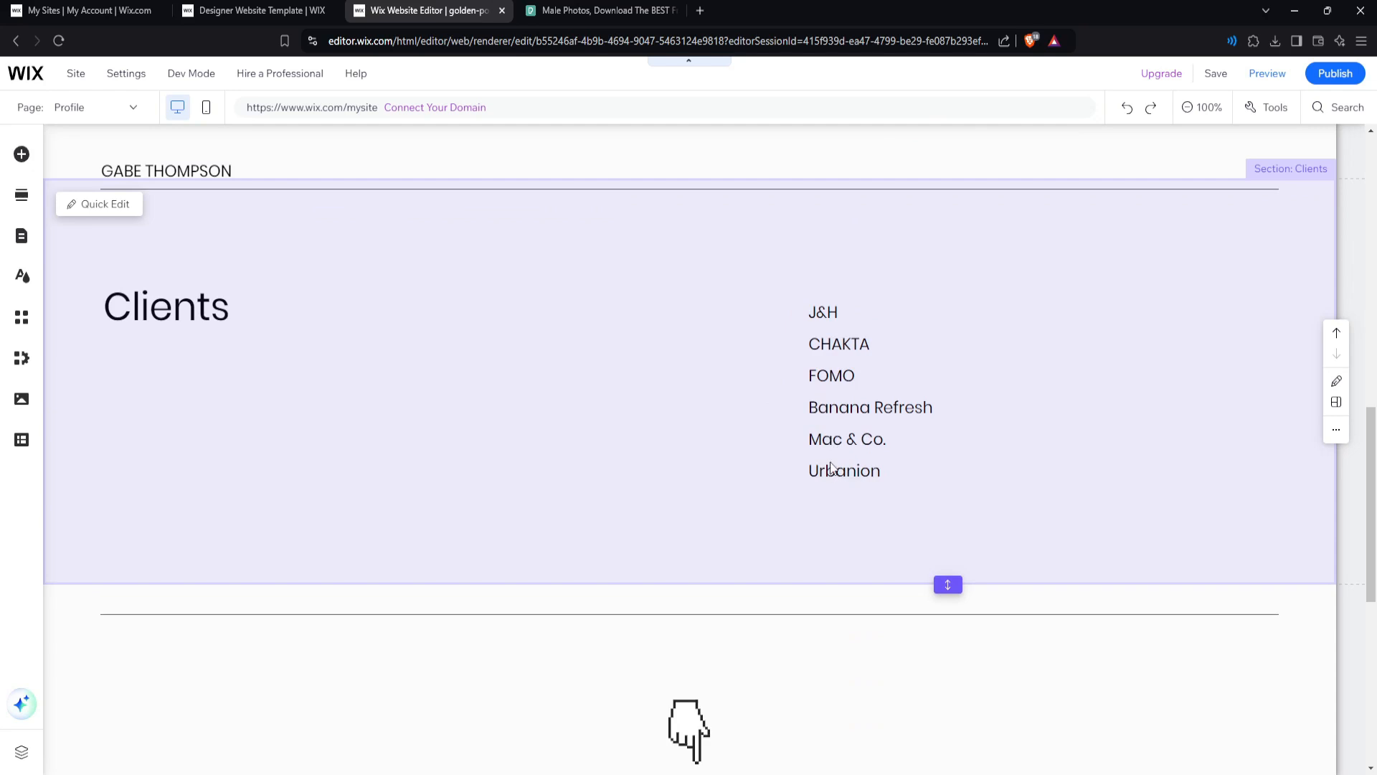
{"action": "scroll", "coordinate": [815, 440], "scroll_direction": "down", "scroll_amount": 1}
{"action": "scroll", "coordinate": [815, 440], "scroll_direction": "up", "scroll_amount": 15}
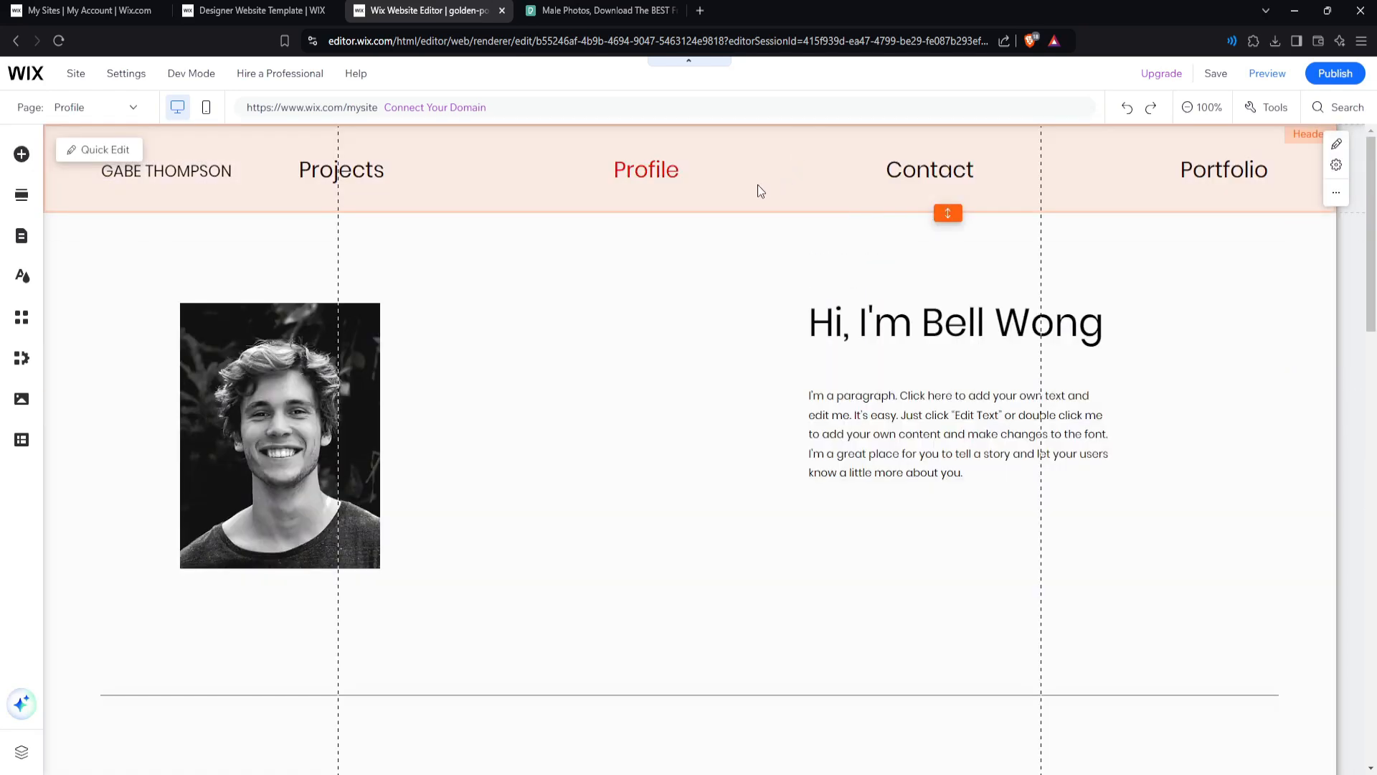
Switch the editor to the Portfolio page through the site pages list.
{"action": "left_click", "coordinate": [721, 184]}
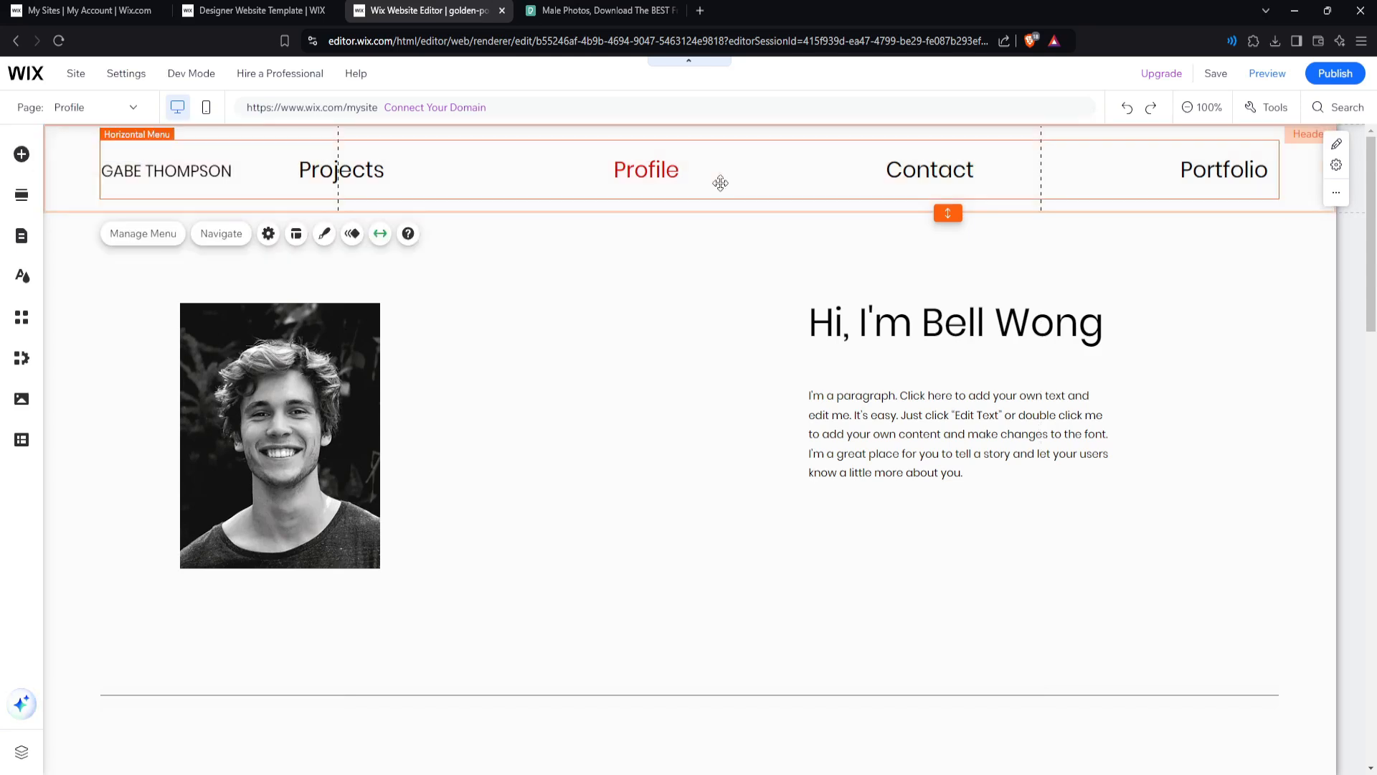
{"action": "double_click", "coordinate": [720, 183]}
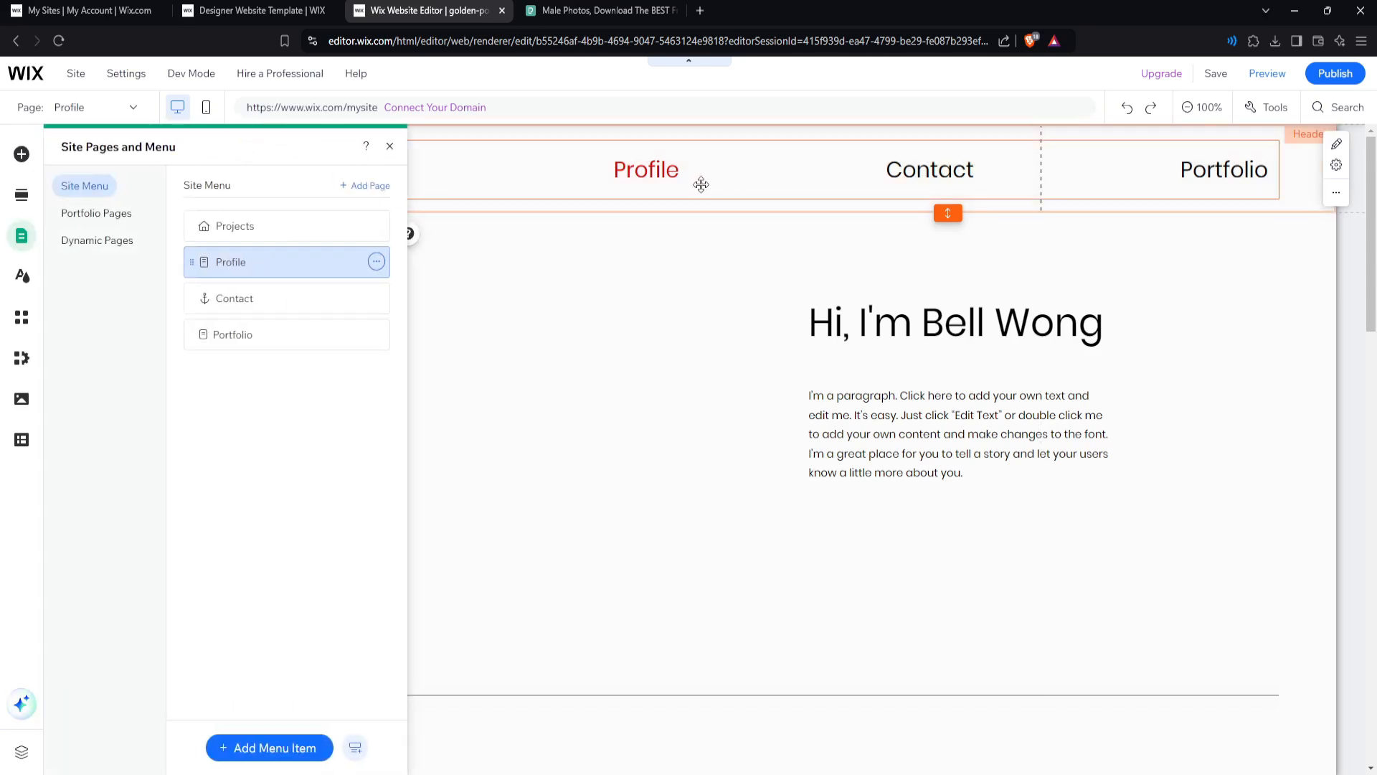
{"action": "left_click", "coordinate": [265, 341]}
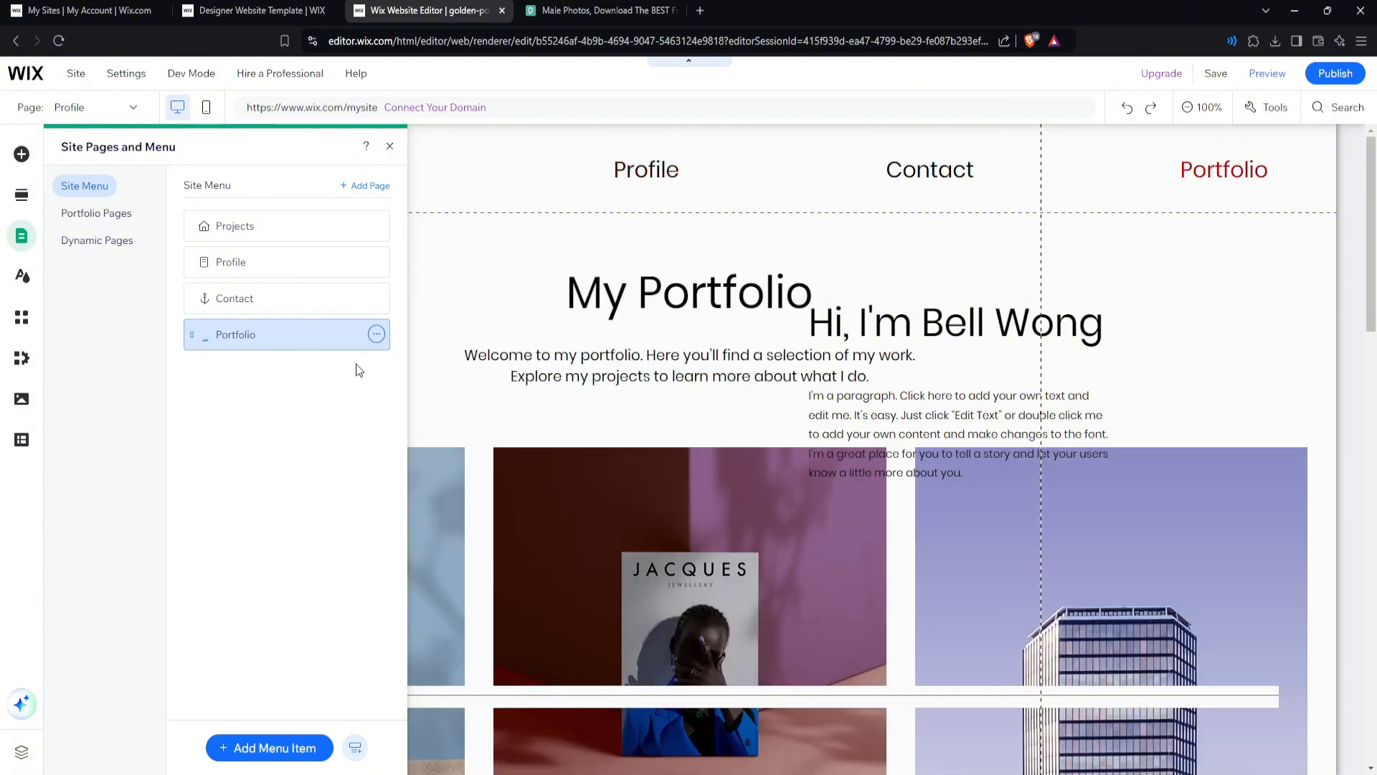
{"action": "left_click", "coordinate": [389, 147]}
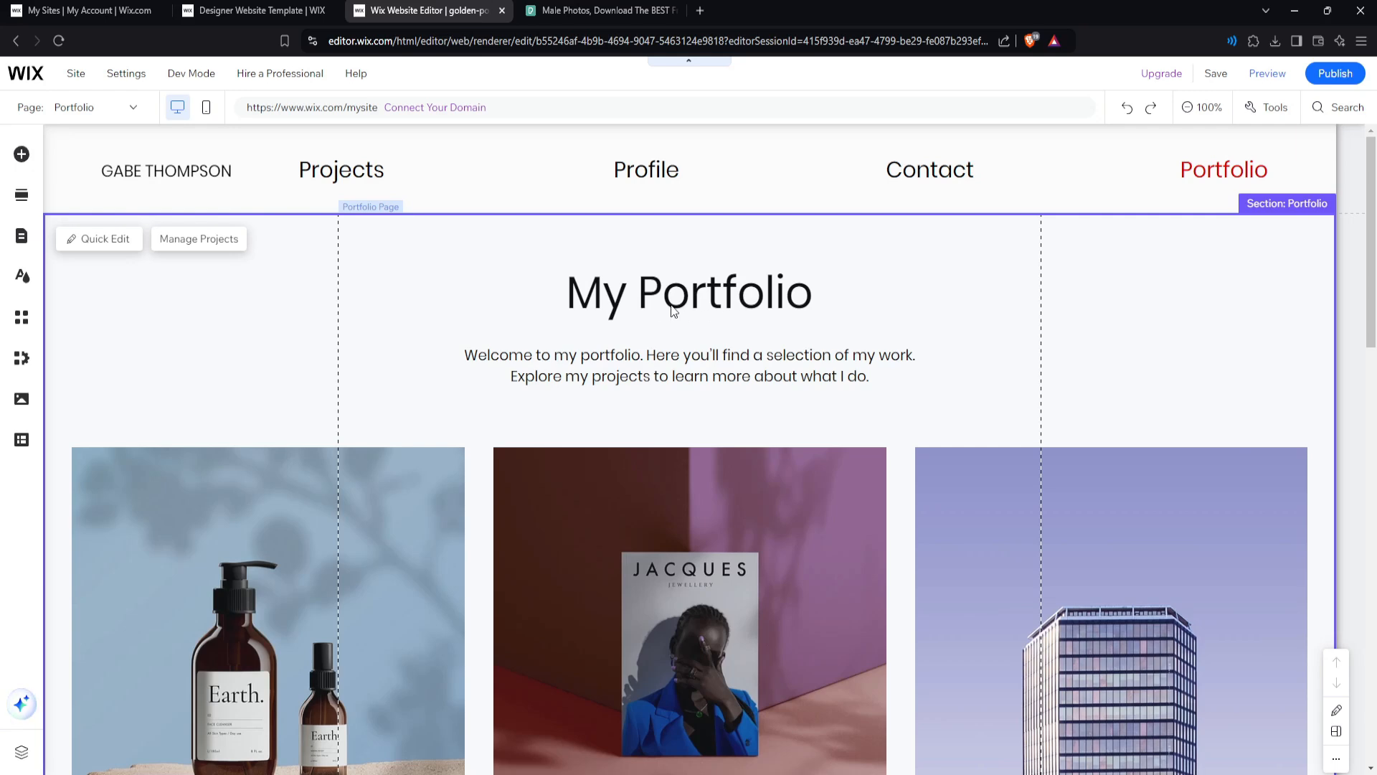
Select the Portfolio page's gallery and open Manage Projects in the Dashboard.
{"action": "scroll", "coordinate": [680, 277], "scroll_direction": "down", "scroll_amount": 7}
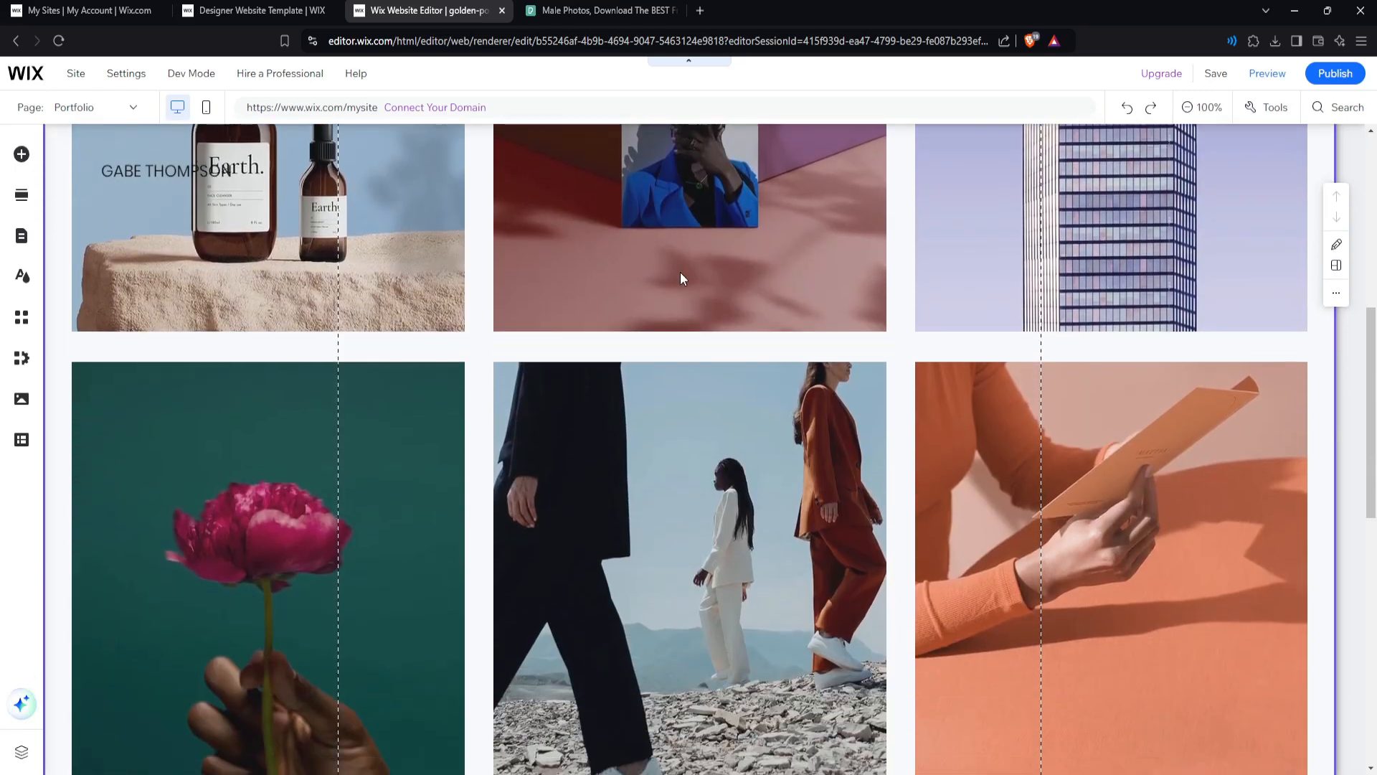
{"action": "left_click", "coordinate": [687, 394]}
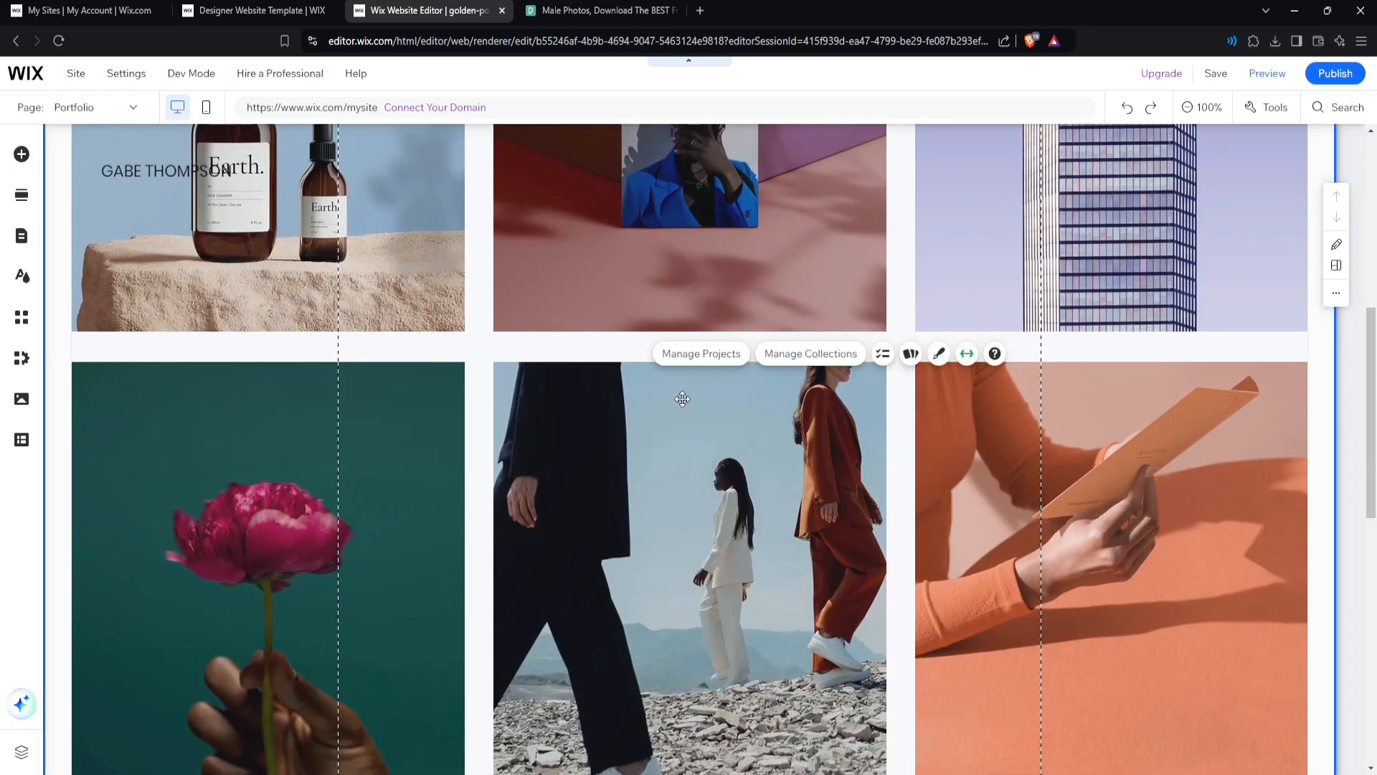
{"action": "left_click", "coordinate": [698, 356]}
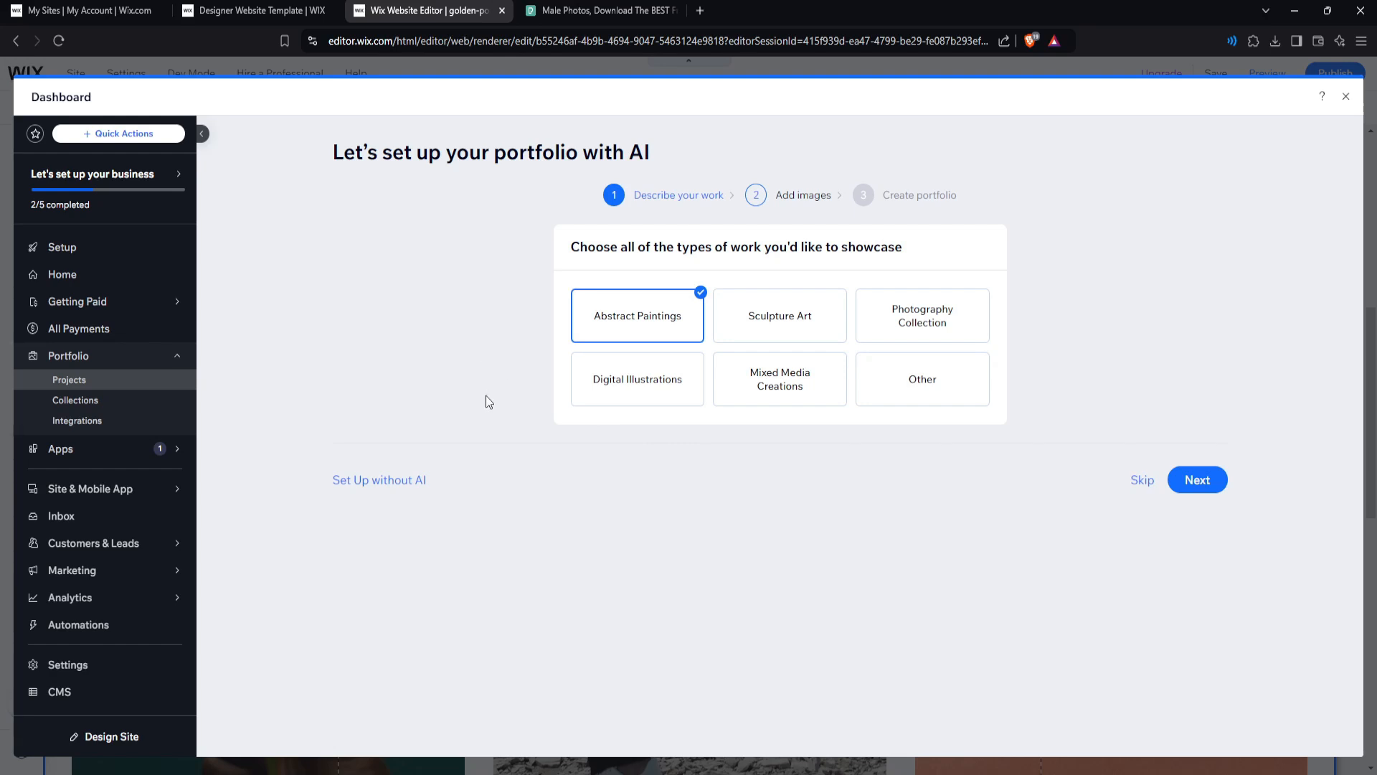
Skip the AI setup, edit the first project, and open its Manage Media dialog.
{"action": "left_click", "coordinate": [400, 486]}
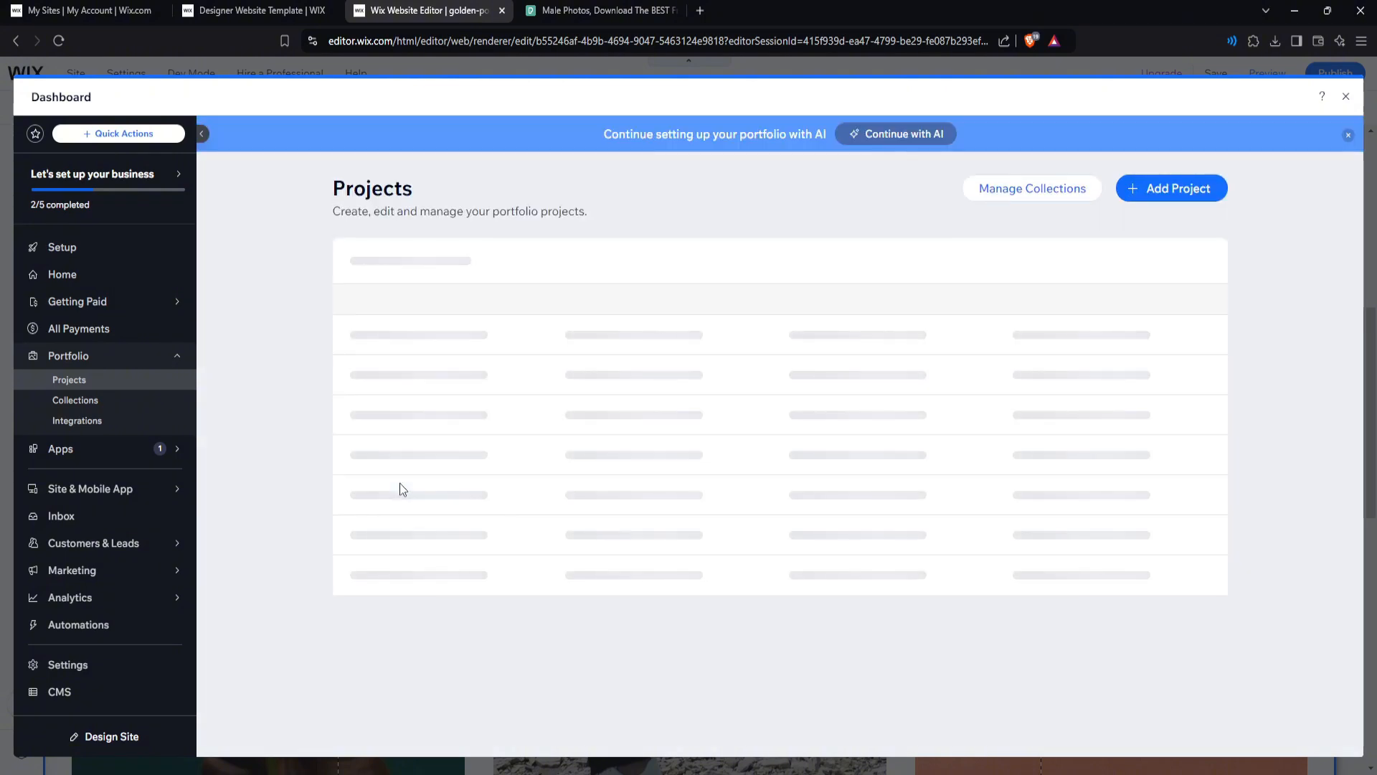
{"action": "scroll", "coordinate": [608, 509], "scroll_direction": "down", "scroll_amount": 2}
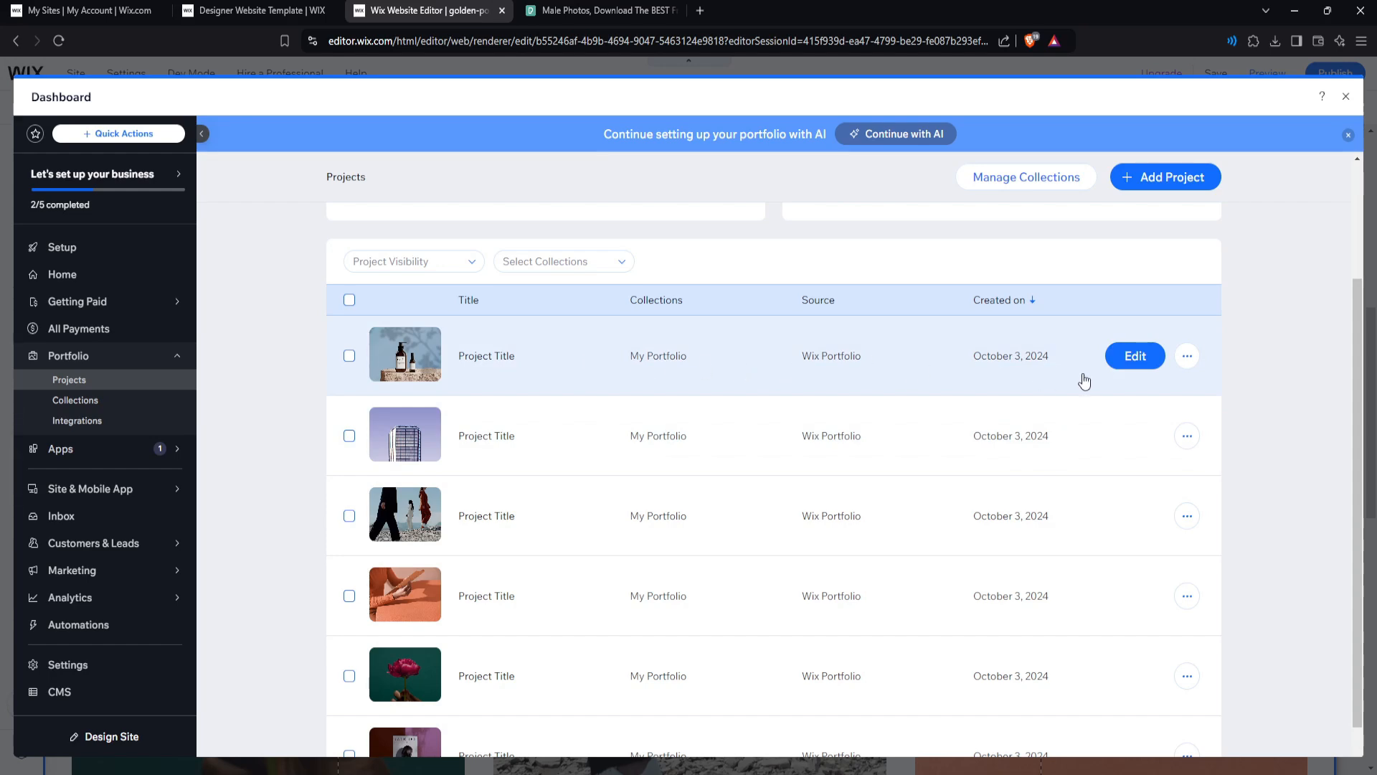
{"action": "left_click", "coordinate": [1135, 360]}
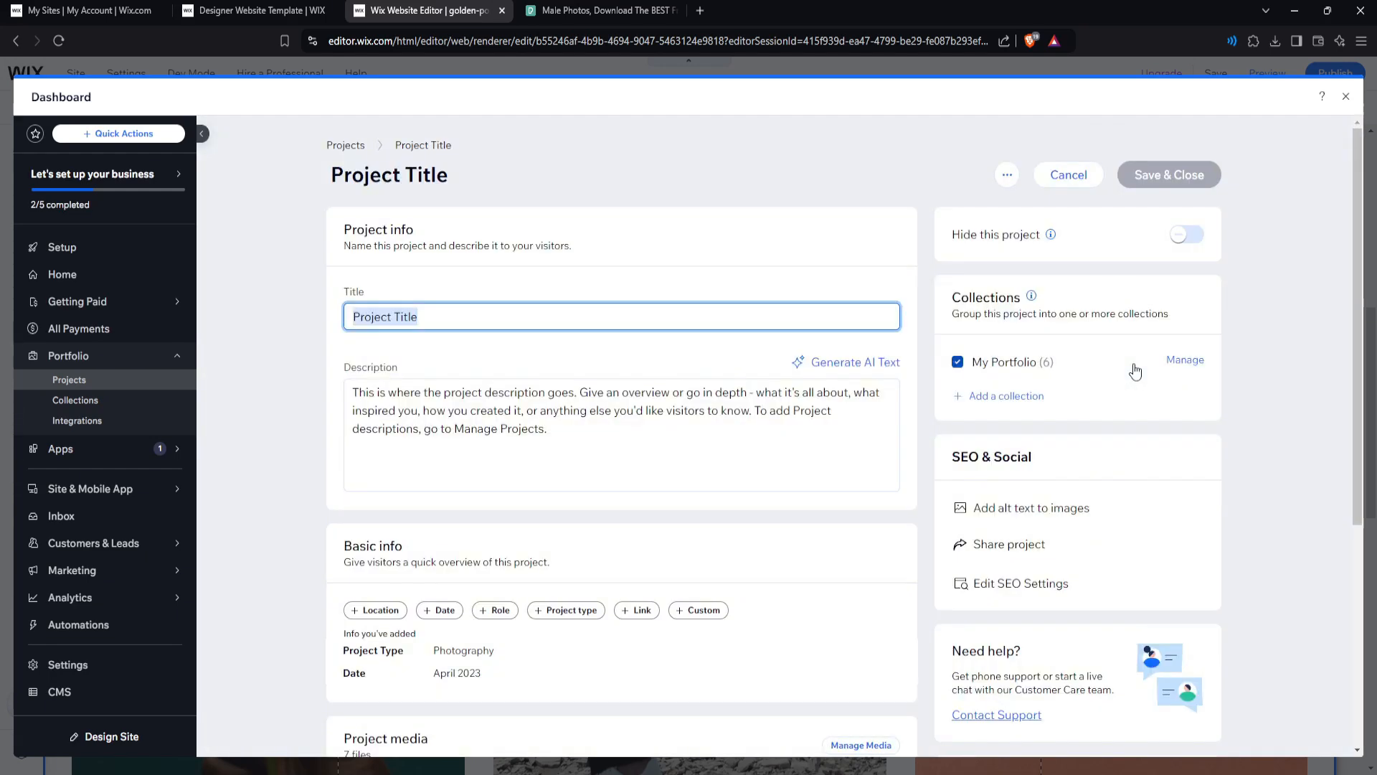
{"action": "scroll", "coordinate": [756, 406], "scroll_direction": "down", "scroll_amount": 1}
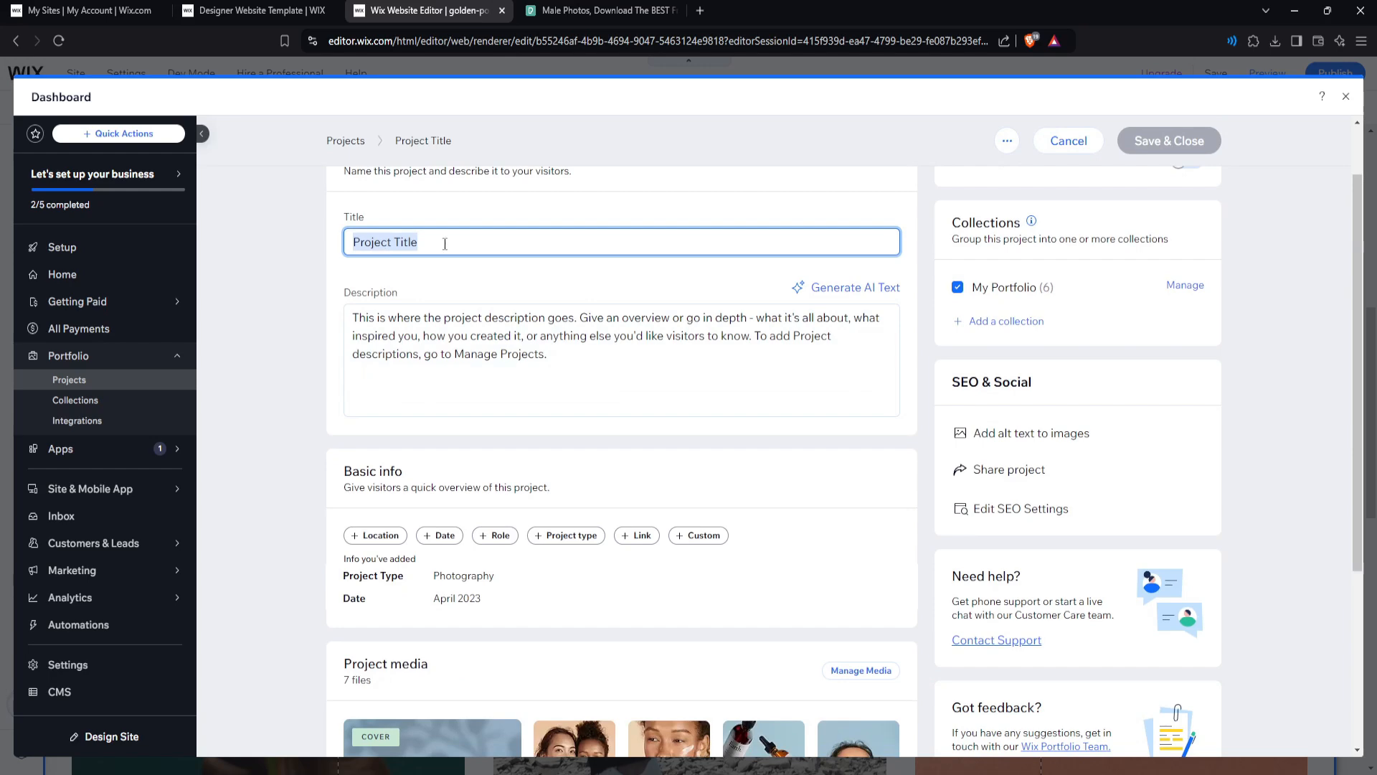
{"action": "scroll", "coordinate": [523, 309], "scroll_direction": "down", "scroll_amount": 4}
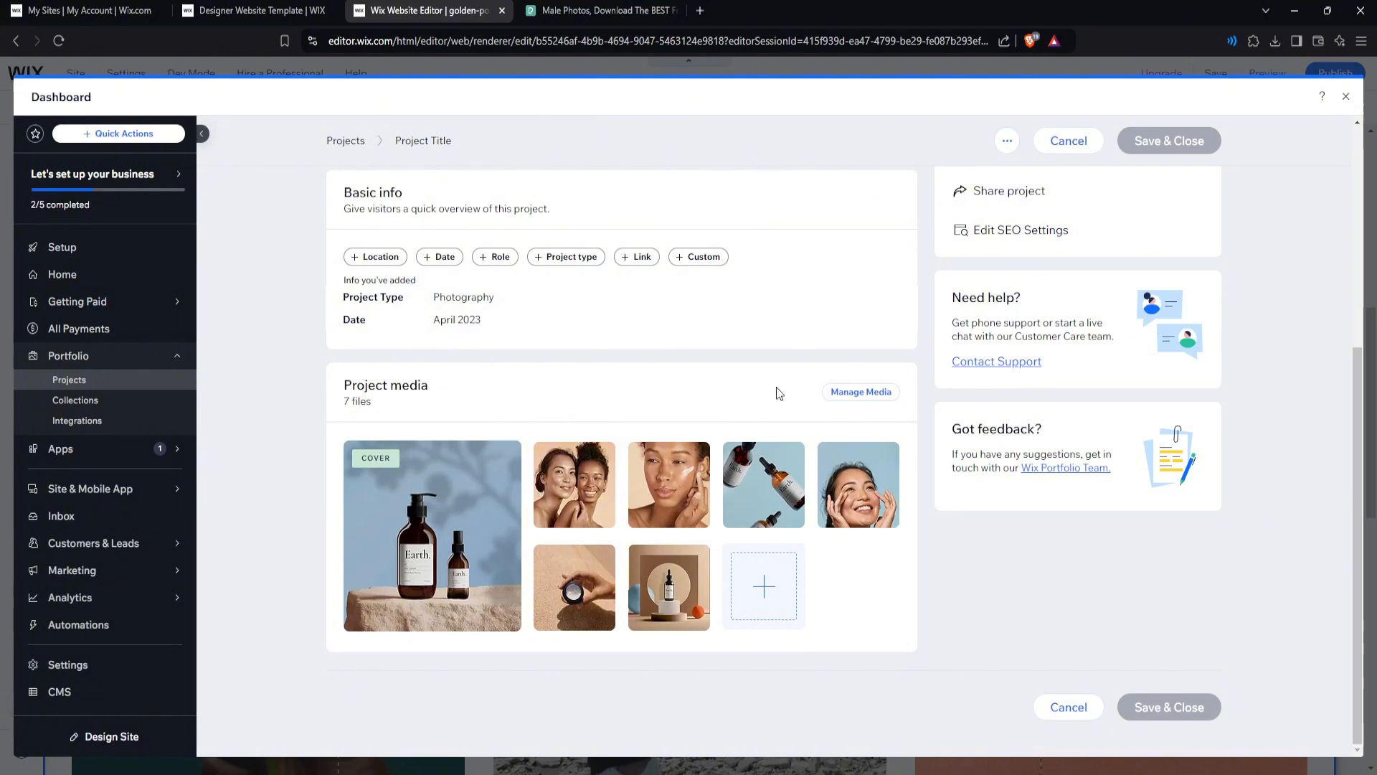
{"action": "left_click", "coordinate": [848, 393]}
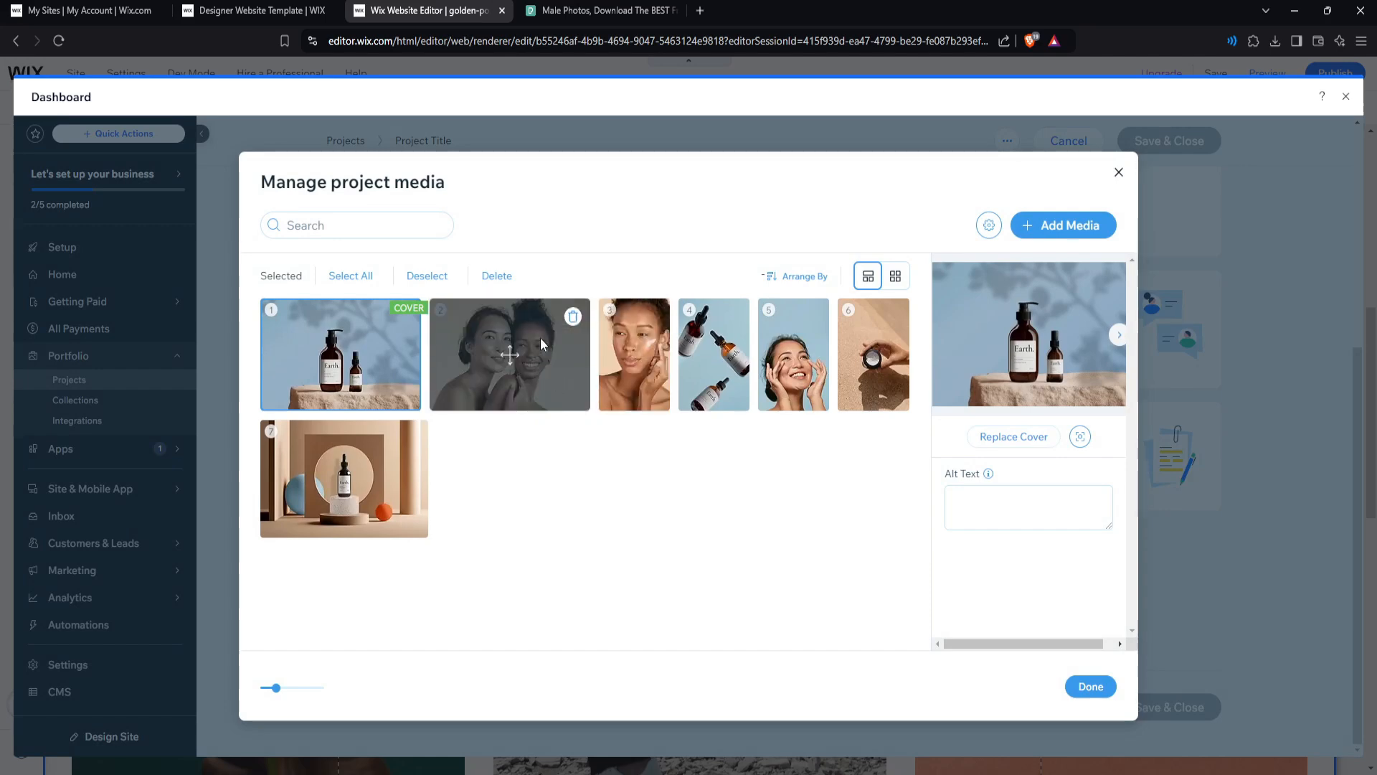
Delete all the project's skincare images, leaving only the black-and-white smiling-man portrait as cover.
{"action": "left_click", "coordinate": [572, 317]}
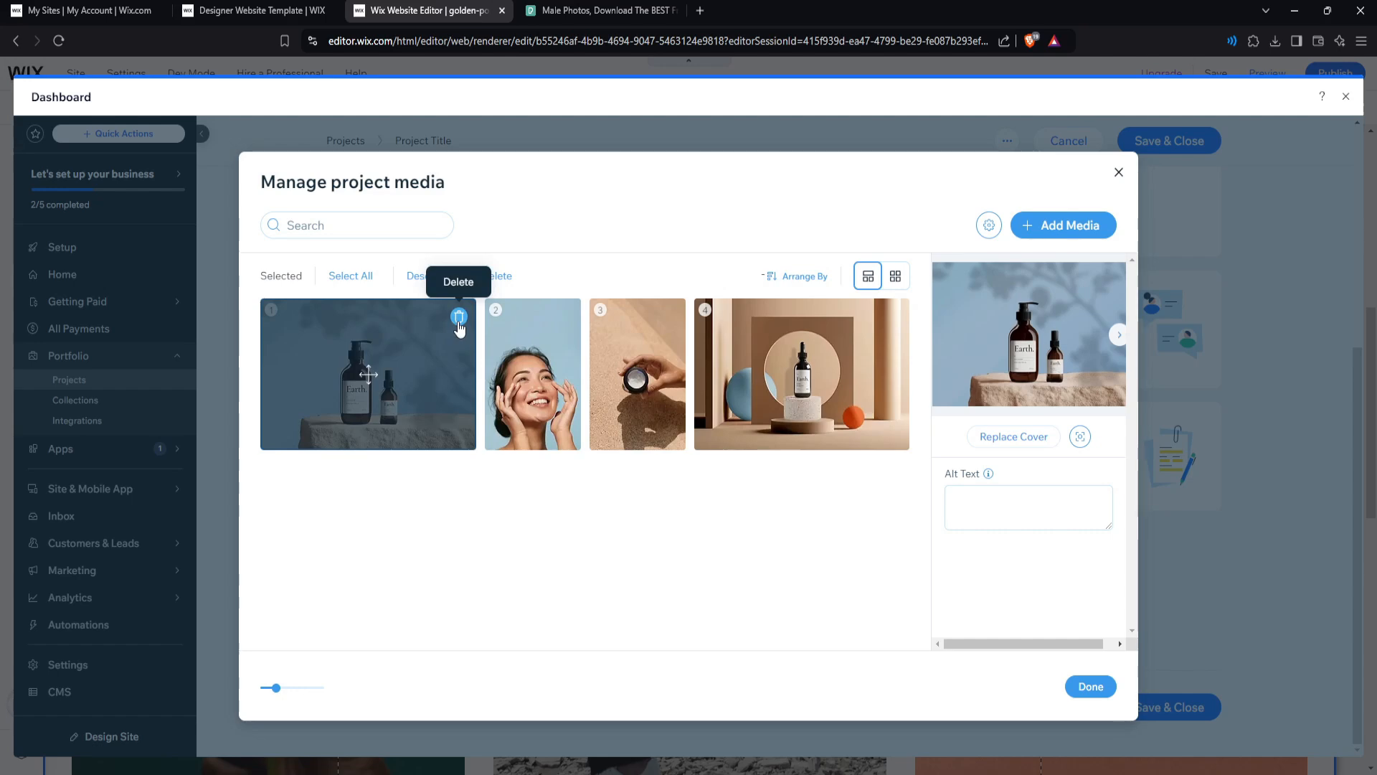
{"action": "left_click", "coordinate": [459, 317]}
{"action": "left_click", "coordinate": [318, 317]}
{"action": "left_click", "coordinate": [317, 320]}
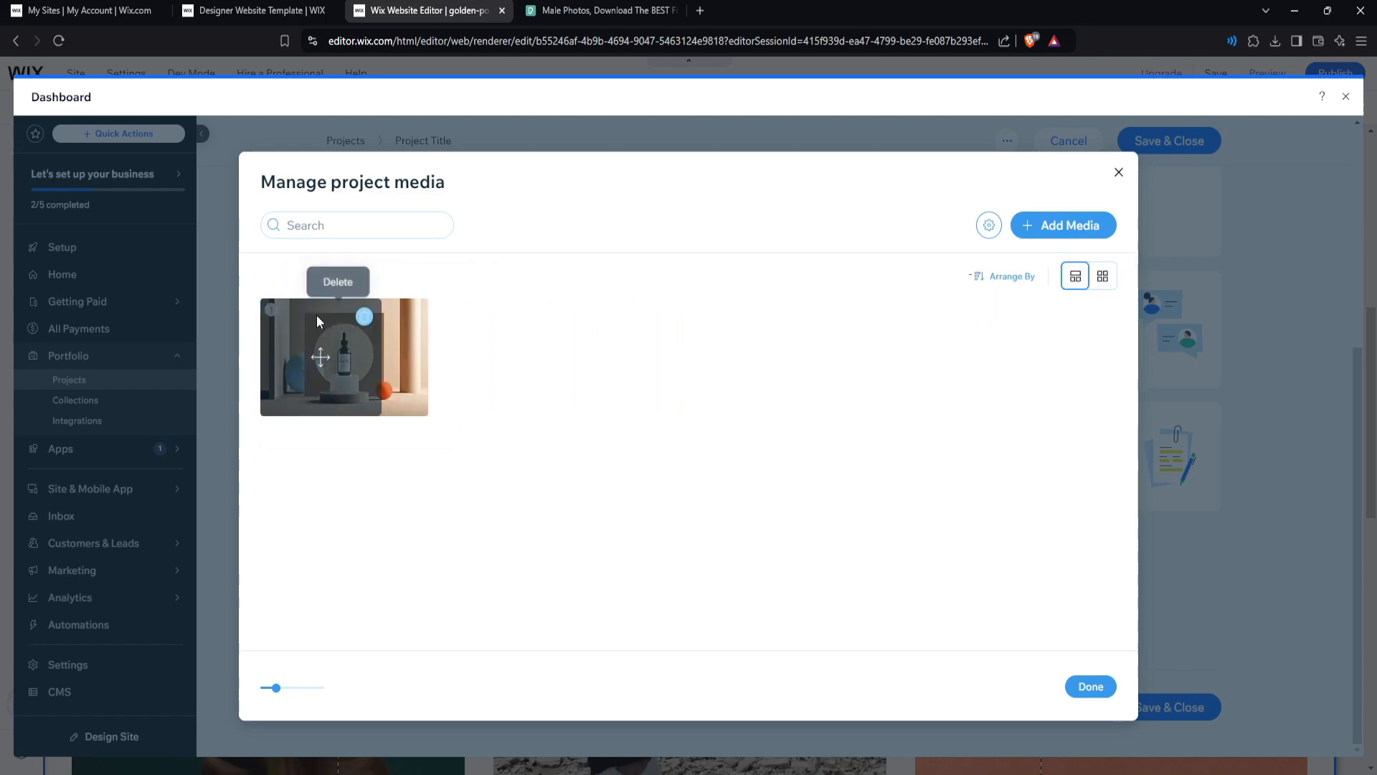
{"action": "left_click", "coordinate": [410, 318]}
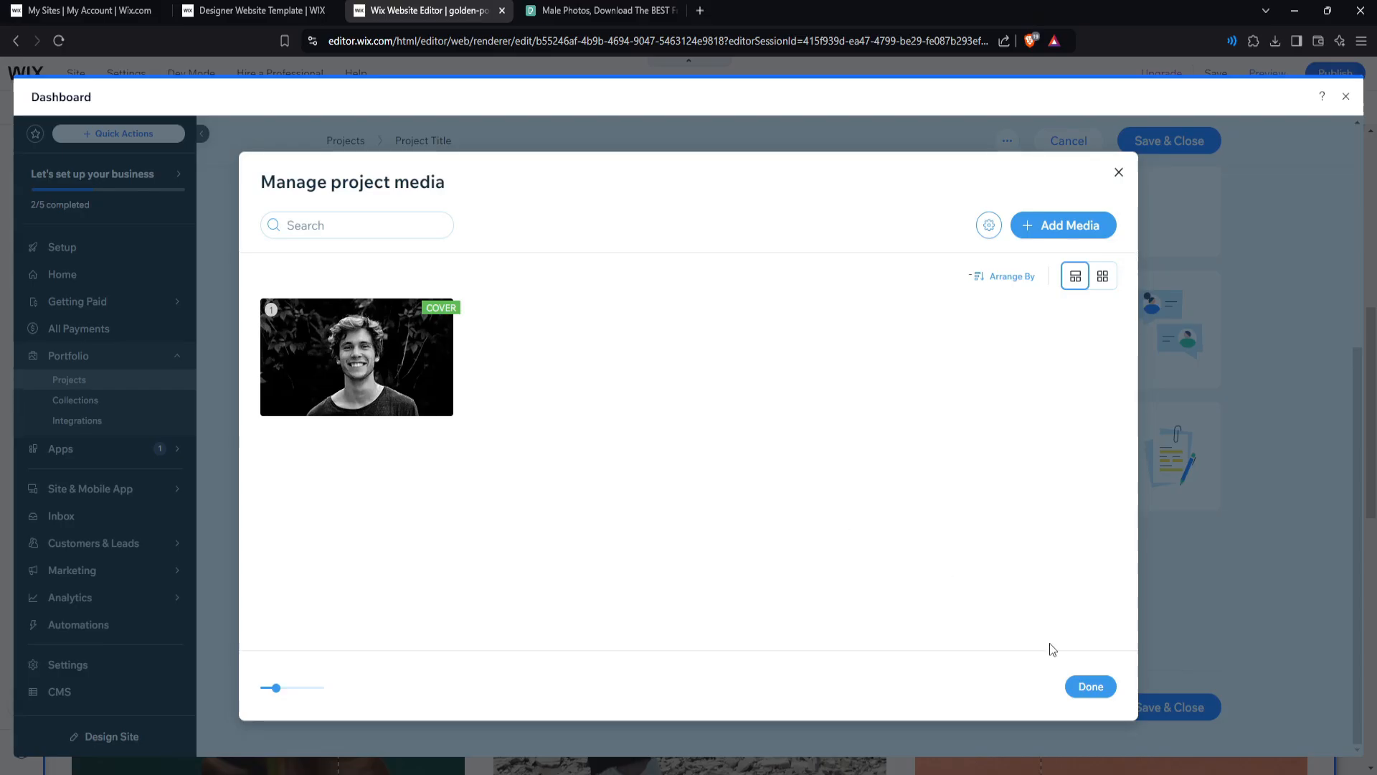
{"action": "left_click", "coordinate": [1091, 686]}
{"action": "scroll", "coordinate": [870, 567], "scroll_direction": "up", "scroll_amount": 4}
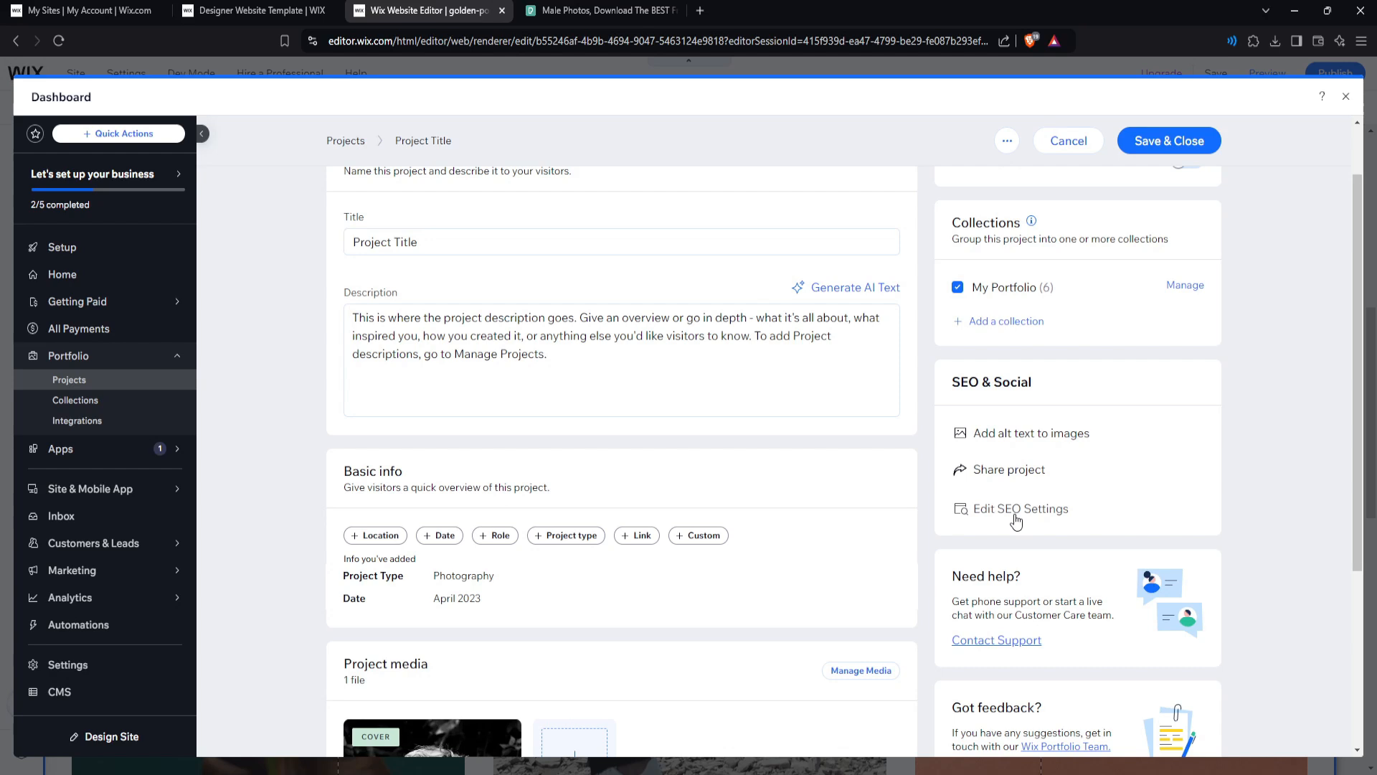
Save & Close the edited project and close the Dashboard back to the editor.
{"action": "scroll", "coordinate": [1016, 521], "scroll_direction": "up", "scroll_amount": 1}
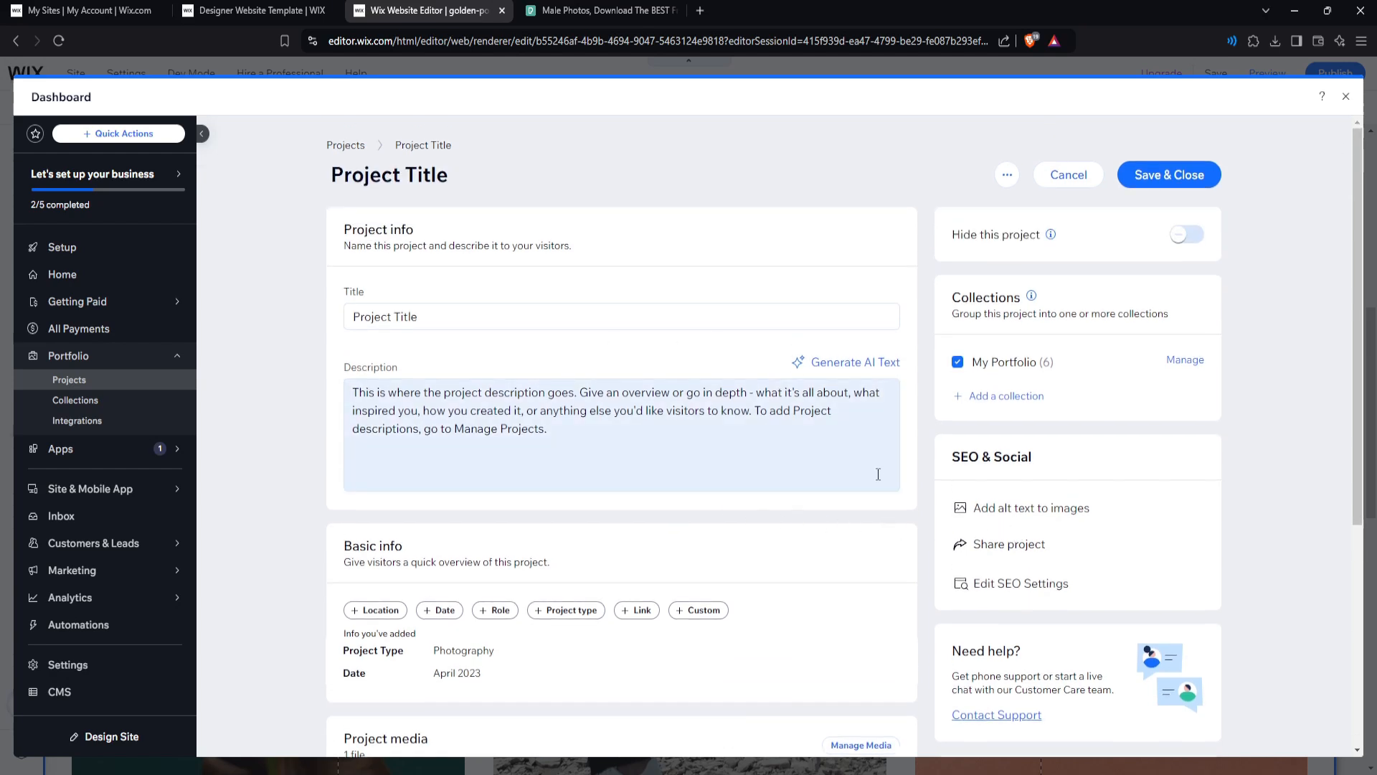
{"action": "left_click", "coordinate": [1162, 183]}
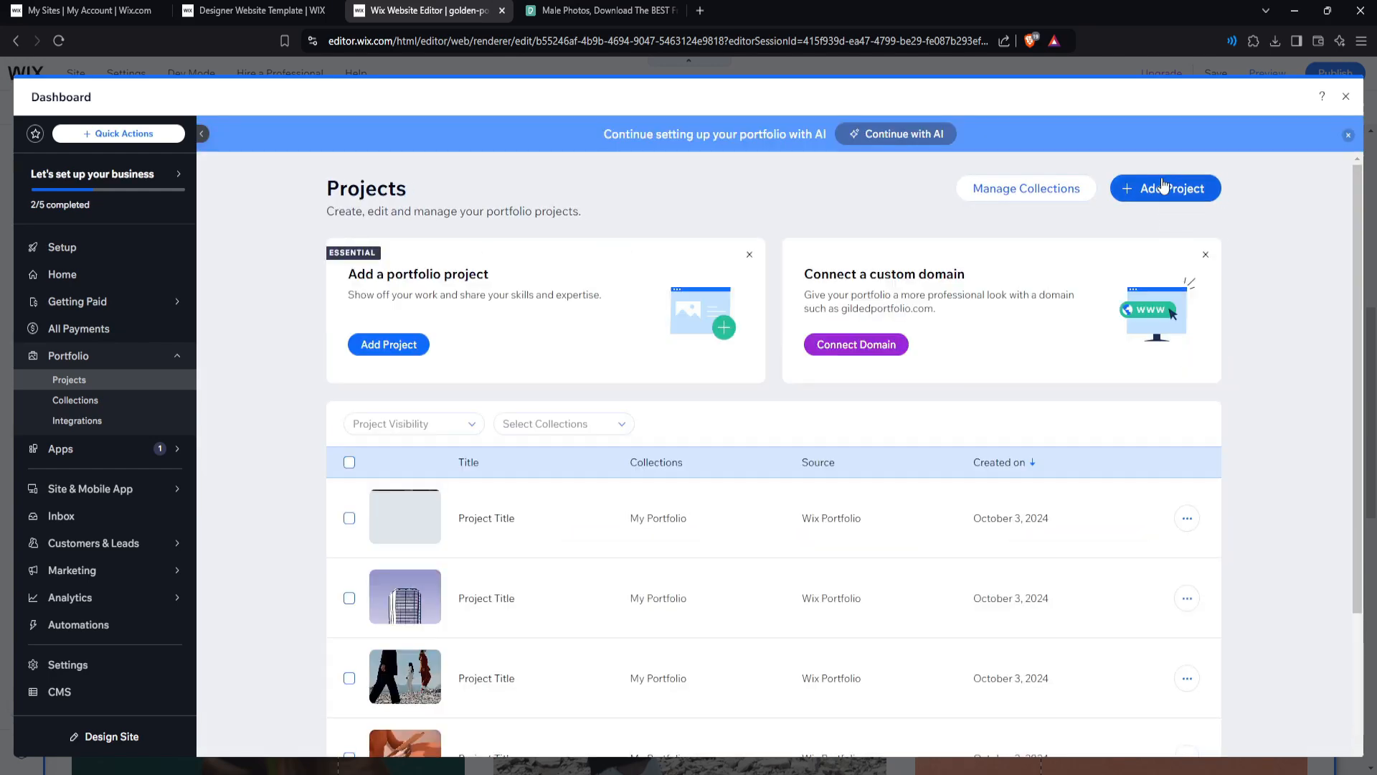
{"action": "scroll", "coordinate": [1262, 381], "scroll_direction": "down", "scroll_amount": 2}
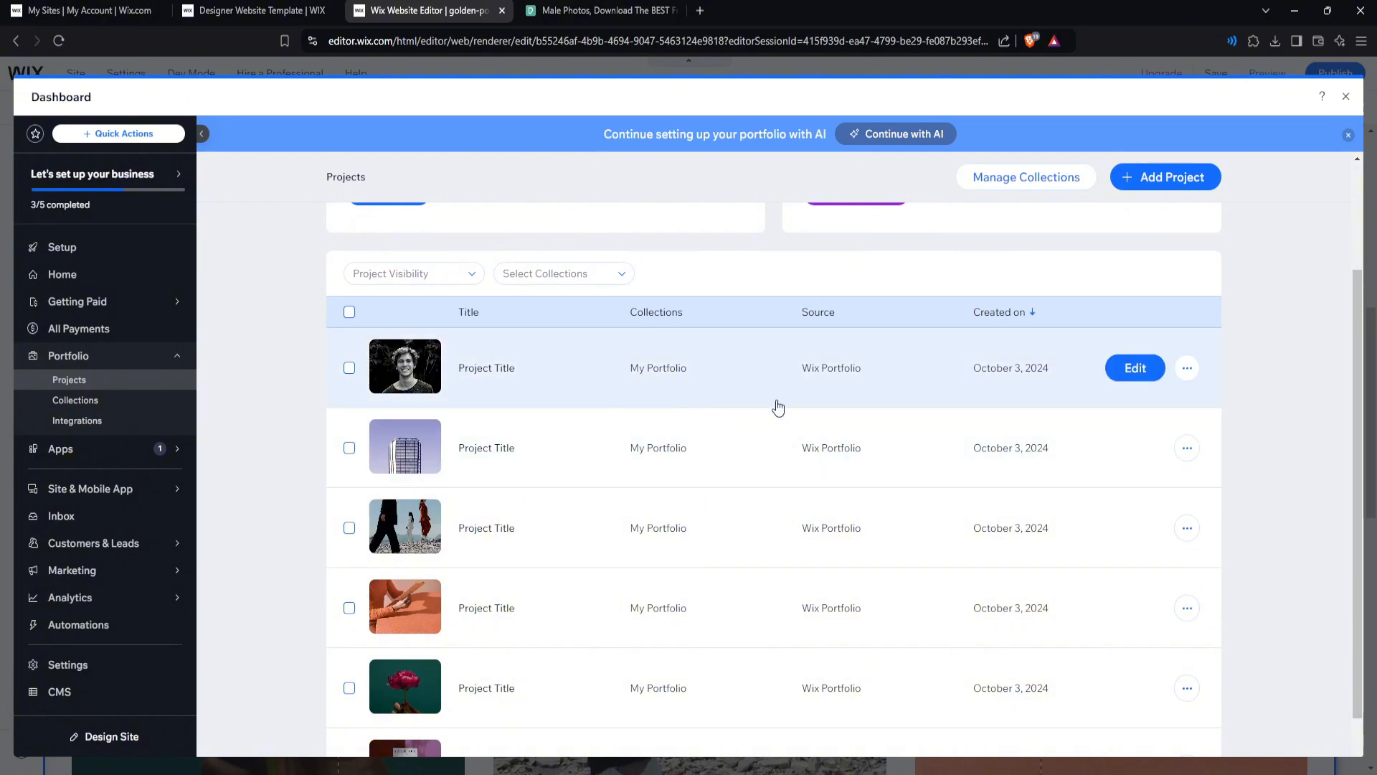
{"action": "scroll", "coordinate": [777, 403], "scroll_direction": "up", "scroll_amount": 2}
{"action": "left_click", "coordinate": [1346, 97]}
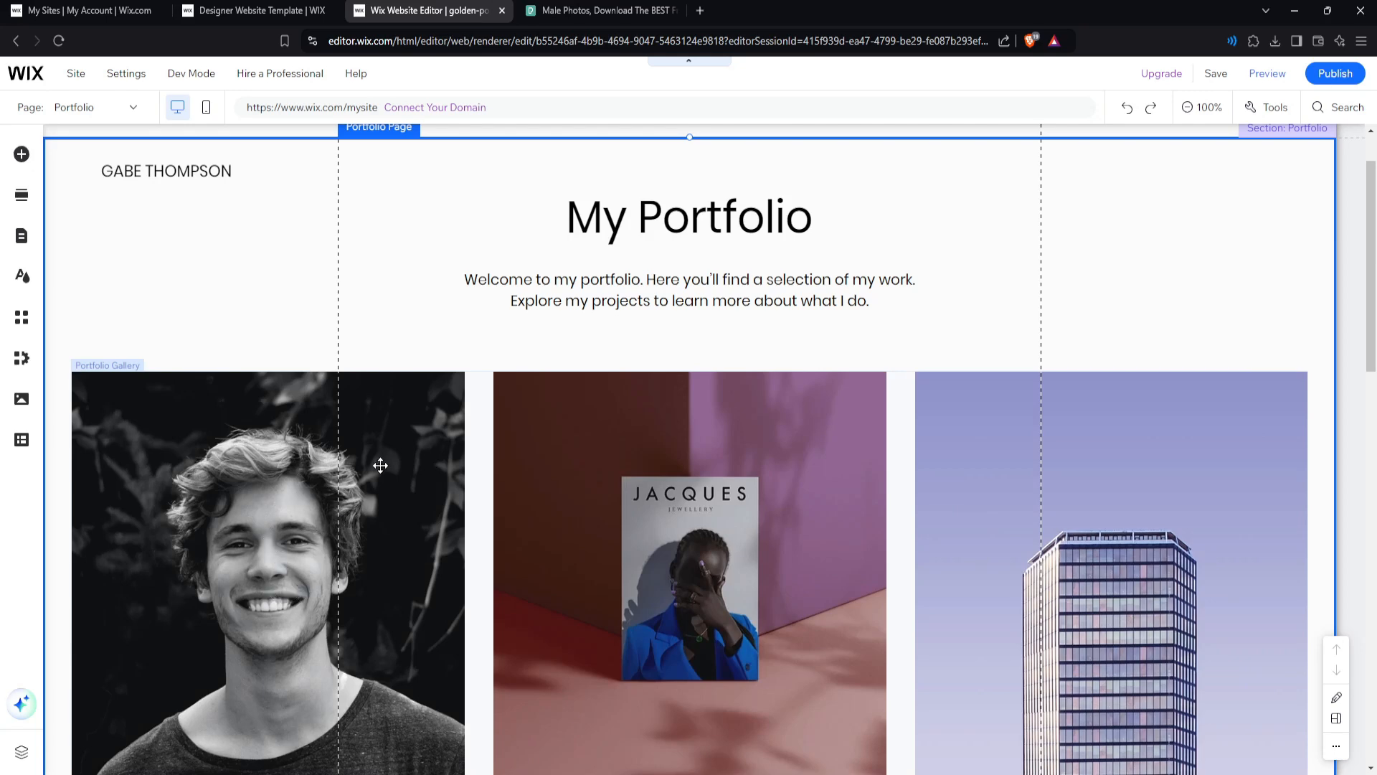
Publish the site and view the live Projects page in a new browser tab.
{"action": "scroll", "coordinate": [890, 316], "scroll_direction": "up", "scroll_amount": 1}
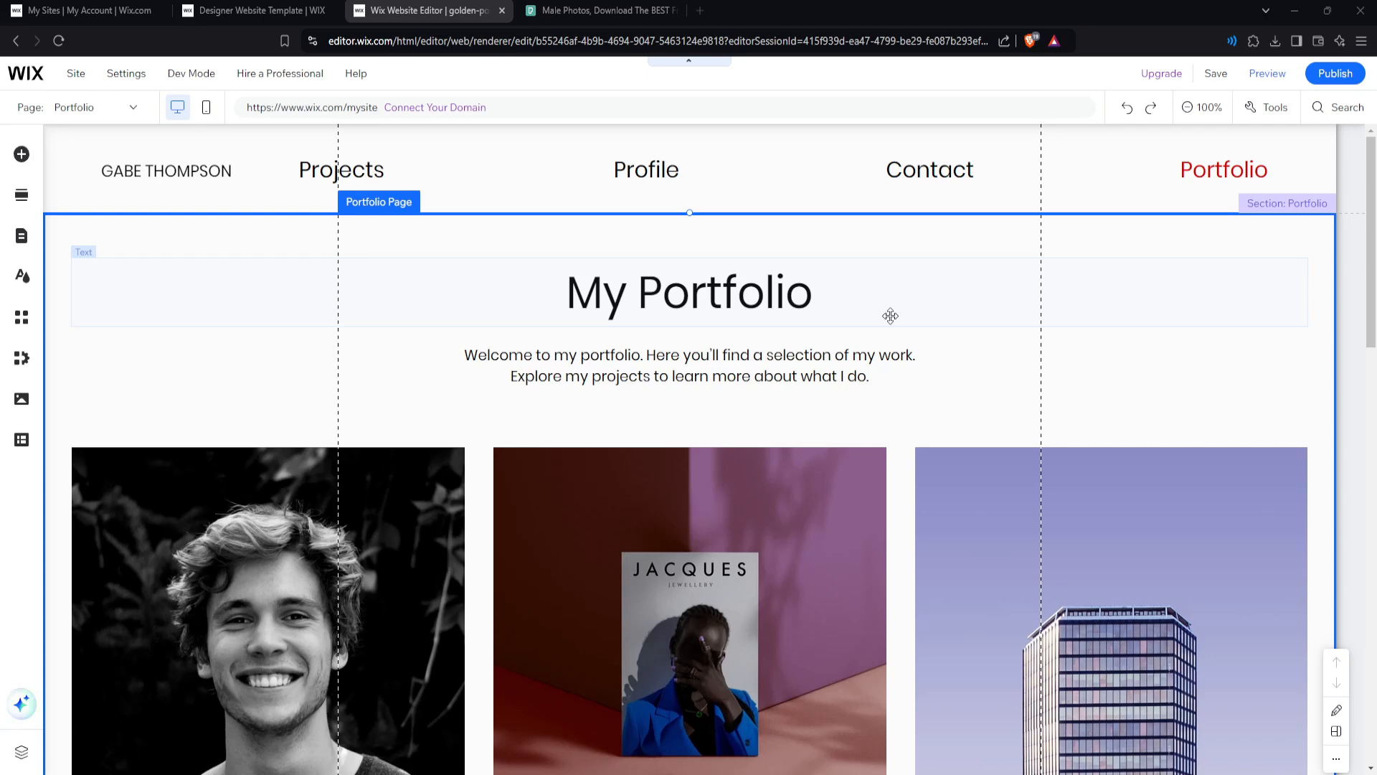
{"action": "left_click", "coordinate": [1328, 76]}
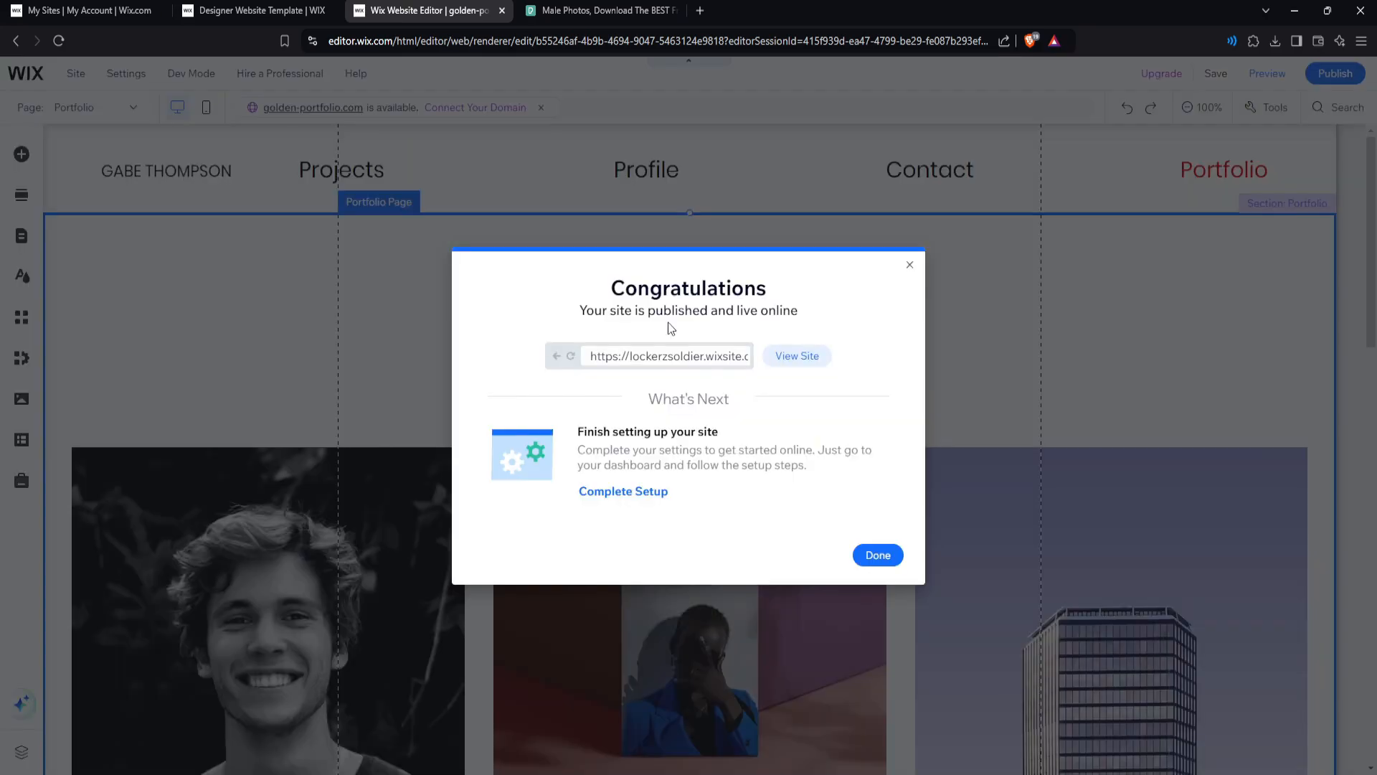
{"action": "left_click", "coordinate": [699, 357]}
{"action": "left_click", "coordinate": [783, 359]}
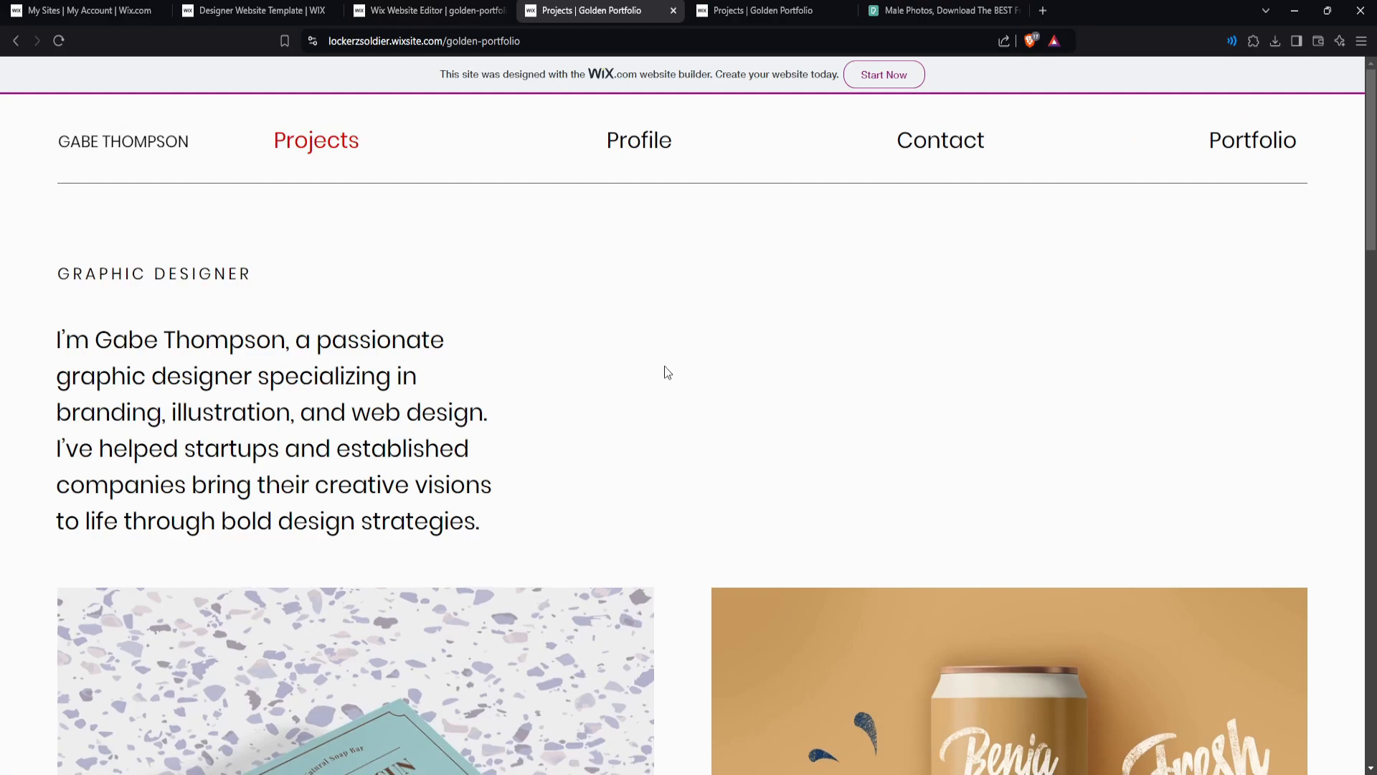
Scroll the live Projects page down to the Domino book cover and black Do Not Disturb photo.
{"action": "scroll", "coordinate": [664, 365], "scroll_direction": "down", "scroll_amount": 13}
{"action": "scroll", "coordinate": [700, 395], "scroll_direction": "up", "scroll_amount": 13}
{"action": "scroll", "coordinate": [687, 398], "scroll_direction": "down", "scroll_amount": 10}
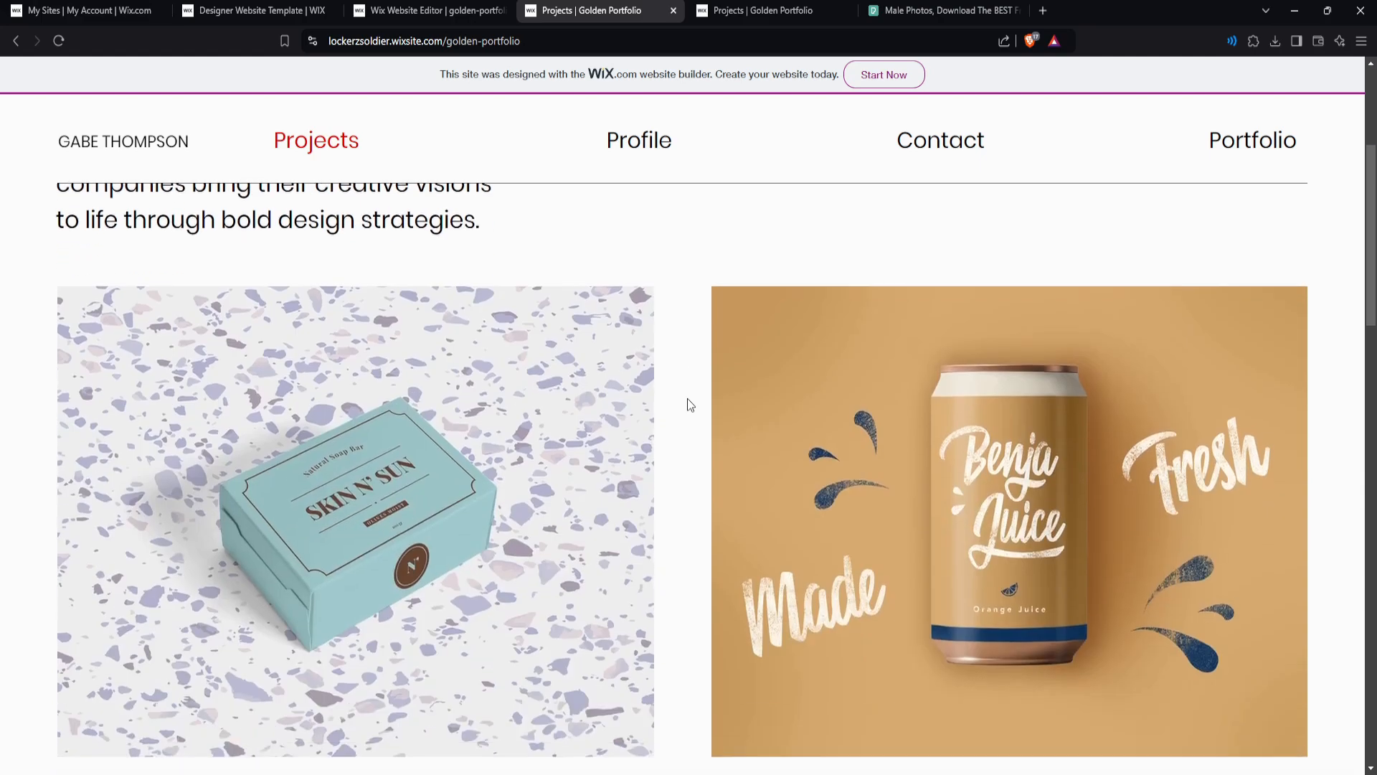
{"action": "scroll", "coordinate": [687, 399], "scroll_direction": "down", "scroll_amount": 1}
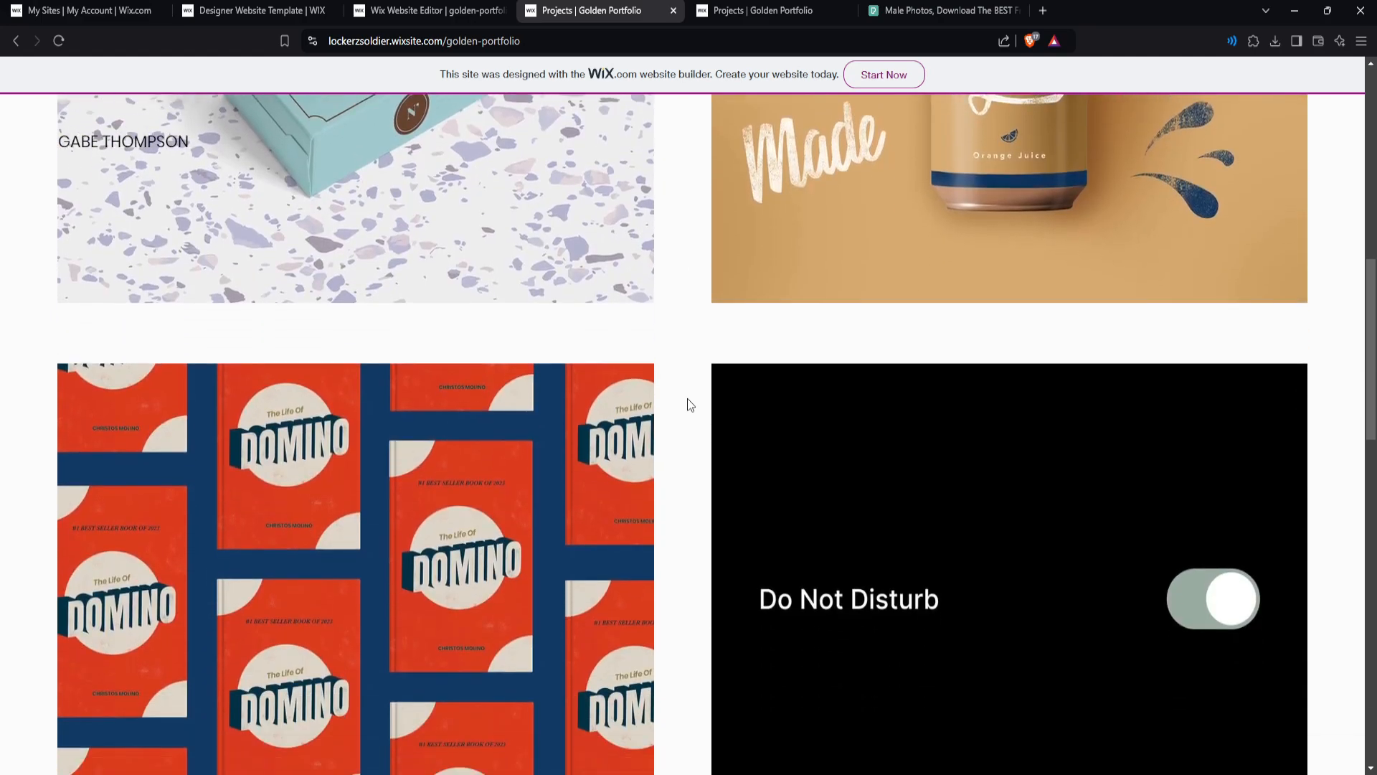